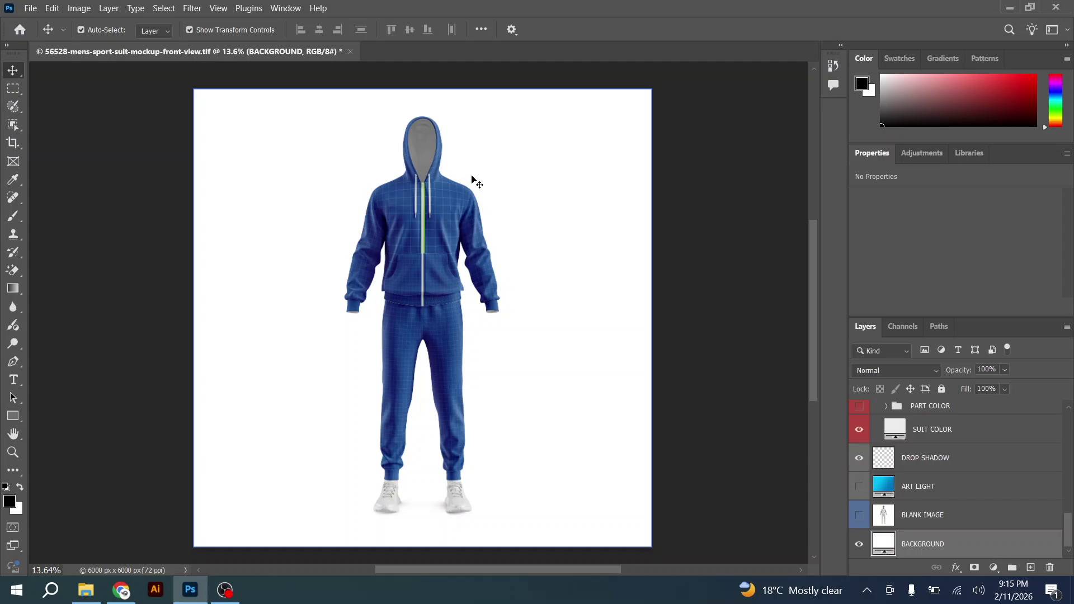
# Inspect the tracksuit mockup closely, from the hood and front zipper down to the sleeves, pants and shoes.
pyautogui.scroll(6, 385, 292)
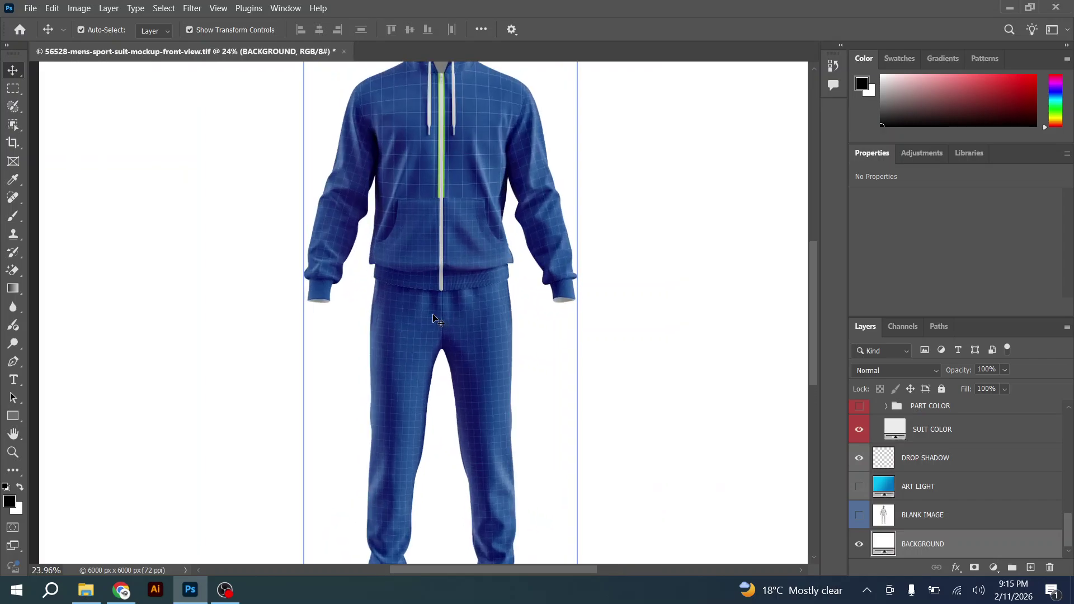
pyautogui.scroll(-4, 431, 336)
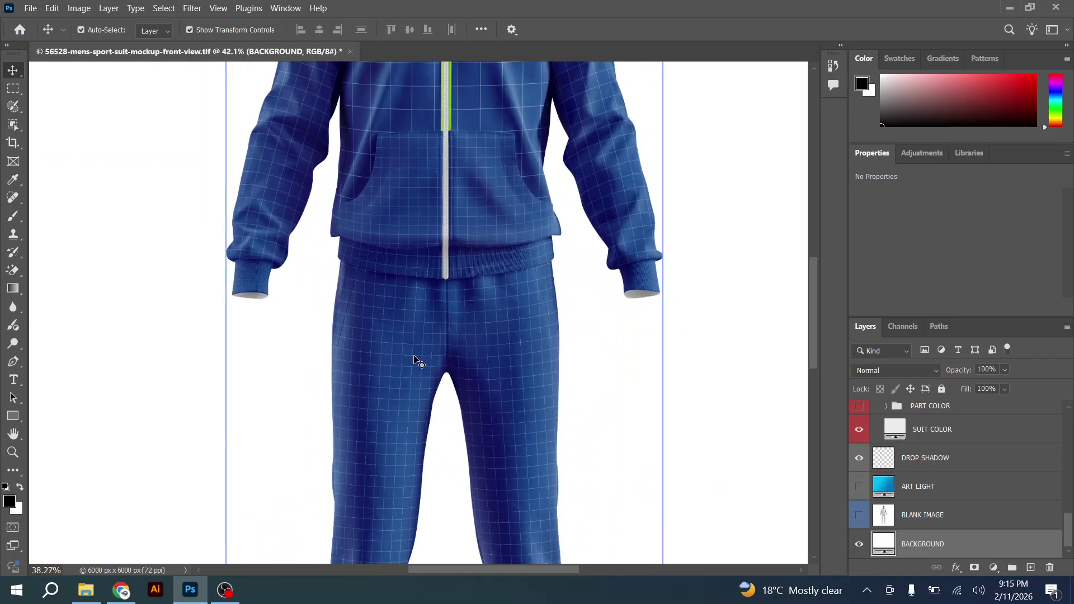
pyautogui.scroll(4, 438, 162)
pyautogui.scroll(-5, 439, 163)
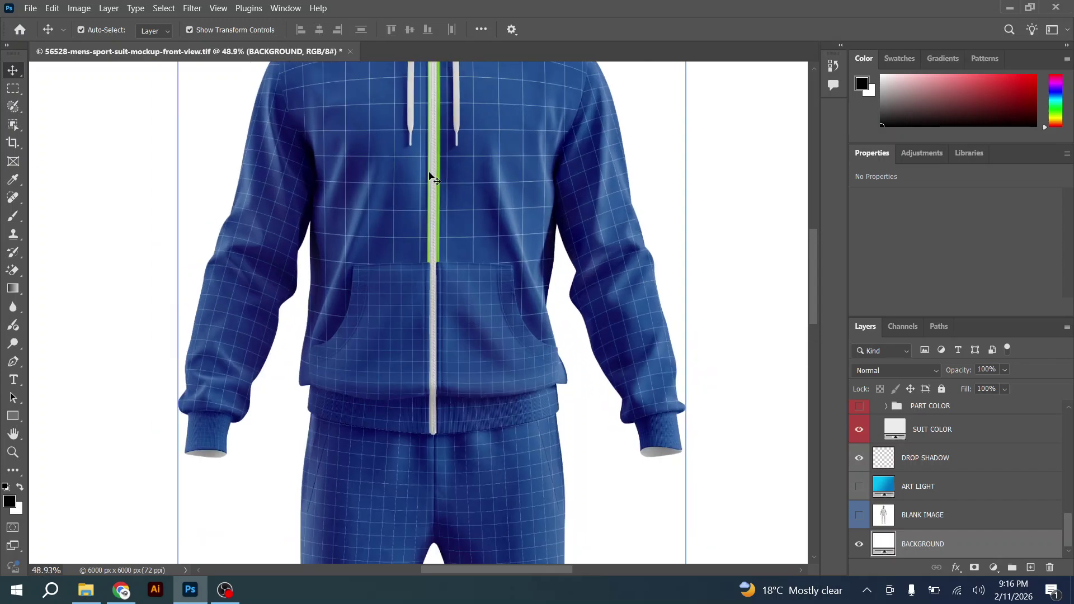
pyautogui.scroll(-1, 425, 182)
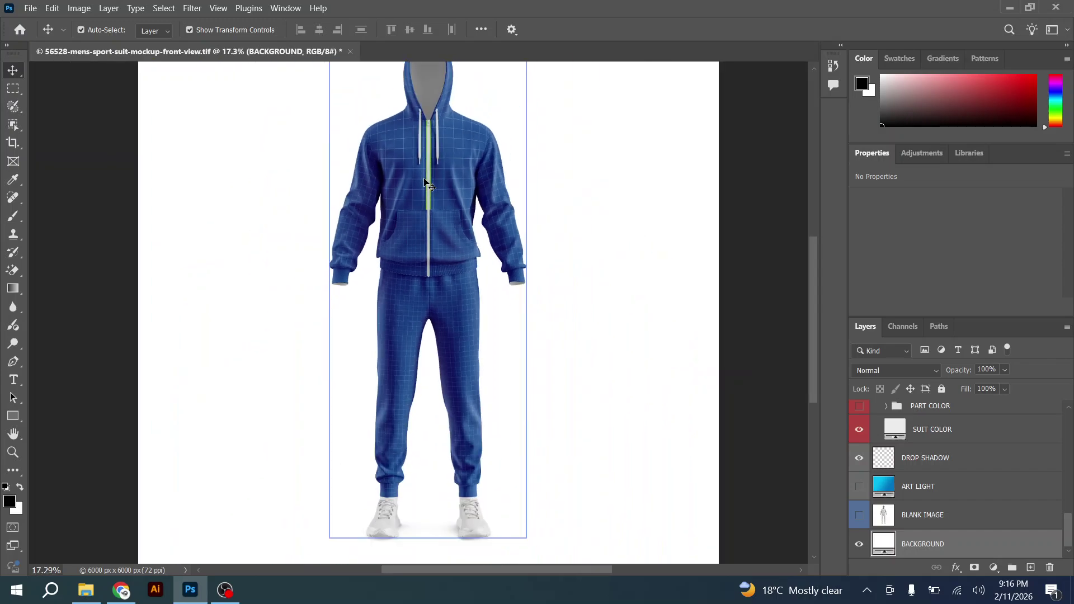
pyautogui.scroll(-1, 425, 182)
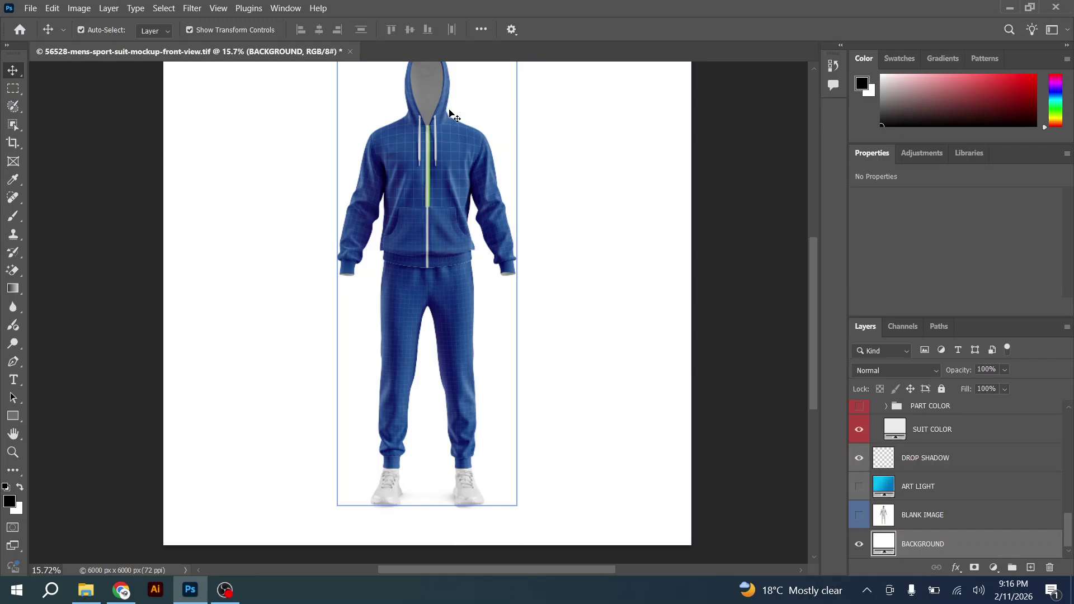
pyautogui.scroll(6, 442, 118)
pyautogui.scroll(1, 424, 129)
pyautogui.scroll(-2, 458, 161)
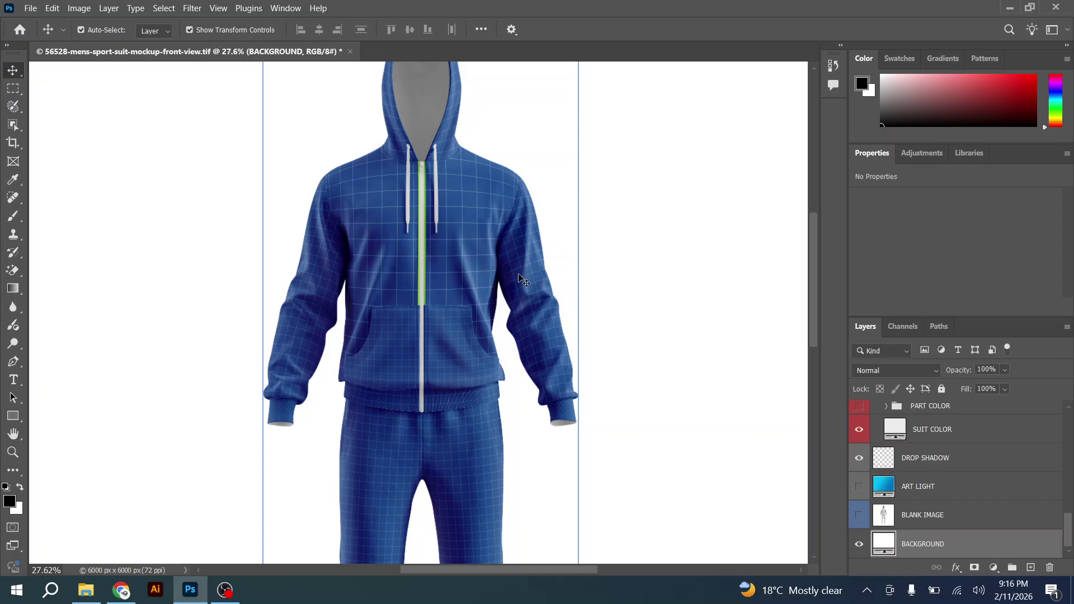
pyautogui.scroll(-3, 641, 277)
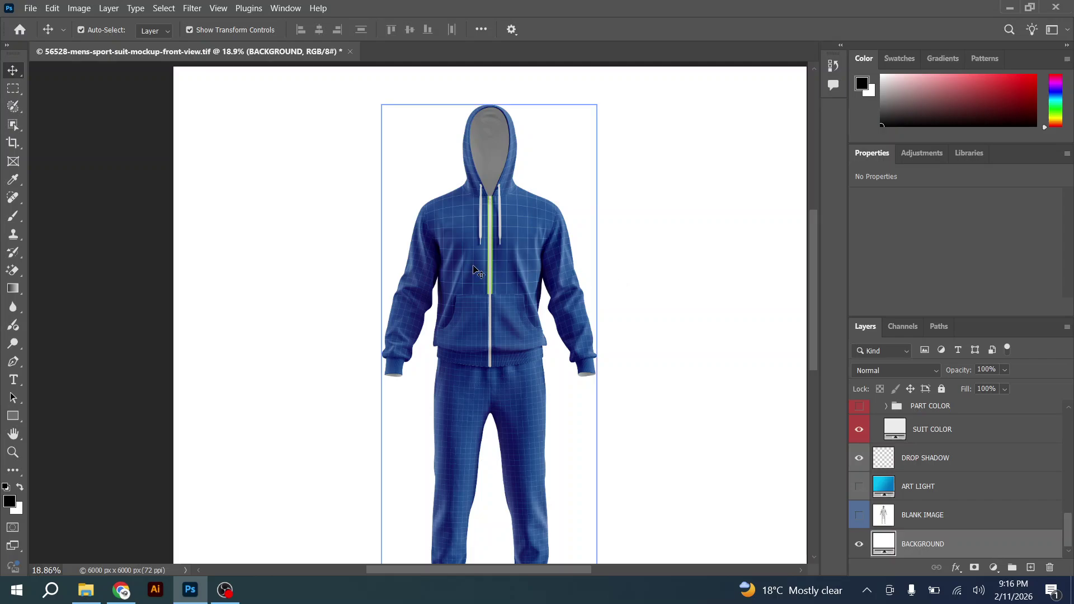
pyautogui.scroll(-1, 300, 269)
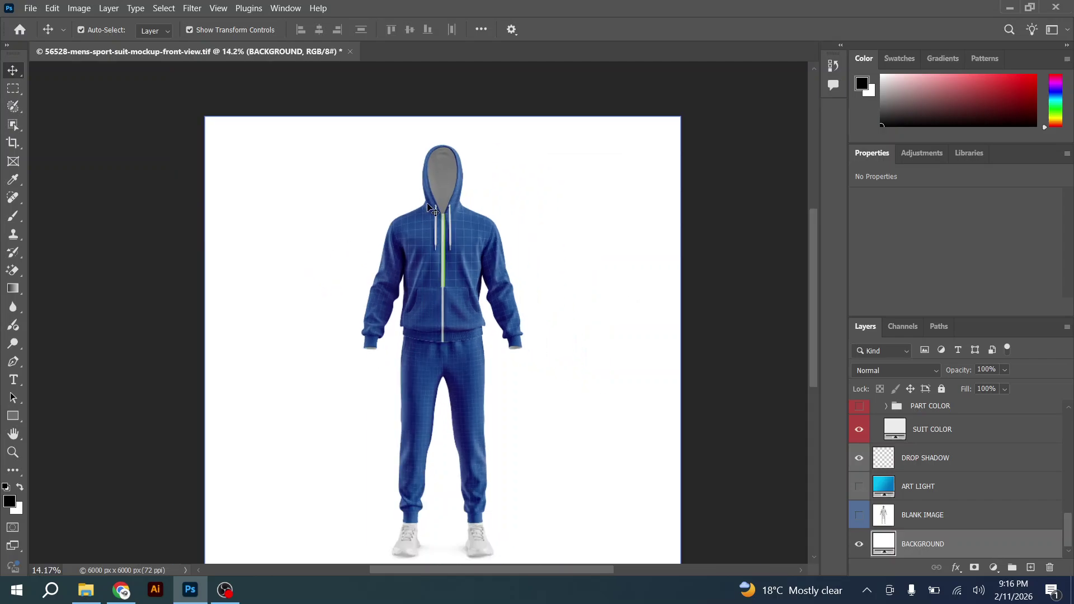
pyautogui.scroll(3, 431, 208)
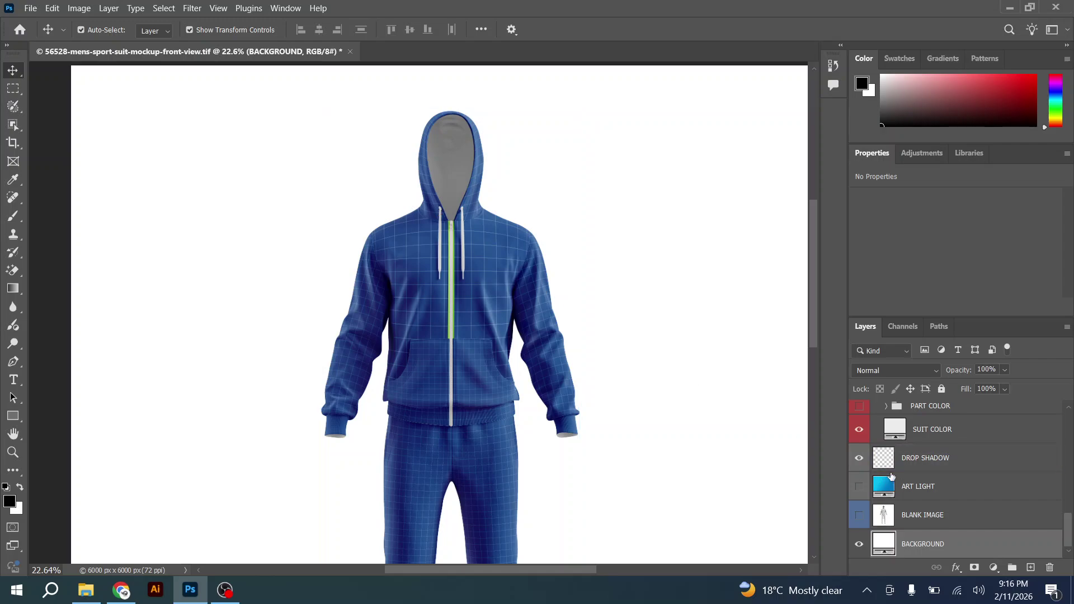
# Hide the SUIT group, make the MANNEQUIN group visible, and turn the SUIT group back on.
pyautogui.scroll(3, 947, 442)
pyautogui.scroll(3, 947, 441)
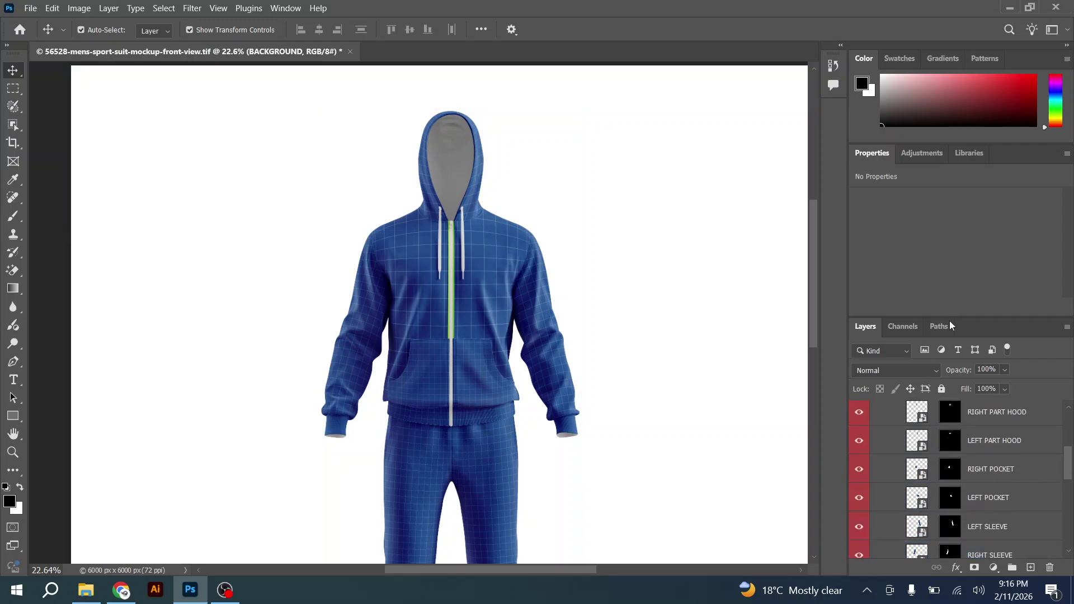
pyautogui.scroll(3, 990, 442)
pyautogui.click(986, 475)
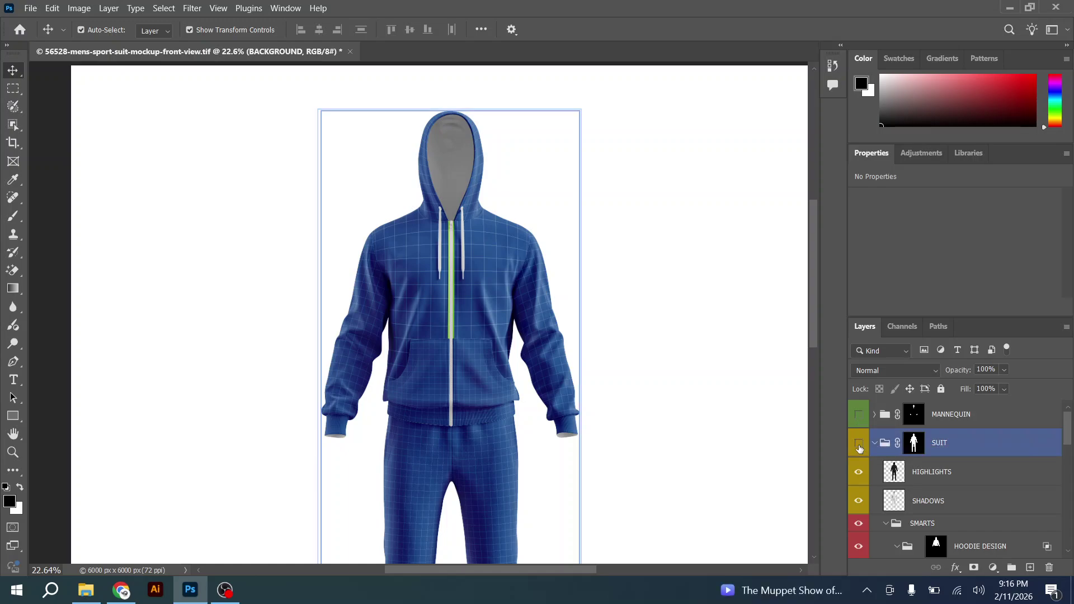
pyautogui.click(859, 447)
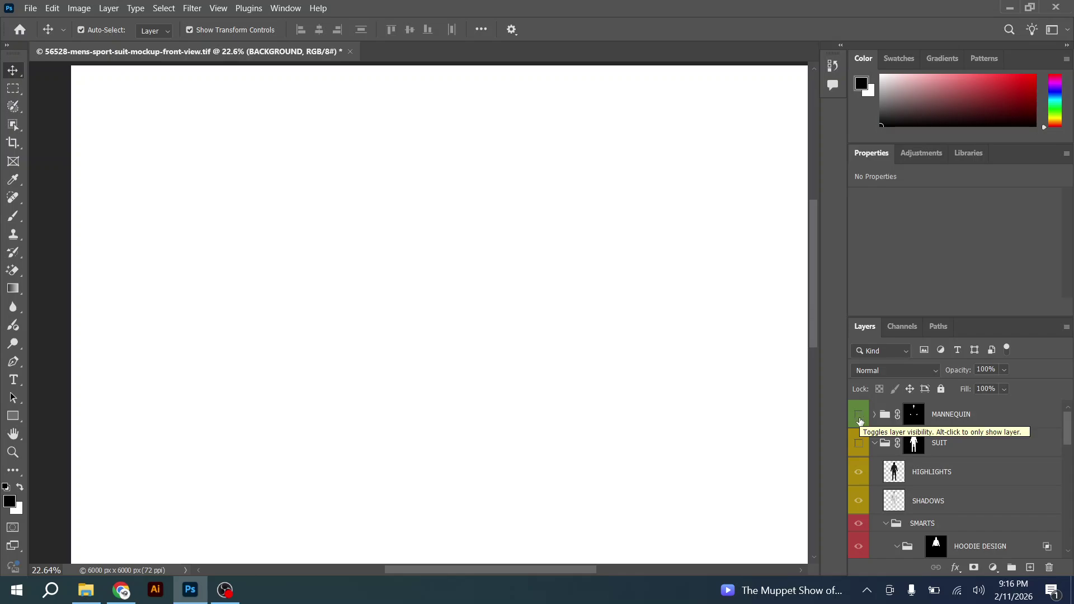
pyautogui.click(860, 415)
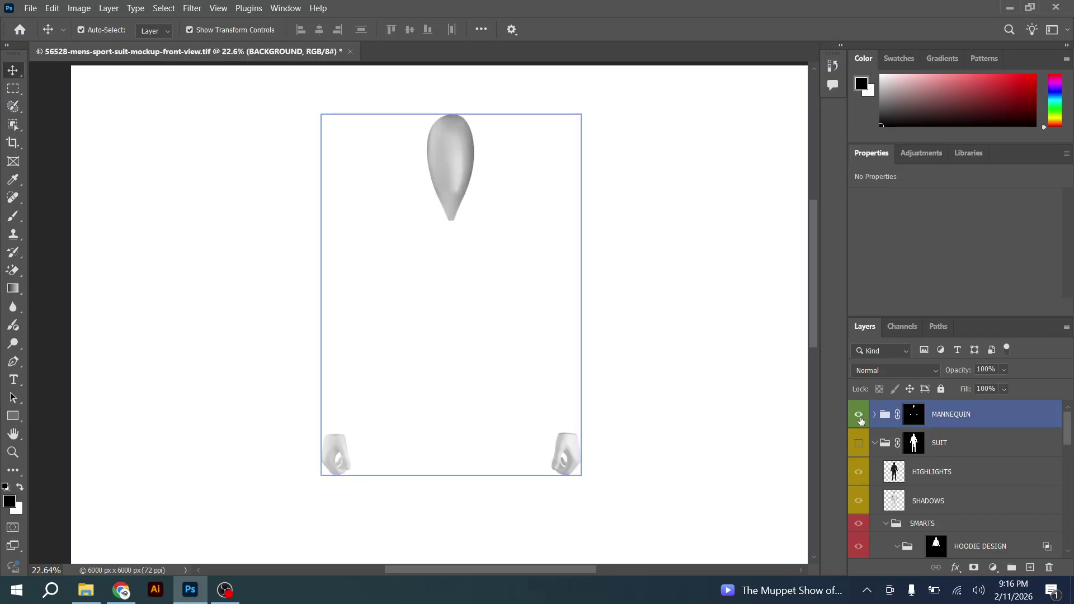
pyautogui.click(859, 443)
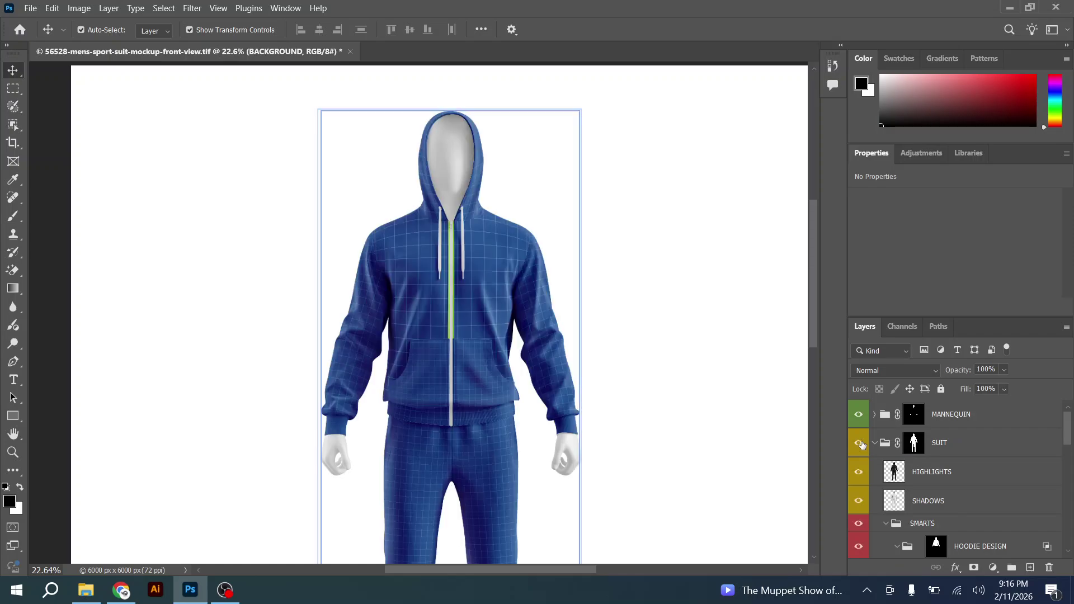
# Examine the mannequin's hand and the hoodie cuff up close.
pyautogui.click(563, 407)
pyautogui.scroll(3, 562, 407)
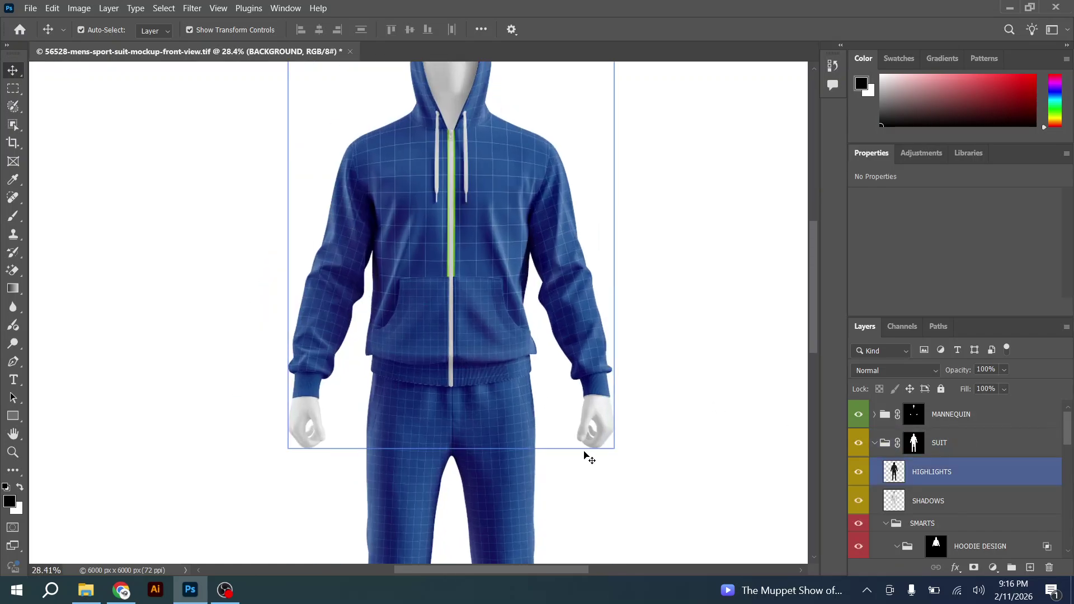
pyautogui.scroll(6, 586, 454)
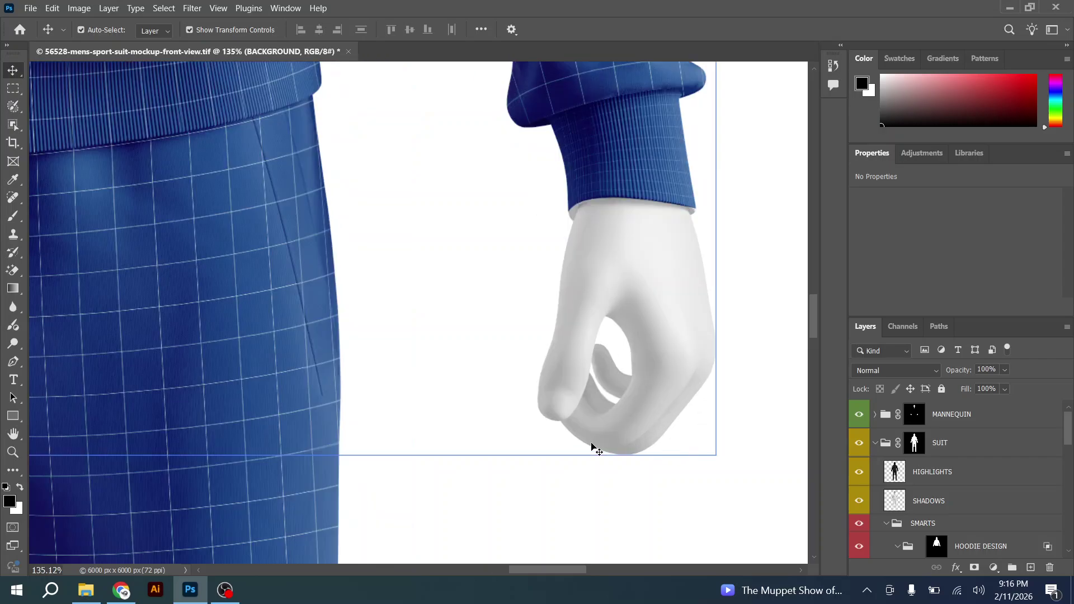
pyautogui.scroll(-7, 593, 448)
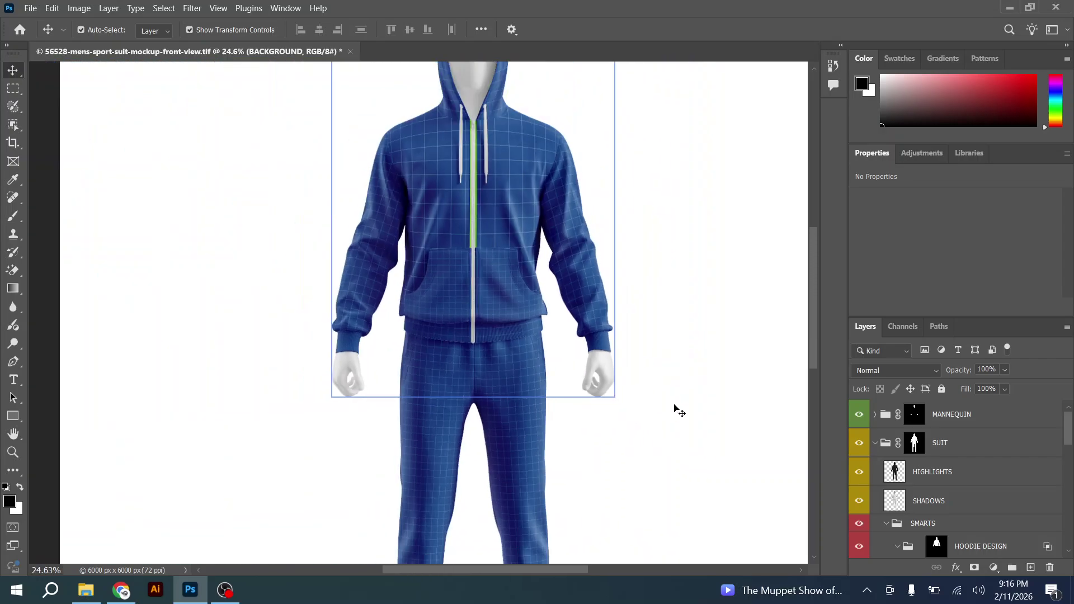
# Change the BACKGROUND solid color fill to grey #9d9d9d and fit the whole mockup on screen.
pyautogui.scroll(-6, 932, 469)
pyautogui.click(883, 541)
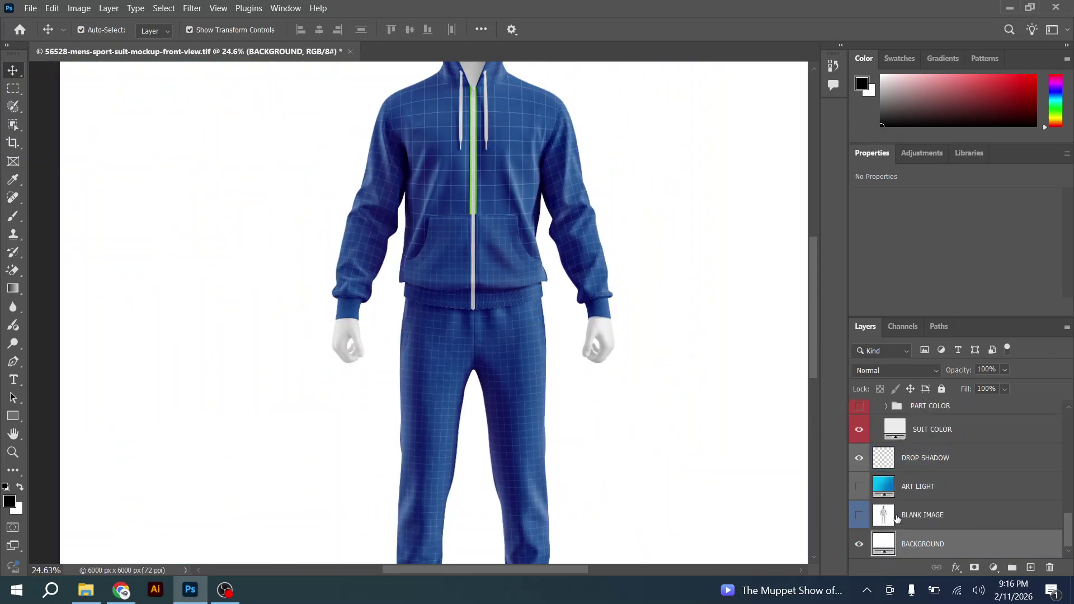
pyautogui.doubleClick(883, 542)
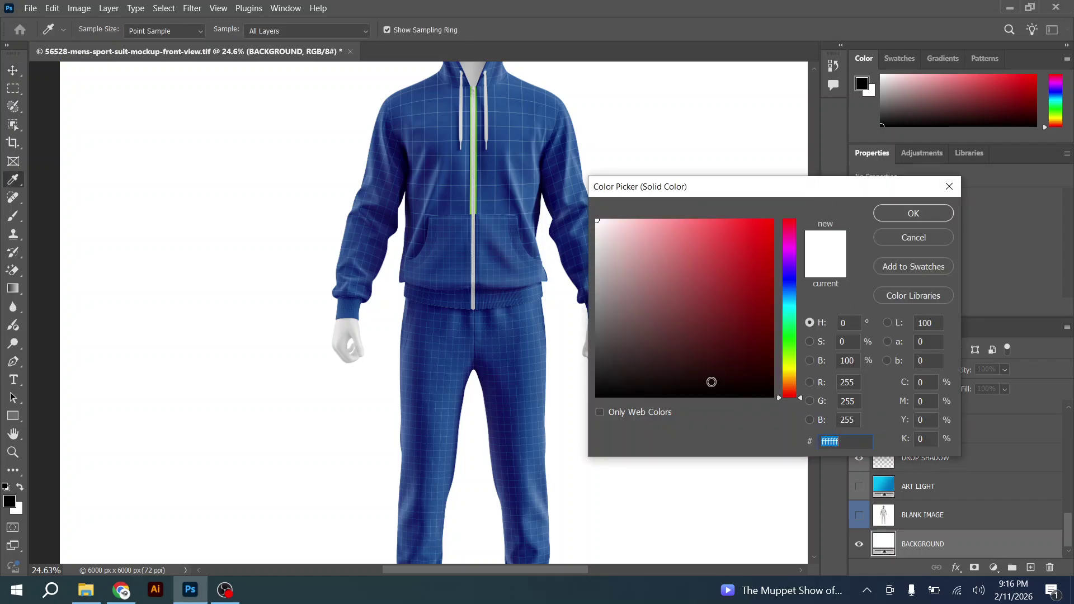
pyautogui.moveTo(609, 267); pyautogui.dragTo(597, 288)
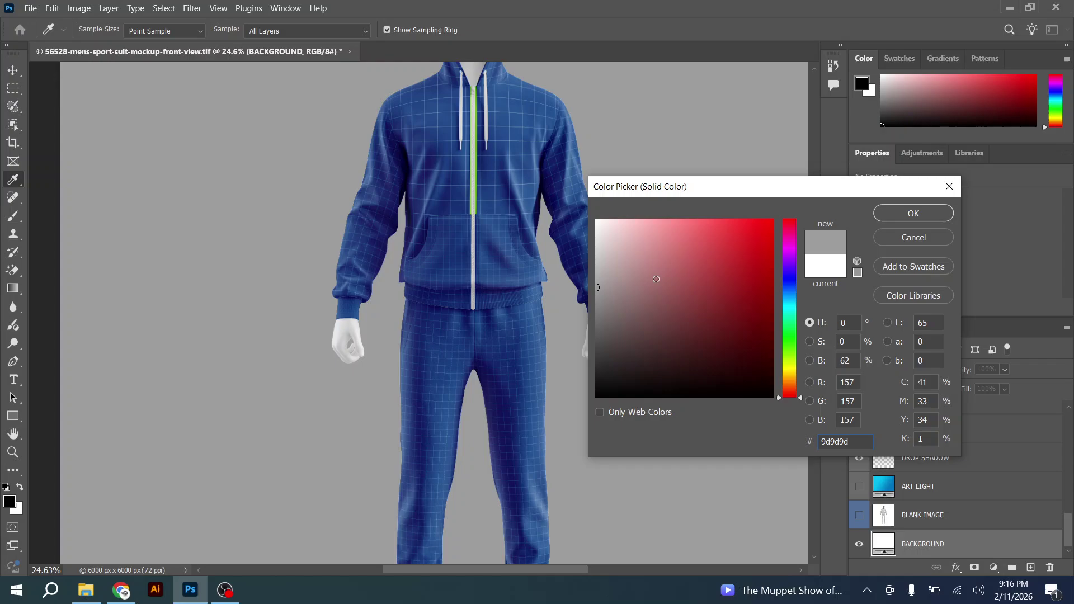
pyautogui.click(882, 214)
pyautogui.press('v')
pyautogui.hotkey('ctrl', '0')
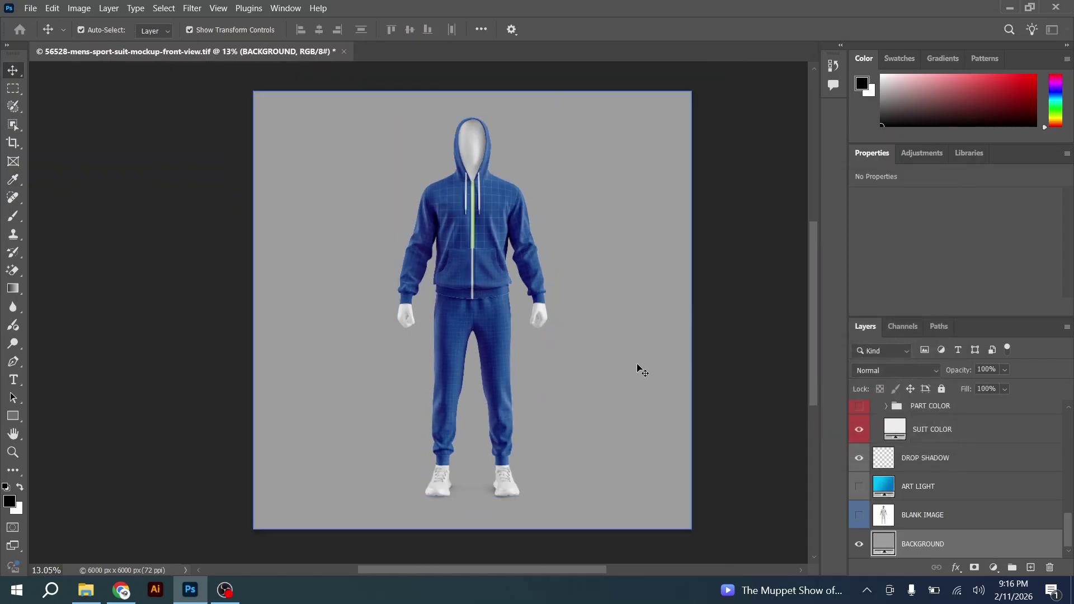
# Hide the MANNEQUIN group.
pyautogui.scroll(2, 481, 127)
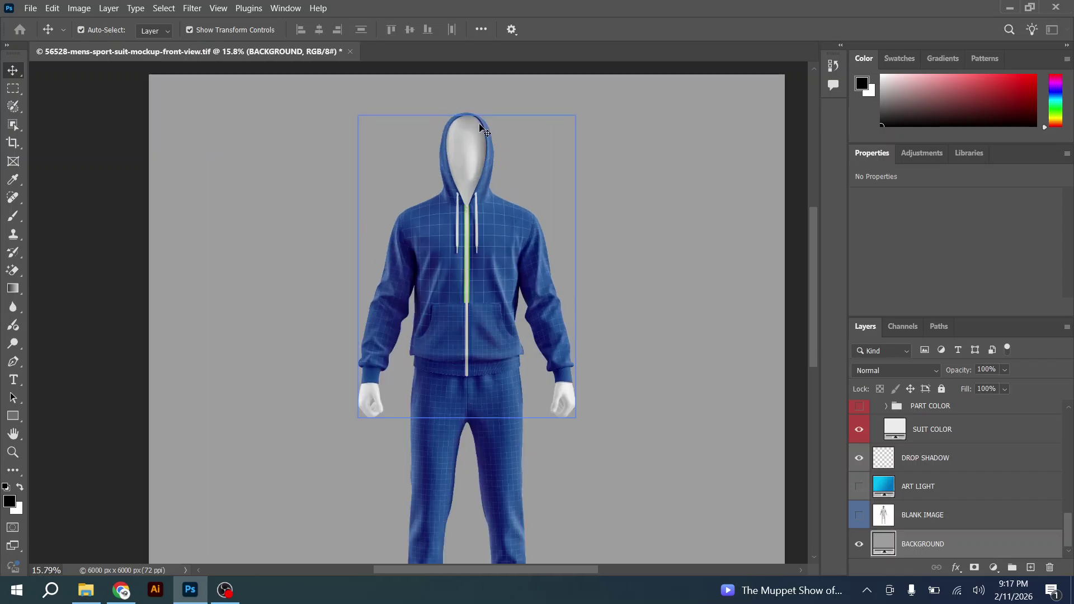
pyautogui.scroll(5, 464, 356)
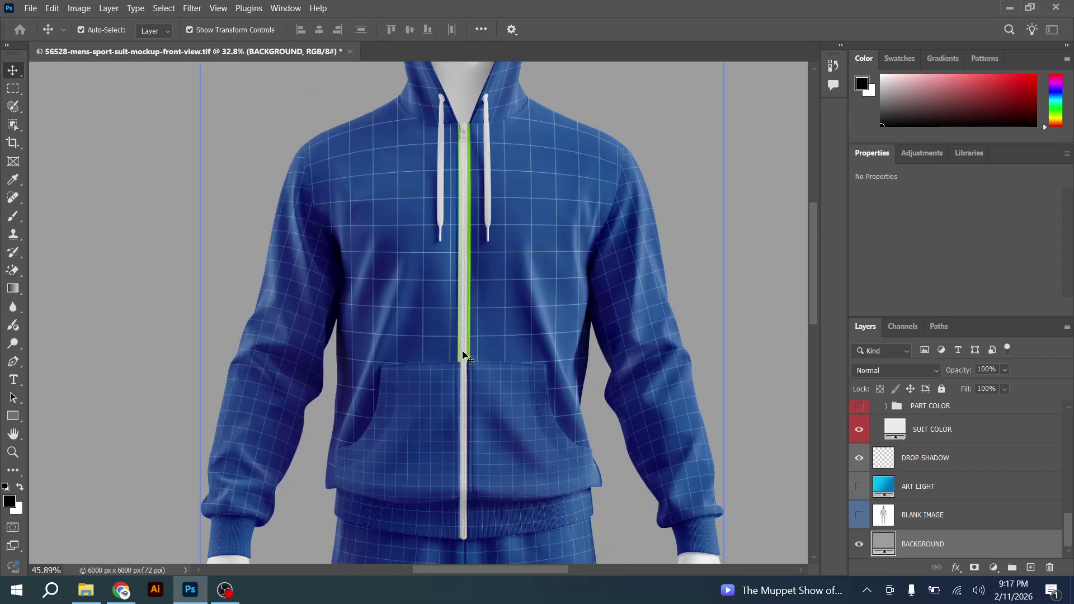
pyautogui.scroll(1, 463, 355)
pyautogui.scroll(5, 920, 470)
pyautogui.click(922, 466)
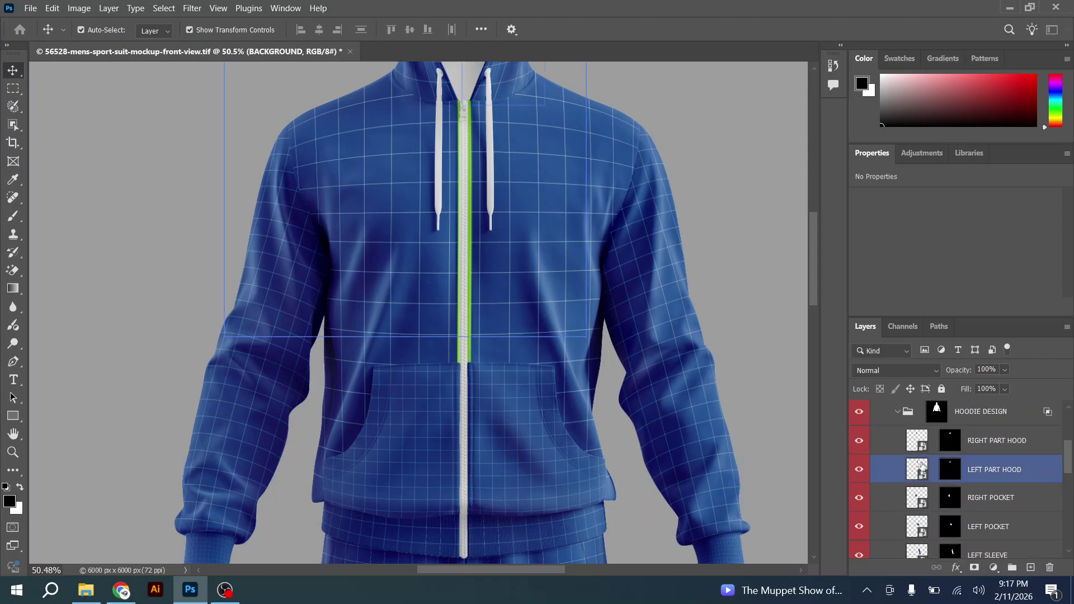
pyautogui.scroll(3, 922, 465)
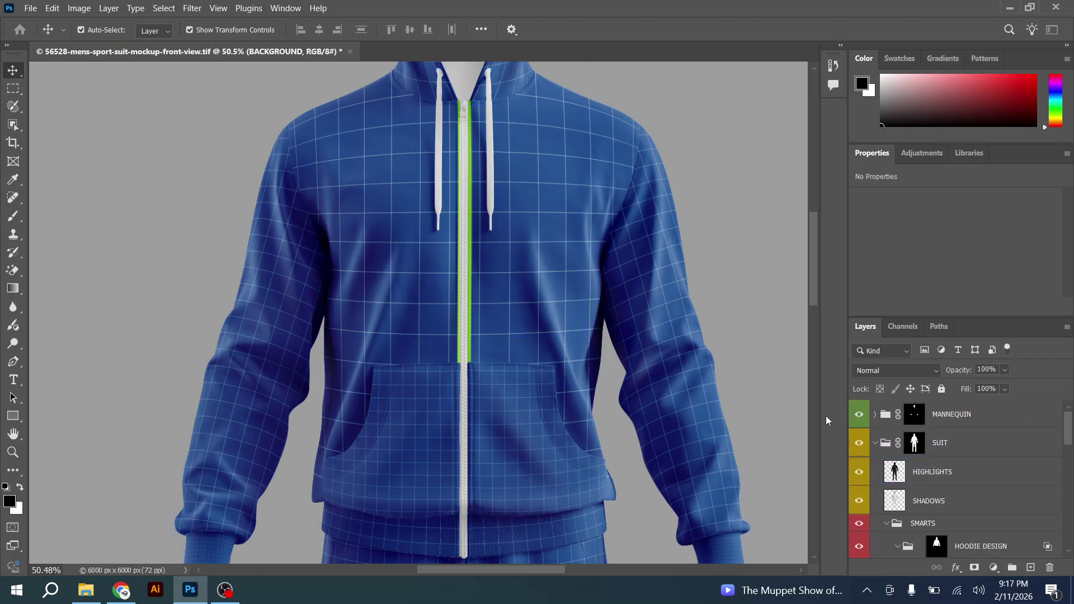
pyautogui.scroll(-2, 809, 428)
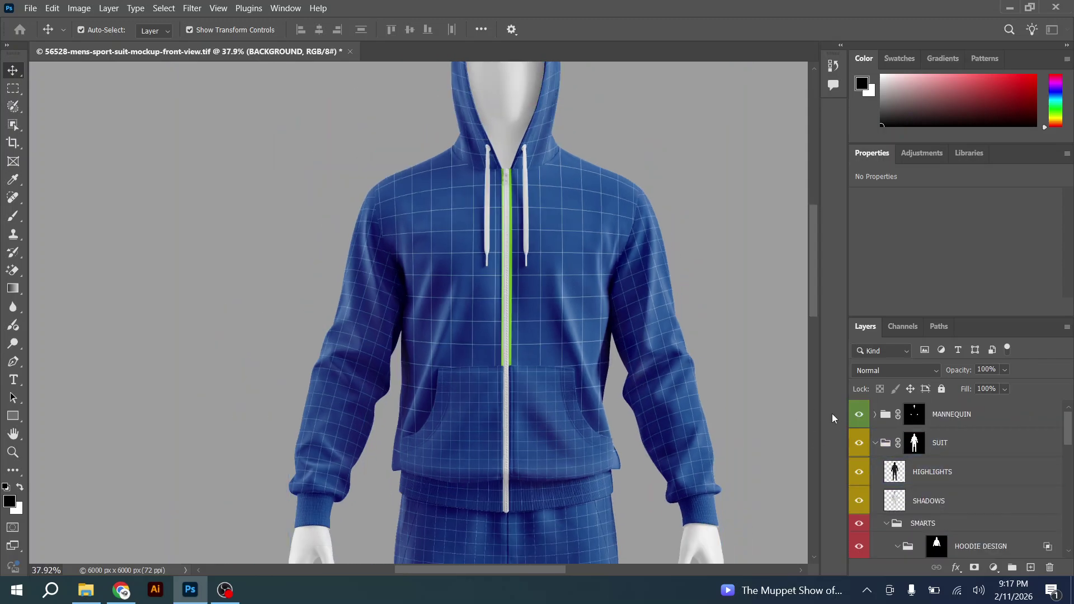
pyautogui.click(874, 417)
pyautogui.click(874, 445)
pyautogui.click(873, 420)
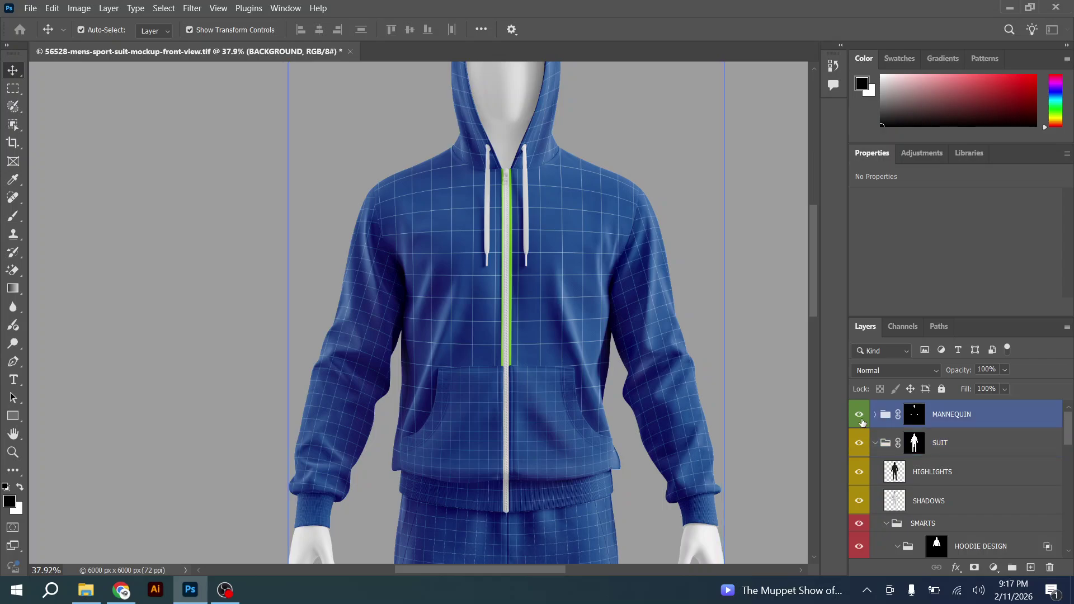
pyautogui.click(860, 415)
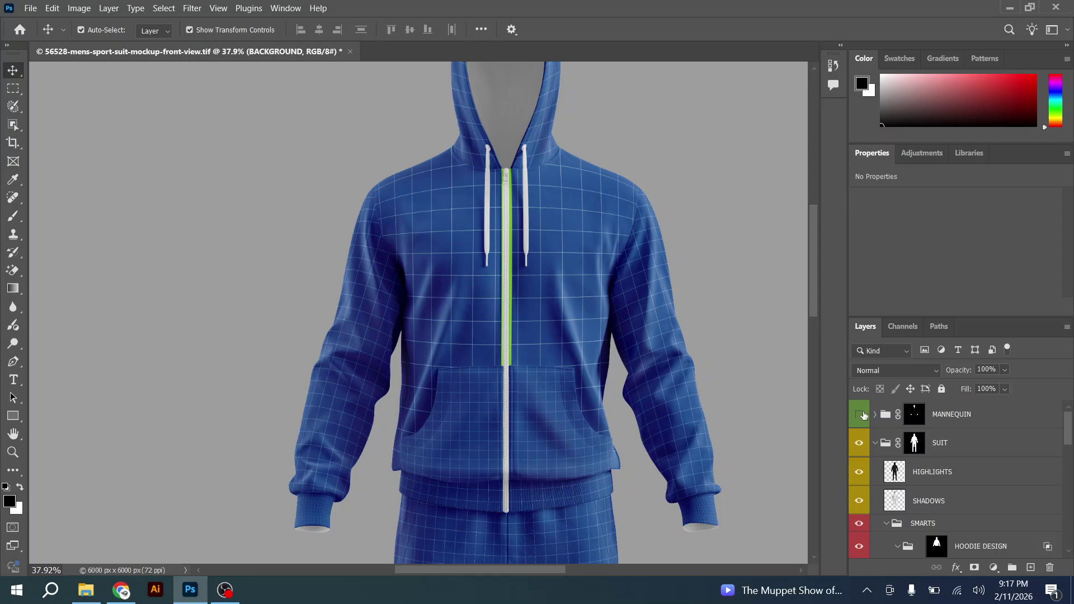
# Compare the mockup with and without the SUIT group and the SHADOWS layer, leaving both visible.
pyautogui.scroll(-1, 329, 233)
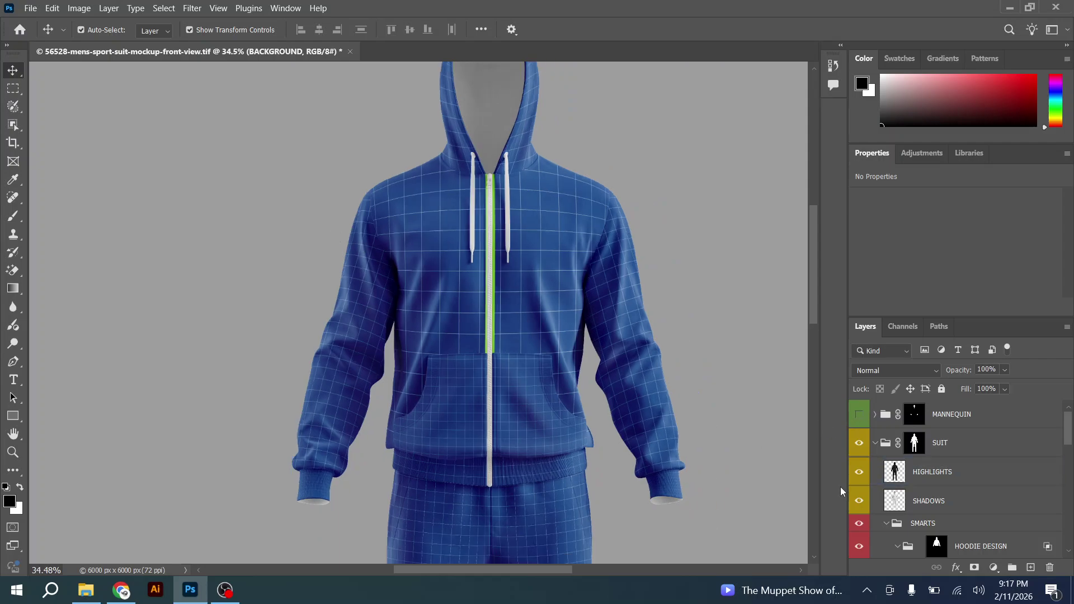
pyautogui.click(868, 474)
pyautogui.click(871, 444)
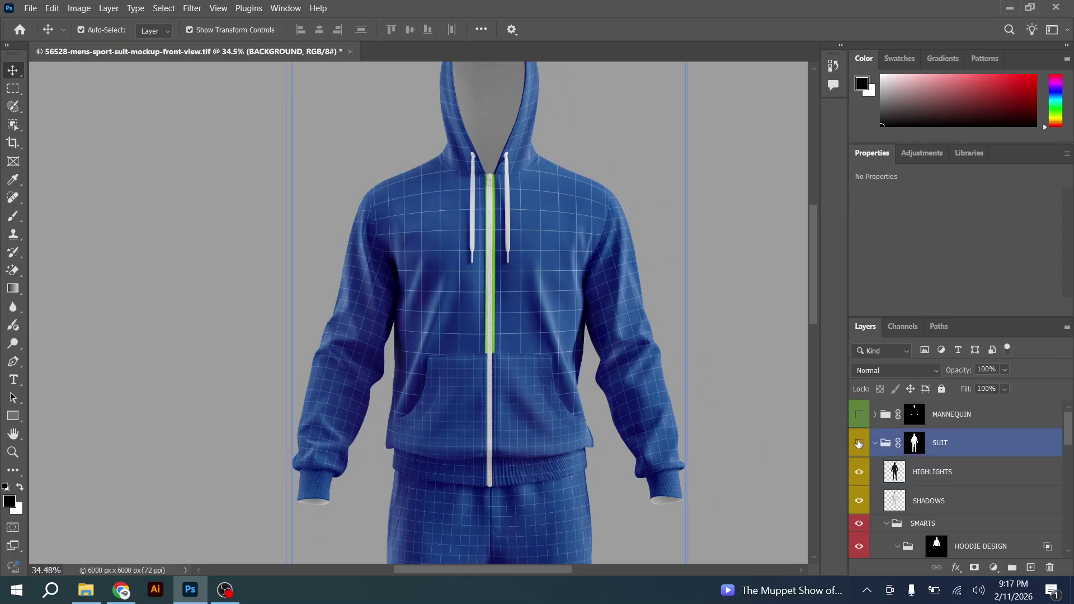
pyautogui.click(858, 444)
pyautogui.click(859, 444)
pyautogui.click(869, 473)
pyautogui.click(867, 502)
pyautogui.click(859, 502)
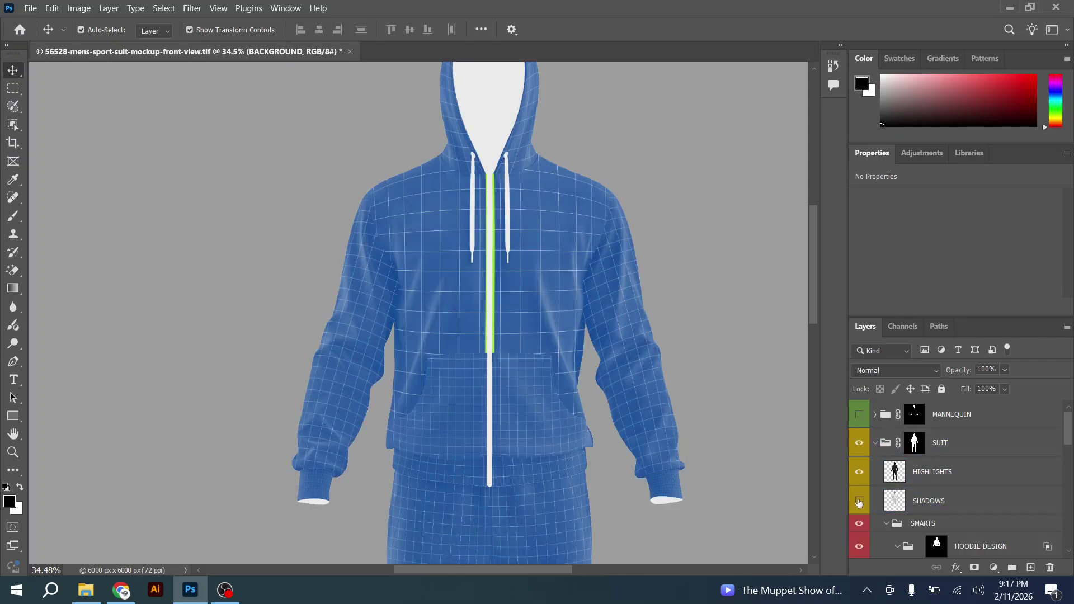
pyautogui.click(859, 503)
# Collapse and re-expand the HOODIE DESIGN group inside SMARTS to review its smart object layers, starting with RIGHT PART HOOD.
pyautogui.scroll(-2, 895, 493)
pyautogui.click(898, 484)
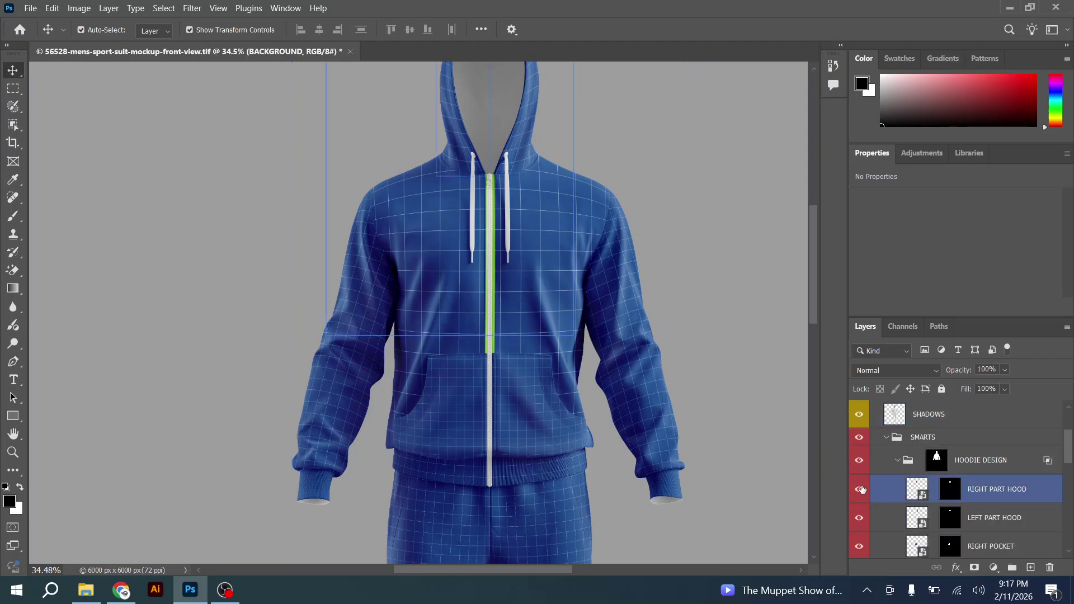
pyautogui.click(898, 437)
pyautogui.click(899, 456)
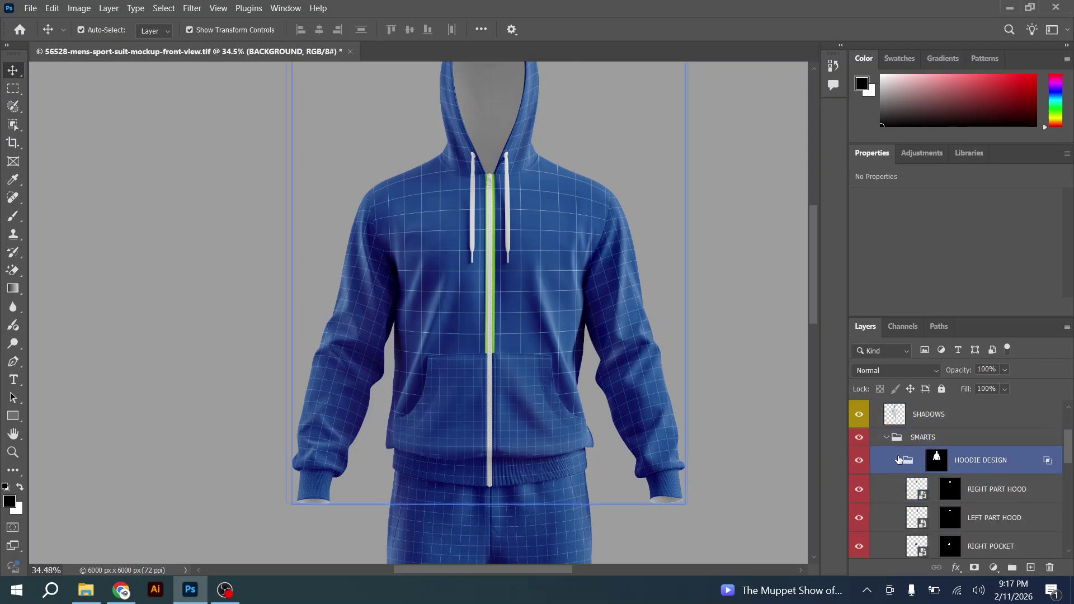
pyautogui.click(898, 459)
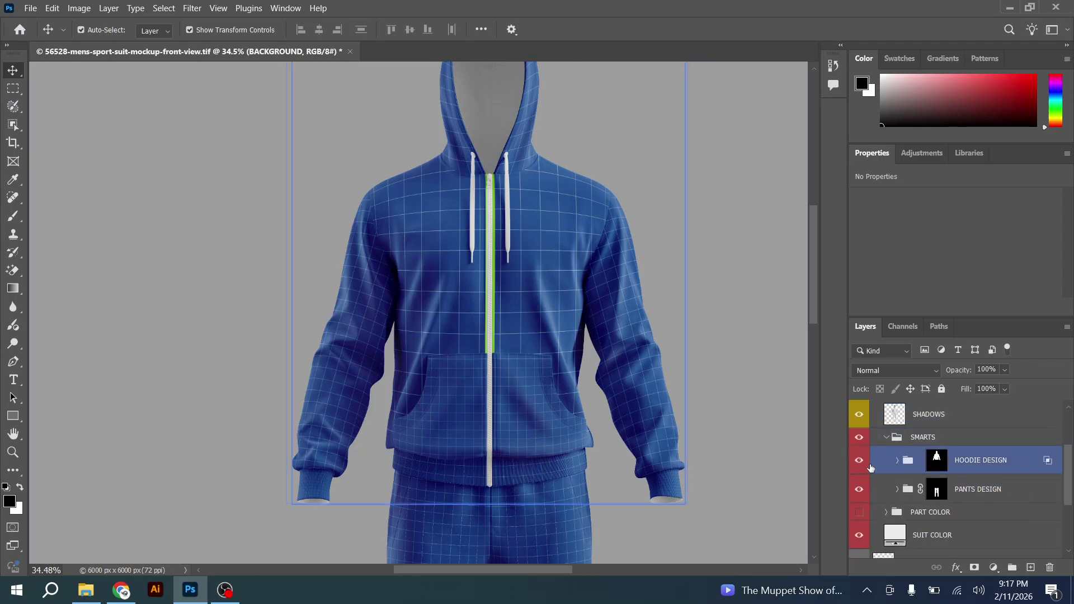
pyautogui.click(897, 461)
pyautogui.scroll(-1, 898, 465)
pyautogui.click(910, 438)
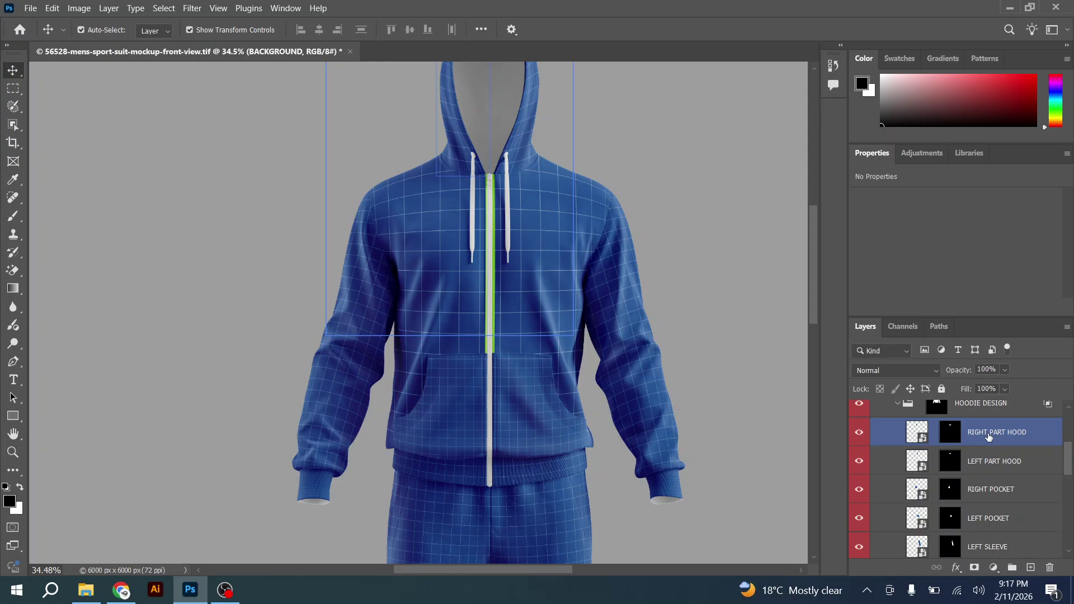
# Compare the mockup with and without the RIGHT PART HOOD and LEFT PART HOOD layers, leaving both visible.
pyautogui.keyDown('ctrl'); pyautogui.click(884, 437); pyautogui.keyUp('ctrl')
pyautogui.click(859, 437)
pyautogui.click(859, 437)
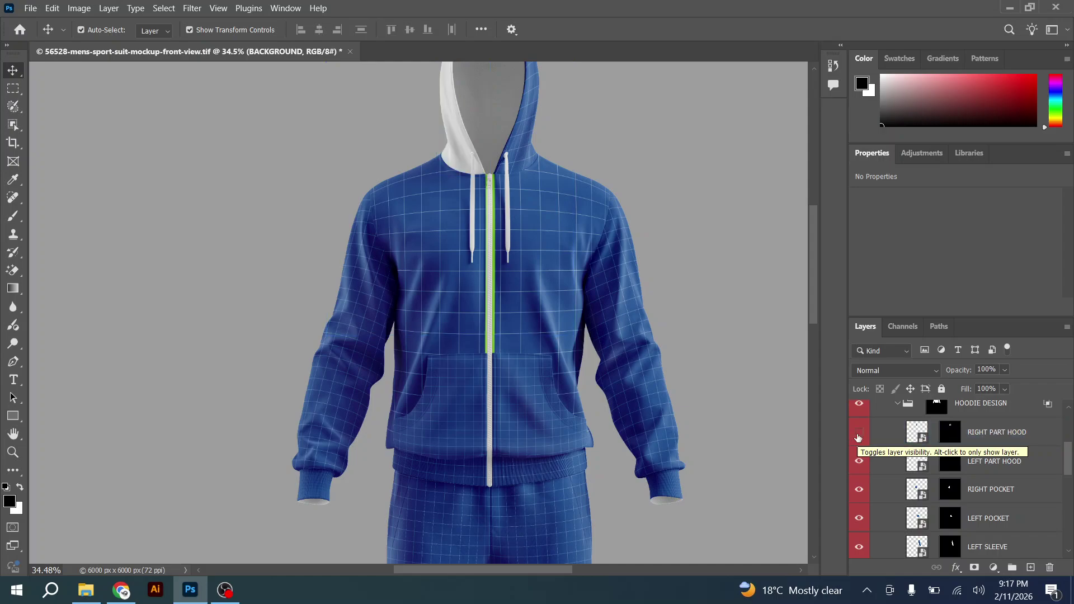
pyautogui.scroll(-2, 683, 353)
pyautogui.scroll(1, 719, 196)
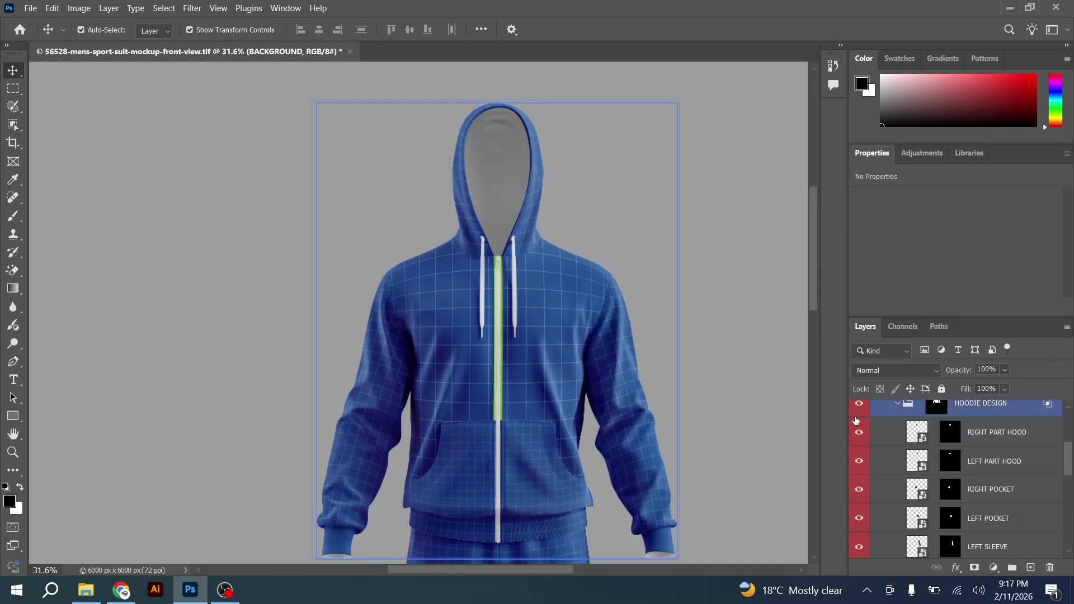
pyautogui.click(865, 436)
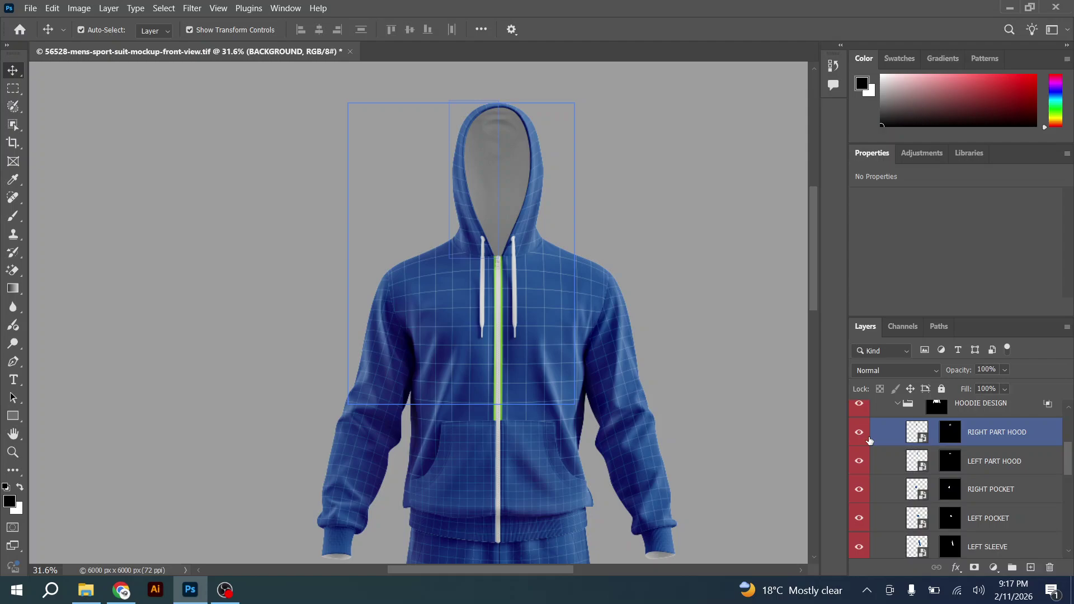
pyautogui.click(861, 462)
pyautogui.click(817, 564)
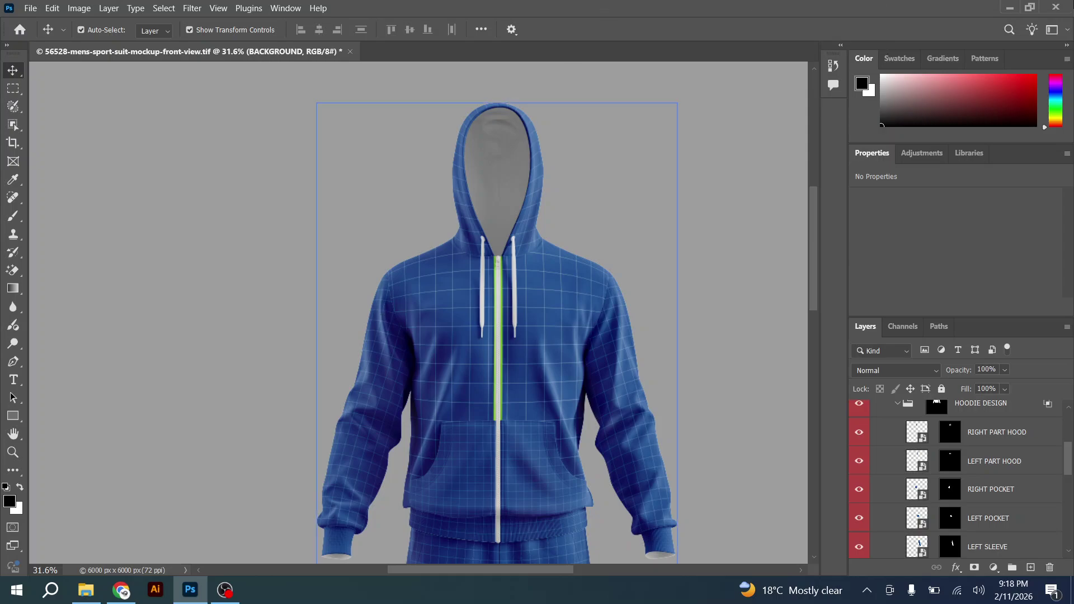
# Examine which areas of the hoodie the pocket, sleeve, sleeve part, FRONT PART and BOTTOM PART layers cover.
pyautogui.click(885, 495)
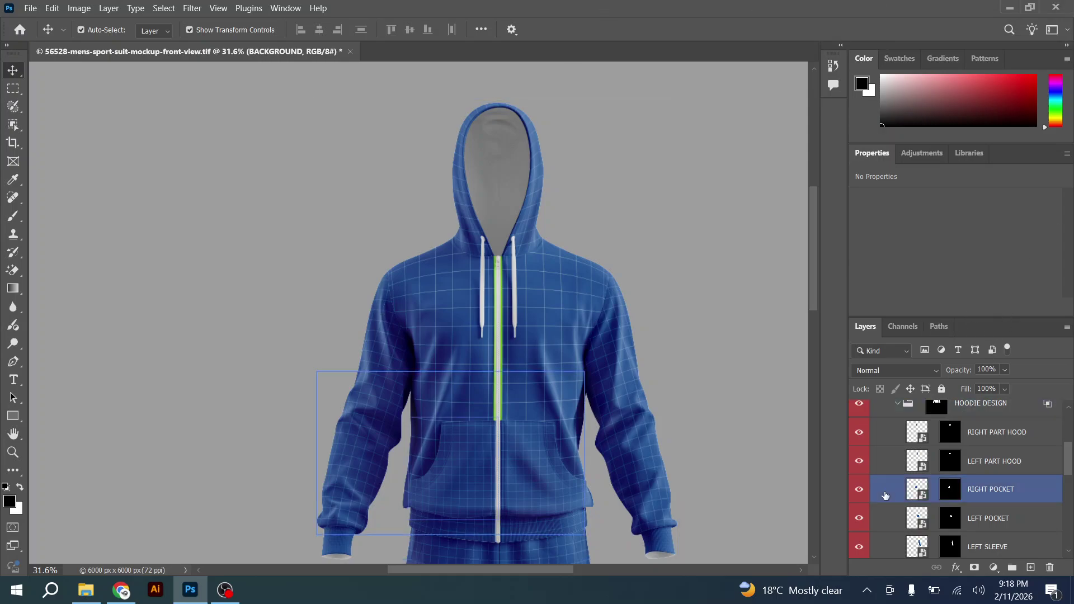
pyautogui.scroll(-1, 895, 470)
pyautogui.click(967, 493)
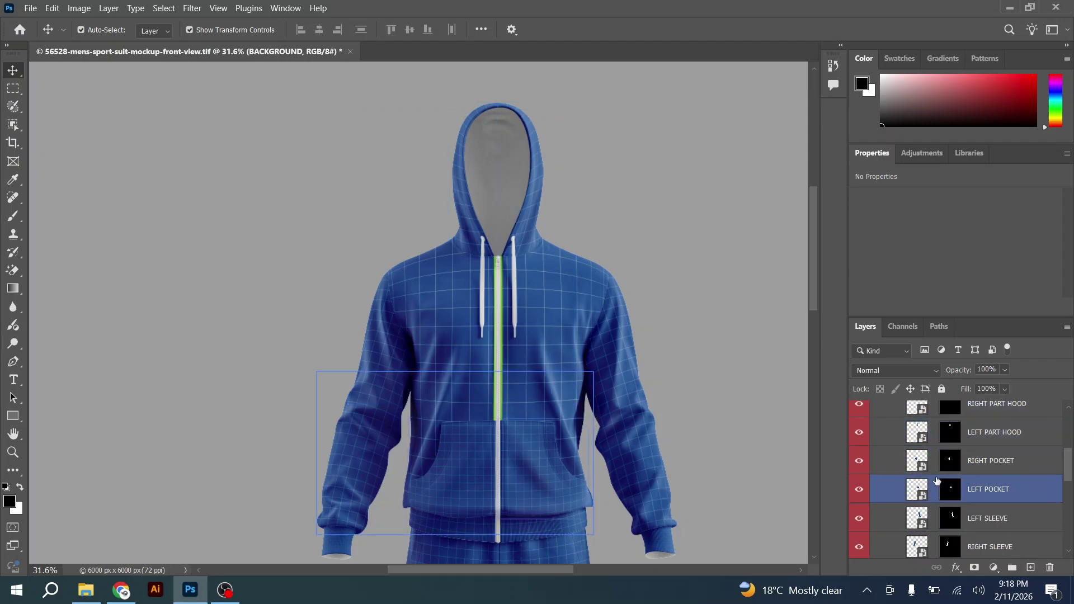
pyautogui.scroll(-2, 951, 481)
pyautogui.click(923, 463)
pyautogui.click(912, 485)
pyautogui.scroll(-1, 884, 482)
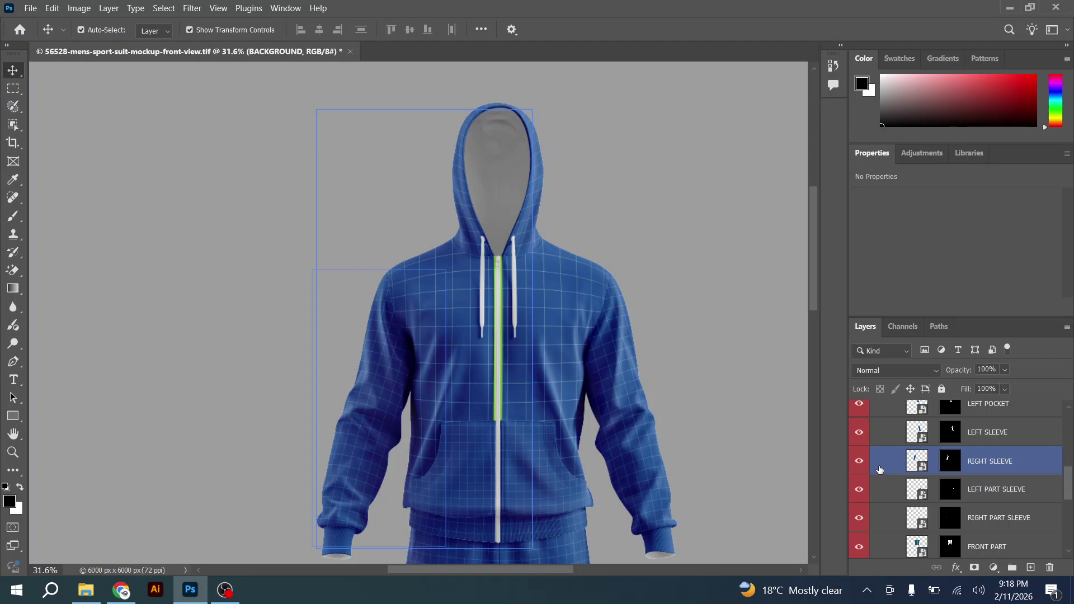
pyautogui.scroll(-1, 879, 469)
pyautogui.click(879, 469)
pyautogui.click(876, 481)
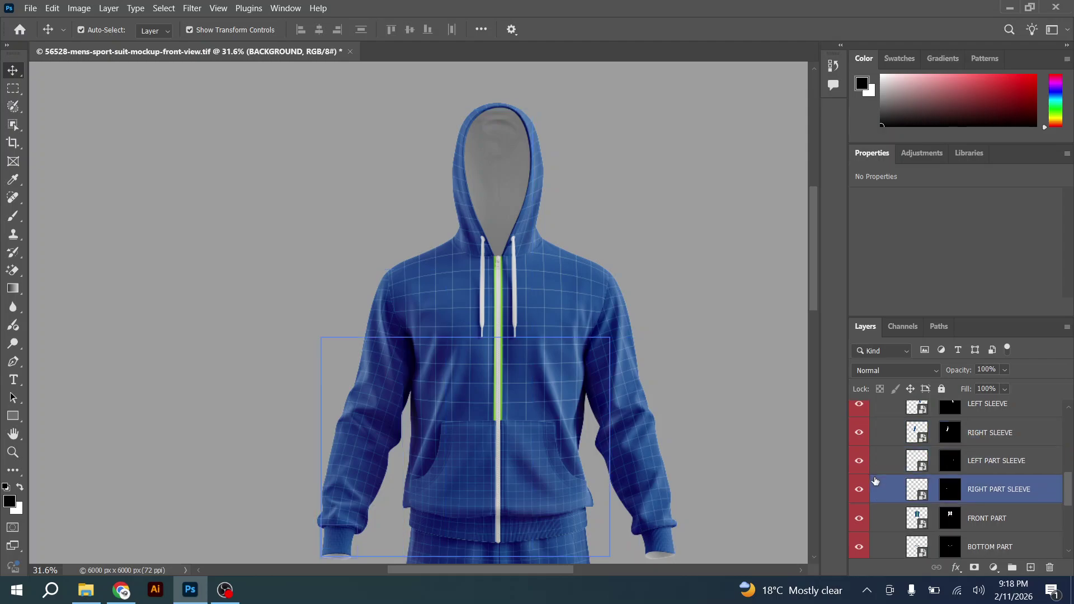
pyautogui.scroll(-1, 876, 481)
pyautogui.click(876, 481)
pyautogui.scroll(-1, 876, 481)
pyautogui.click(876, 481)
pyautogui.click(876, 474)
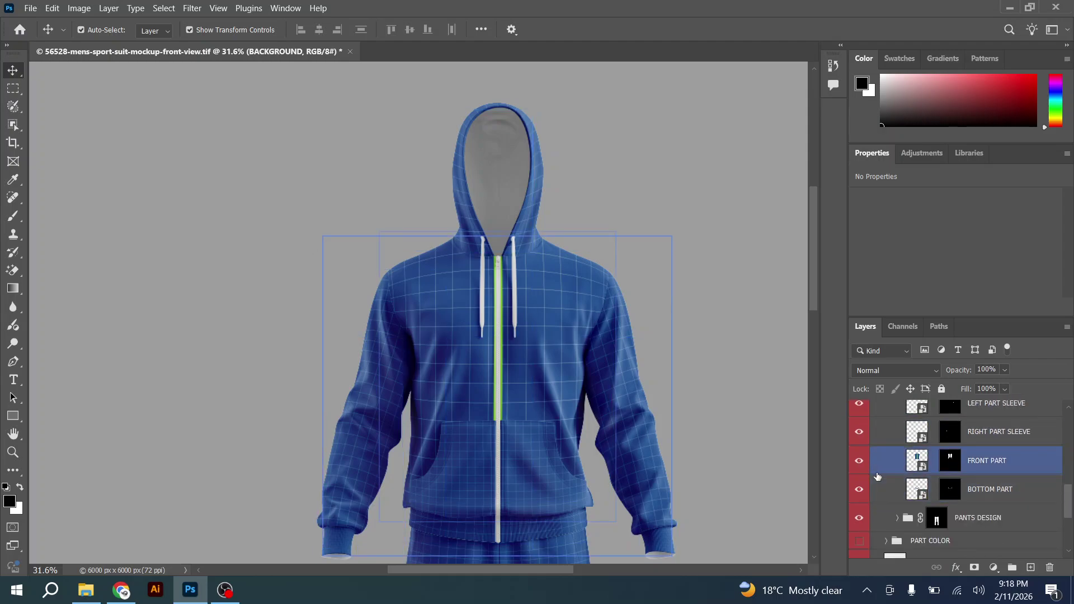
# Compare the hoodie with and without the FRONT PART layer, leaving the layer visible.
pyautogui.click(860, 462)
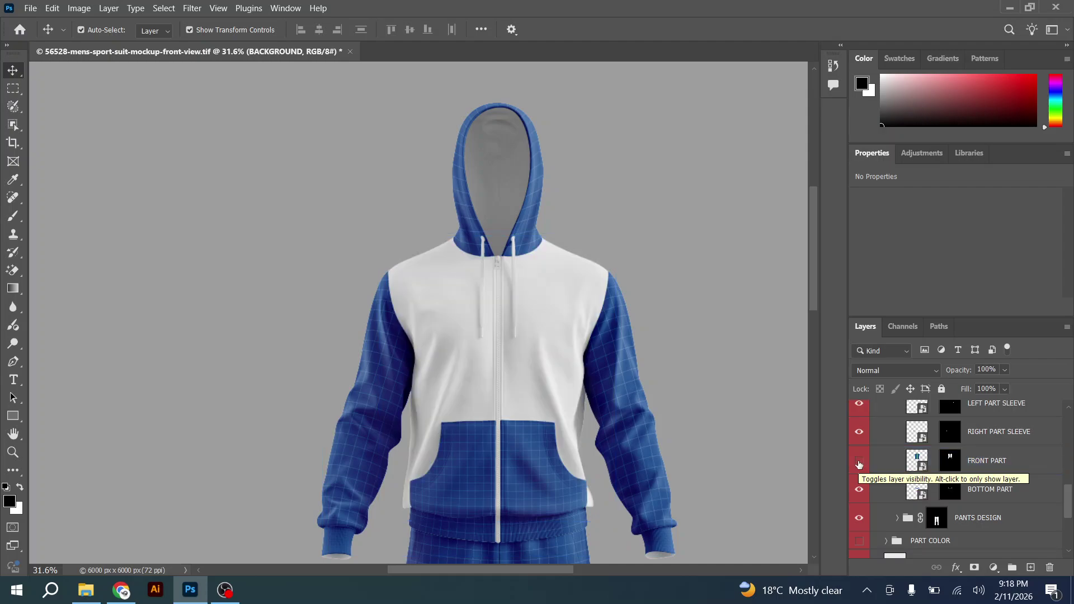
pyautogui.click(860, 464)
pyautogui.click(891, 469)
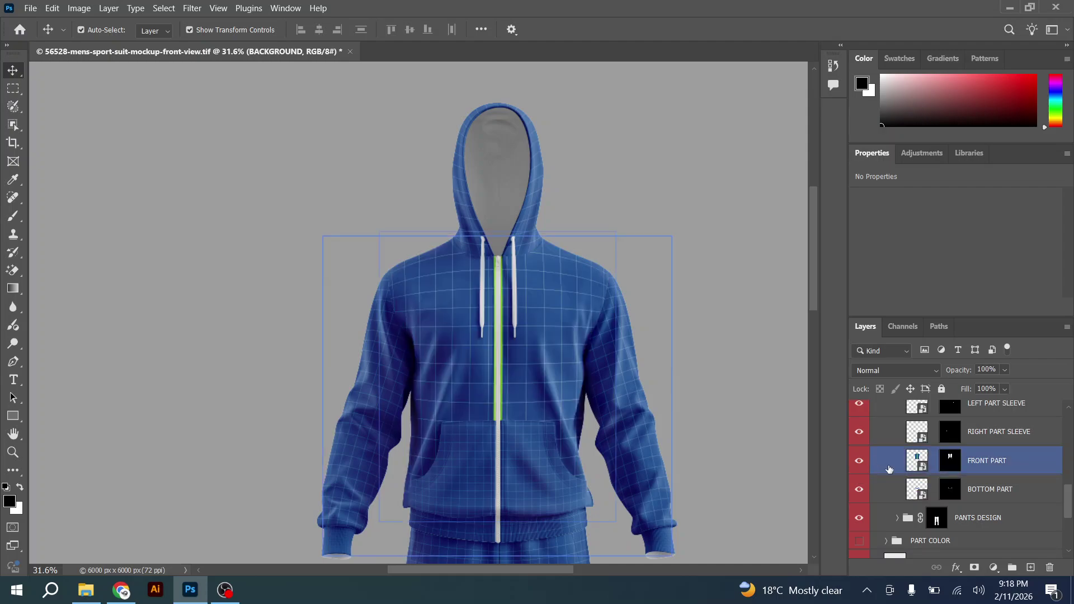
# Open the FRONT PART smart object's contents and hide the ADD YOUR DESIGN layer, previewing Color Fill 1 on and off.
pyautogui.doubleClick(923, 468)
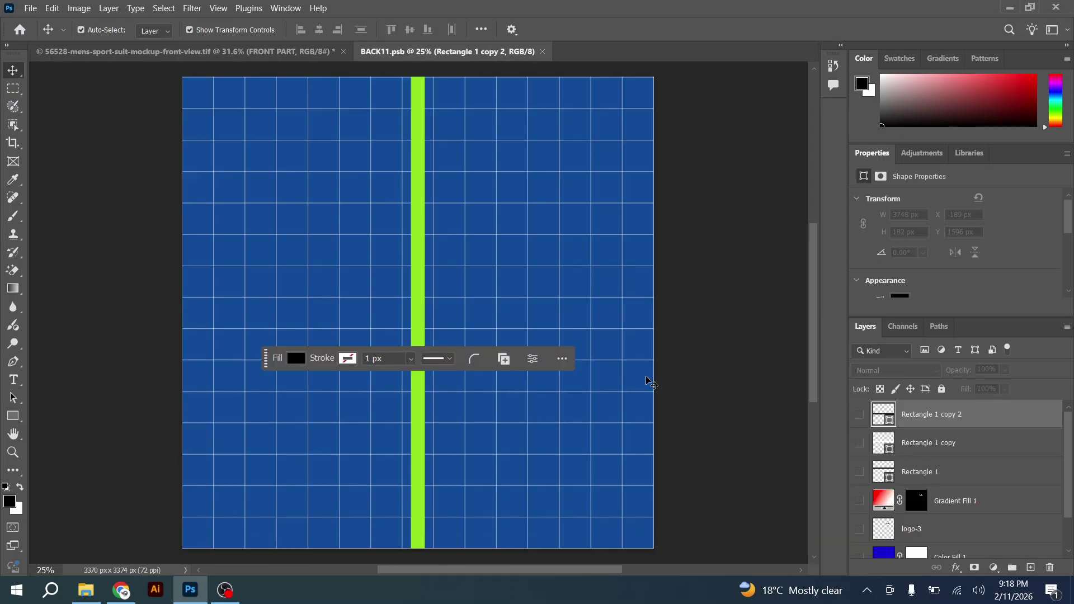
pyautogui.scroll(-1, 637, 331)
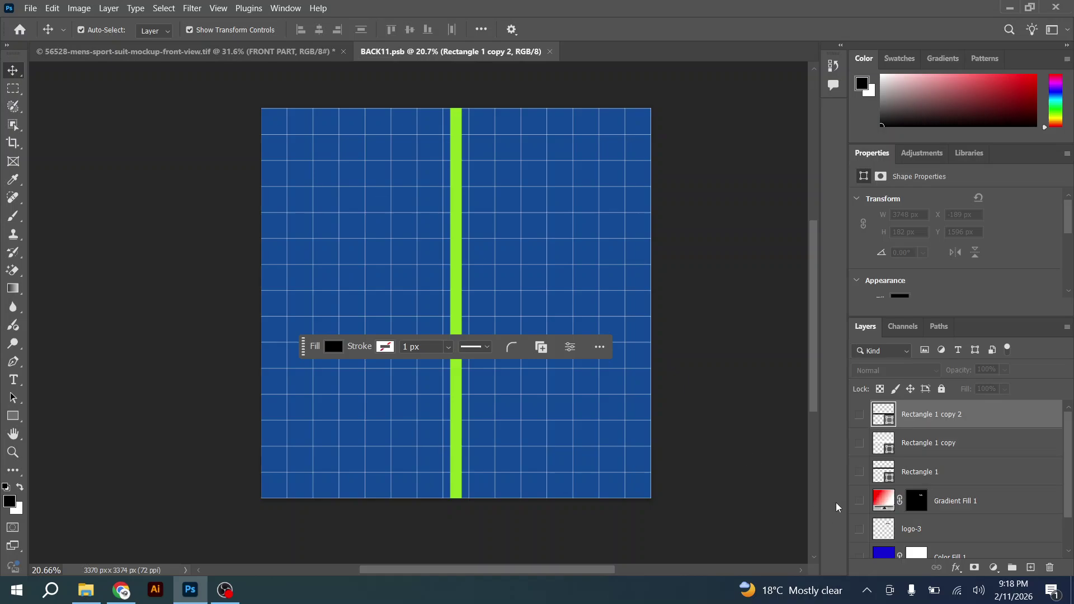
pyautogui.scroll(-1, 878, 465)
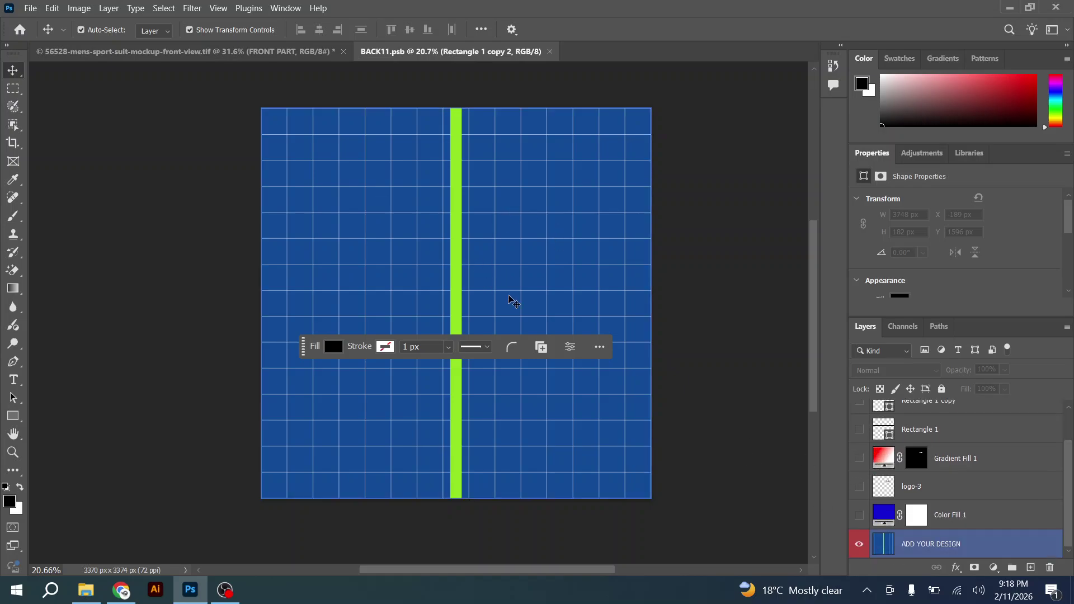
pyautogui.click(859, 547)
pyautogui.click(859, 547)
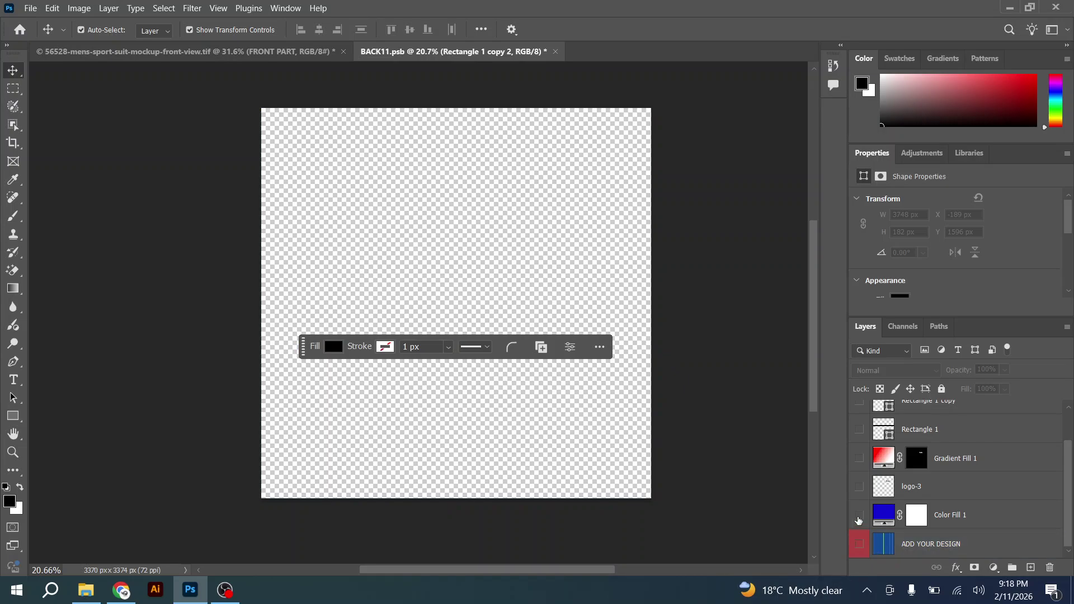
pyautogui.click(859, 518)
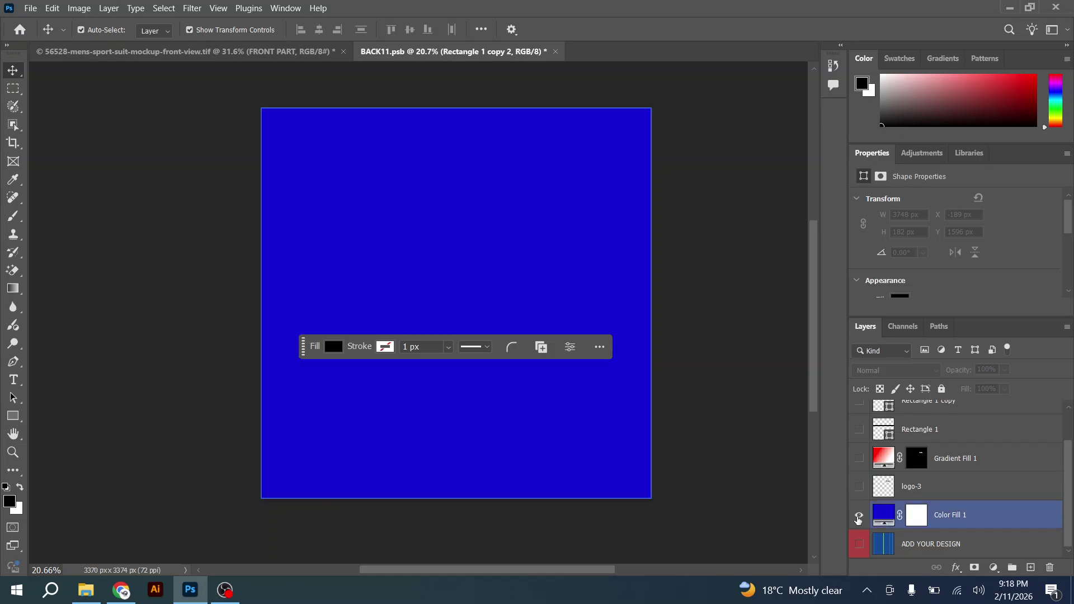
pyautogui.click(859, 518)
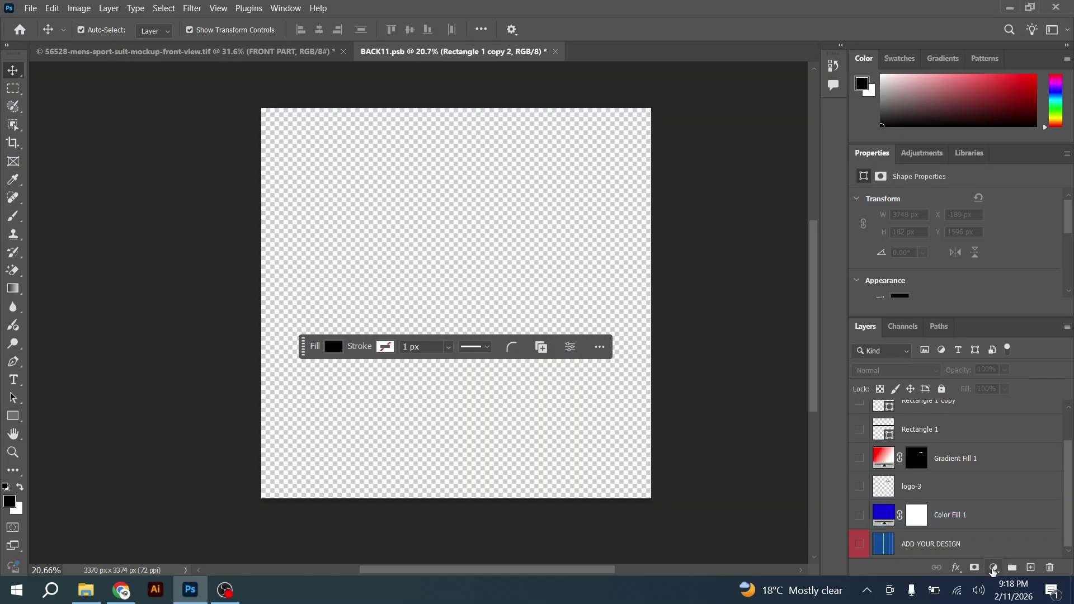
# Add a red #ff0000 solid color fill layer to the smart object and hide it.
pyautogui.click(993, 568)
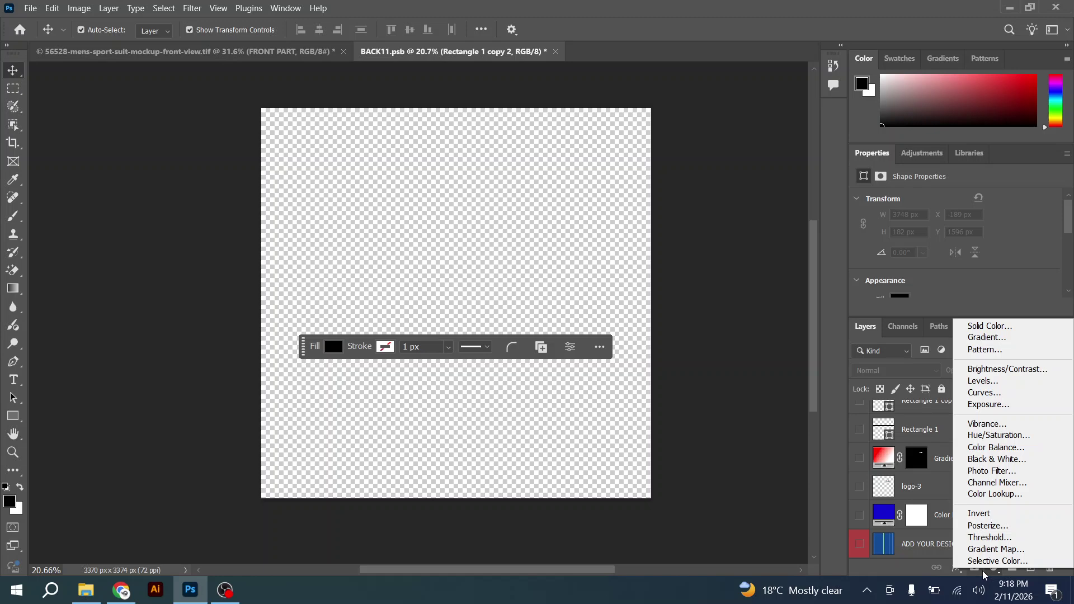
pyautogui.click(1007, 329)
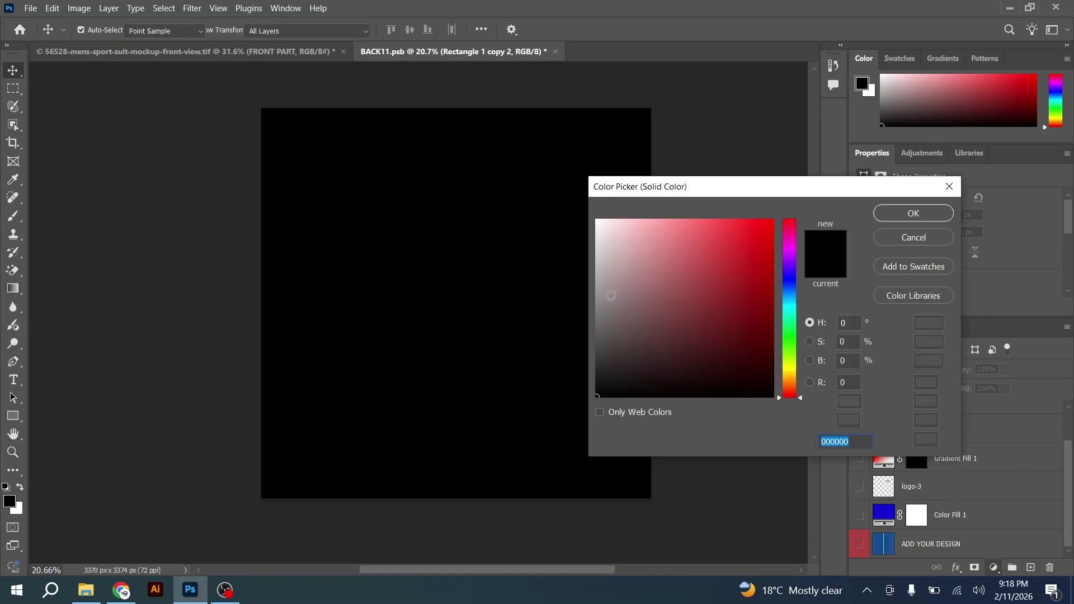
pyautogui.moveTo(788, 339)
pyautogui.mouseDown()
pyautogui.moveTo(777, 247)
pyautogui.moveTo(788, 207)
pyautogui.moveTo(834, 258)
pyautogui.mouseUp()
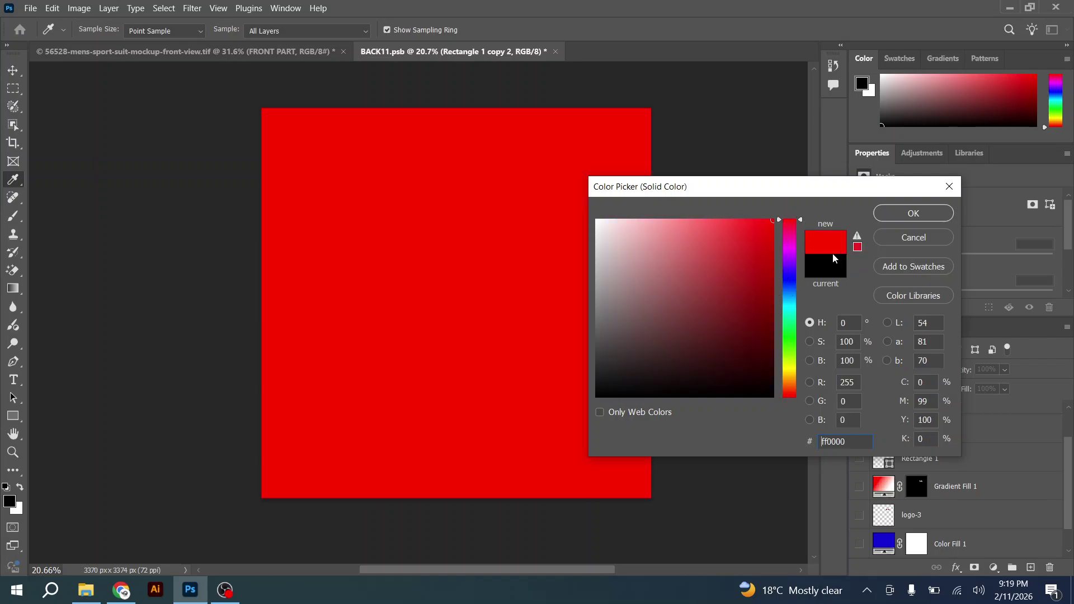
pyautogui.click(912, 214)
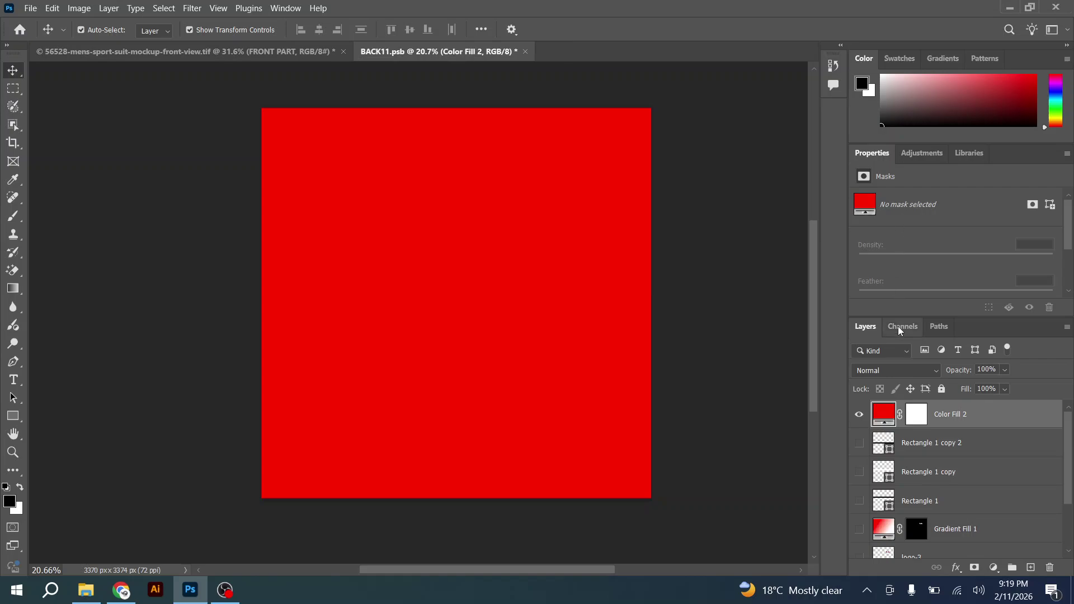
pyautogui.click(859, 416)
# Show the Color Fill 1, logo-3 and Gradient Fill 1 layers.
pyautogui.scroll(-3, 884, 493)
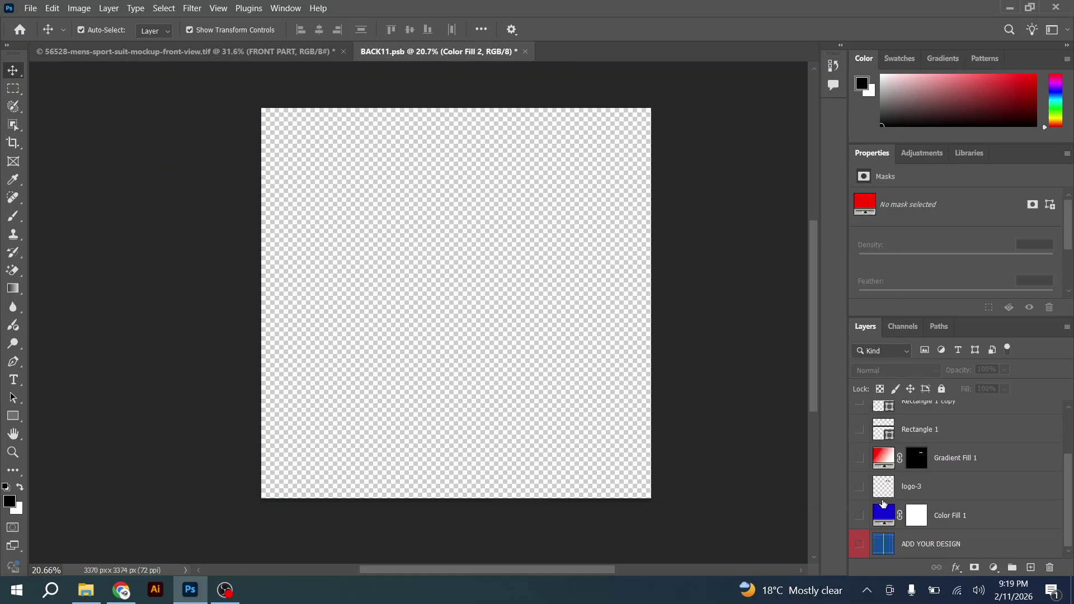
pyautogui.click(859, 522)
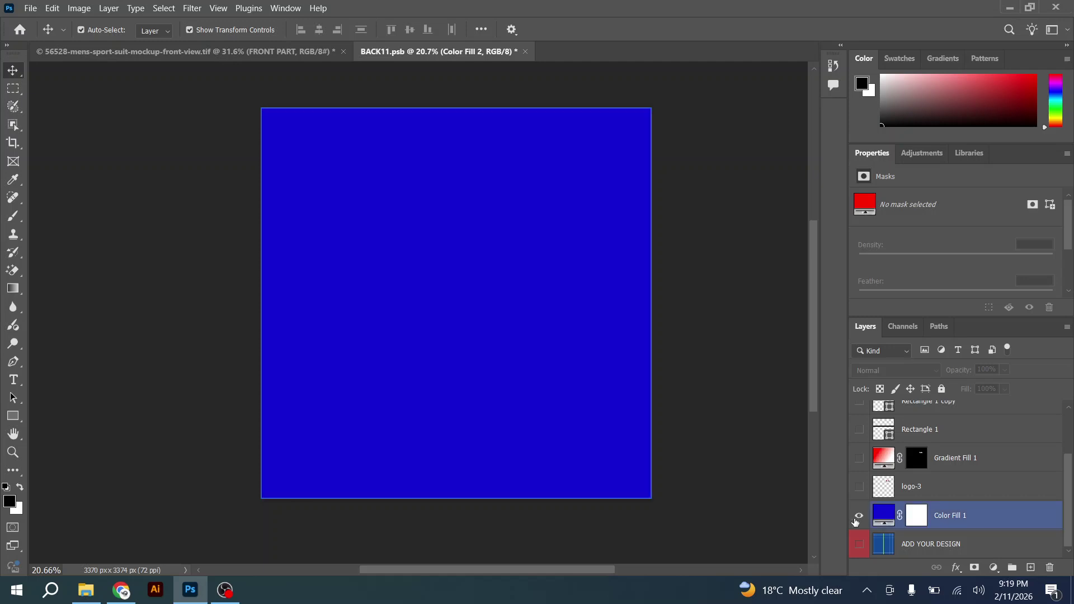
pyautogui.click(860, 487)
pyautogui.click(859, 460)
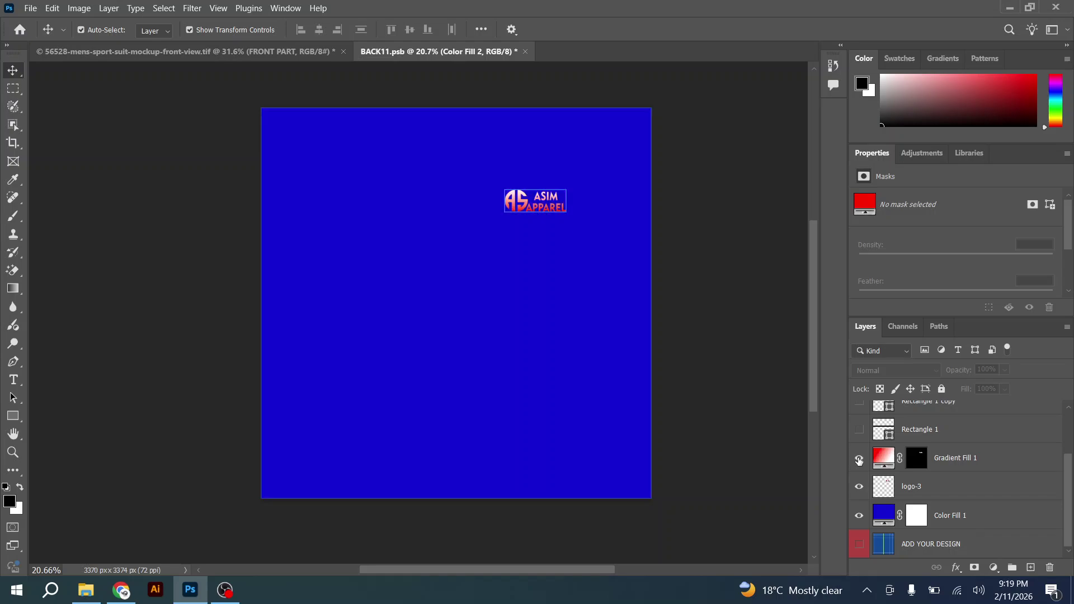
# Show the three stripe layers Rectangle 1, Rectangle 1 copy and Rectangle 1 copy 2.
pyautogui.scroll(1, 860, 460)
pyautogui.click(860, 459)
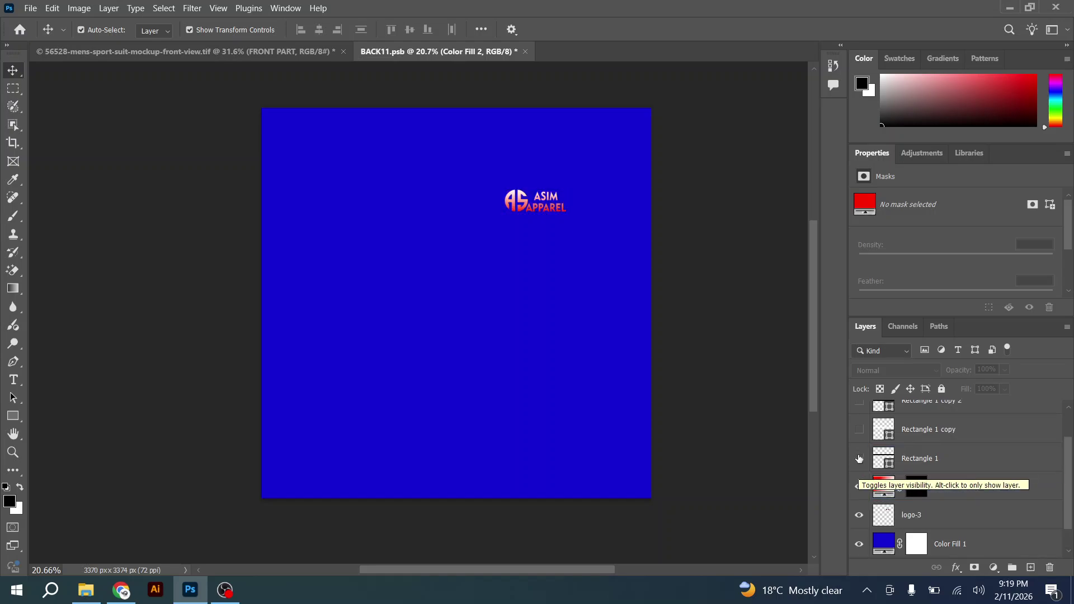
pyautogui.click(860, 439)
pyautogui.scroll(1, 860, 439)
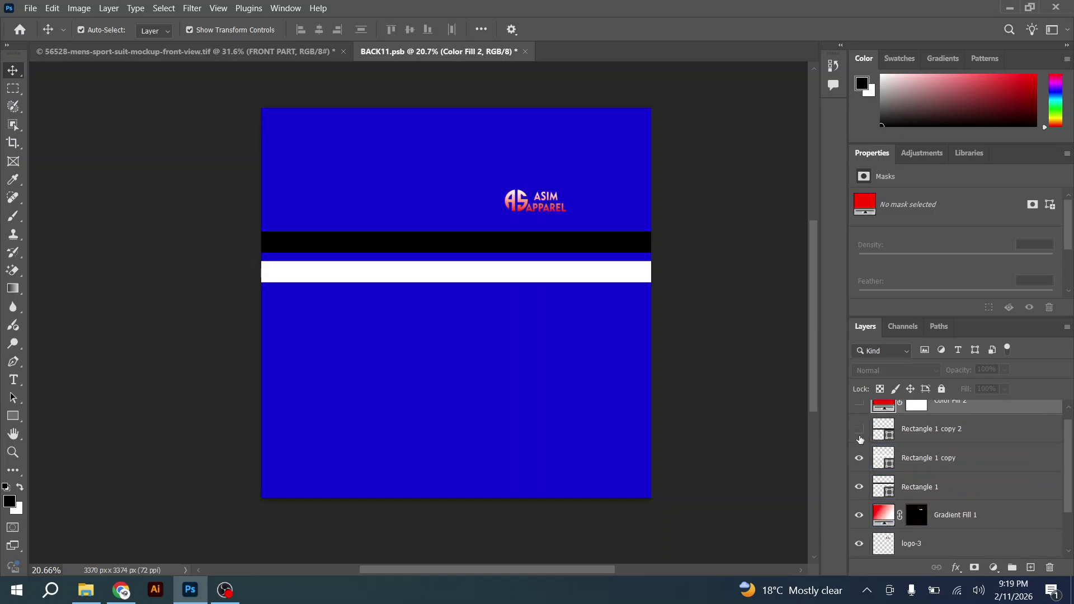
pyautogui.click(860, 440)
pyautogui.click(871, 498)
pyautogui.scroll(1, 871, 498)
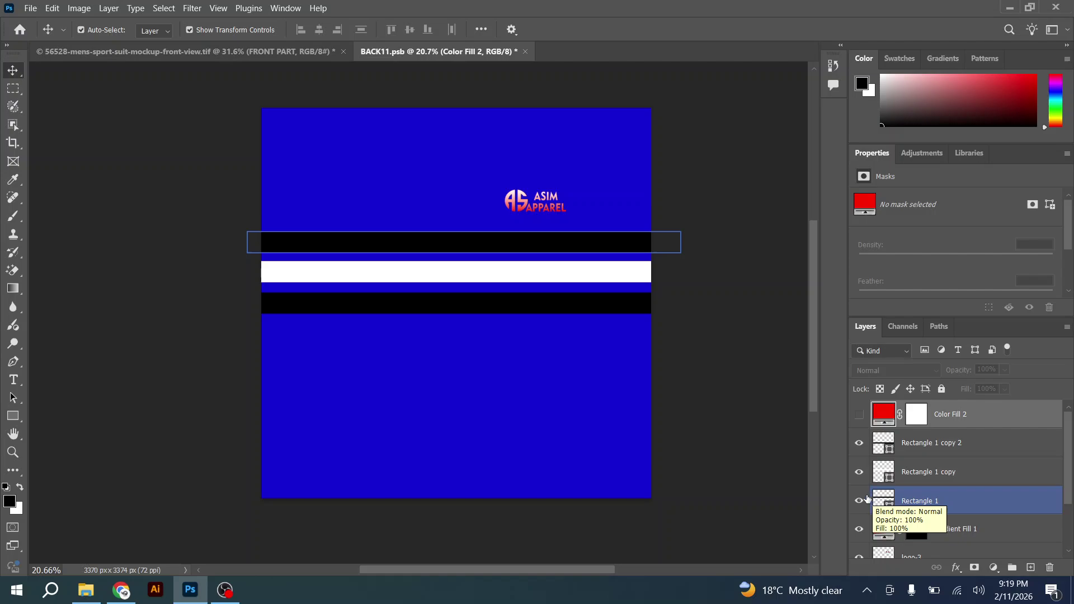
pyautogui.click(857, 472)
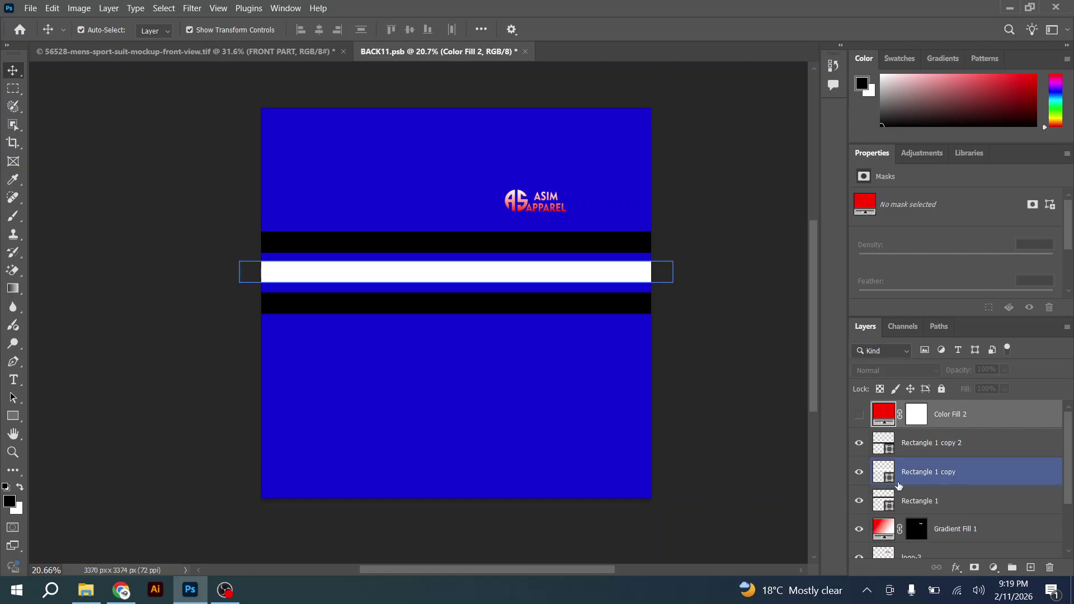
pyautogui.keyDown('ctrl'); pyautogui.click(857, 471); pyautogui.keyUp('ctrl')
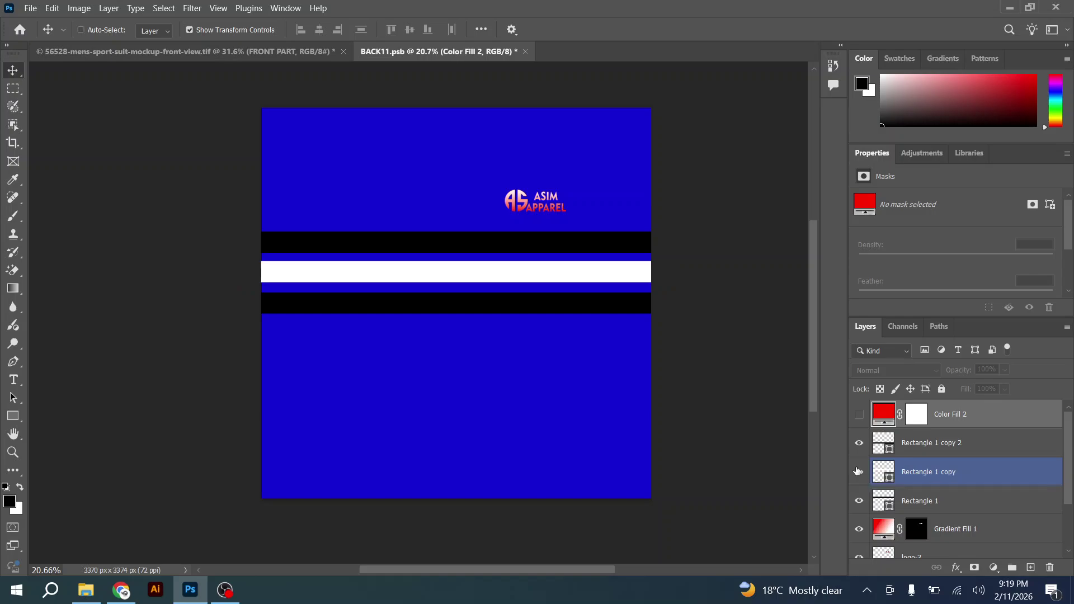
# Save BACK11.psb and compare its artwork with the hoodie front in the mockup document.
pyautogui.hotkey('ctrl', 's')
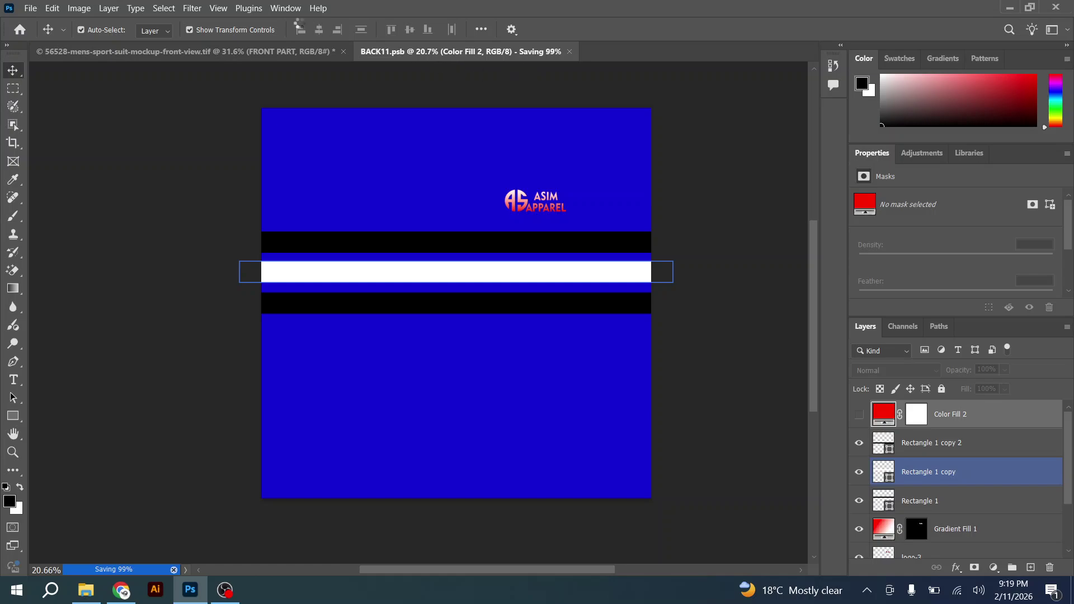
pyautogui.click(274, 54)
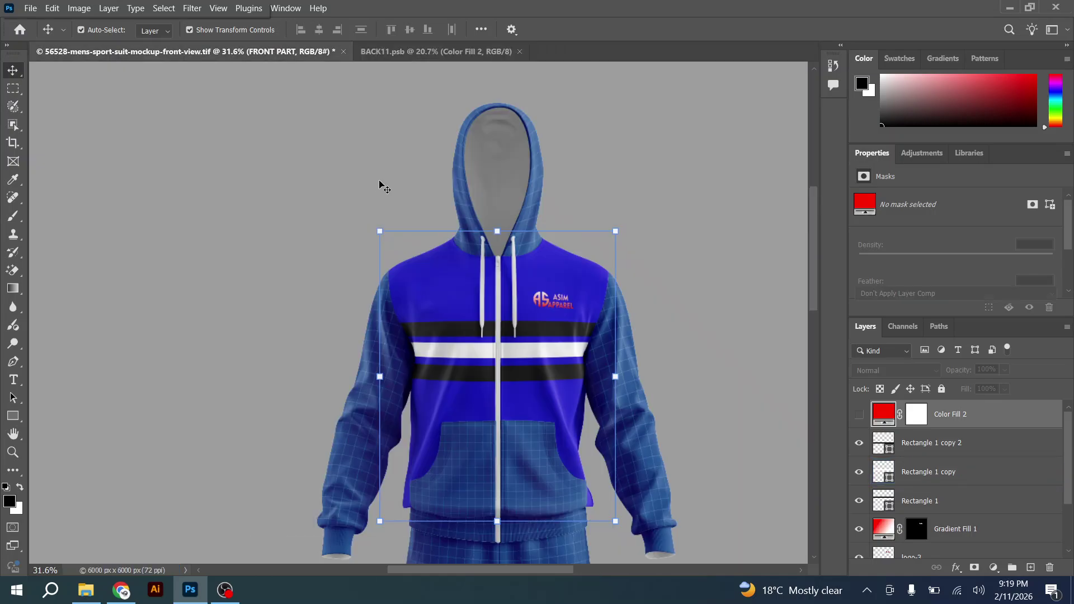
pyautogui.scroll(-2, 386, 186)
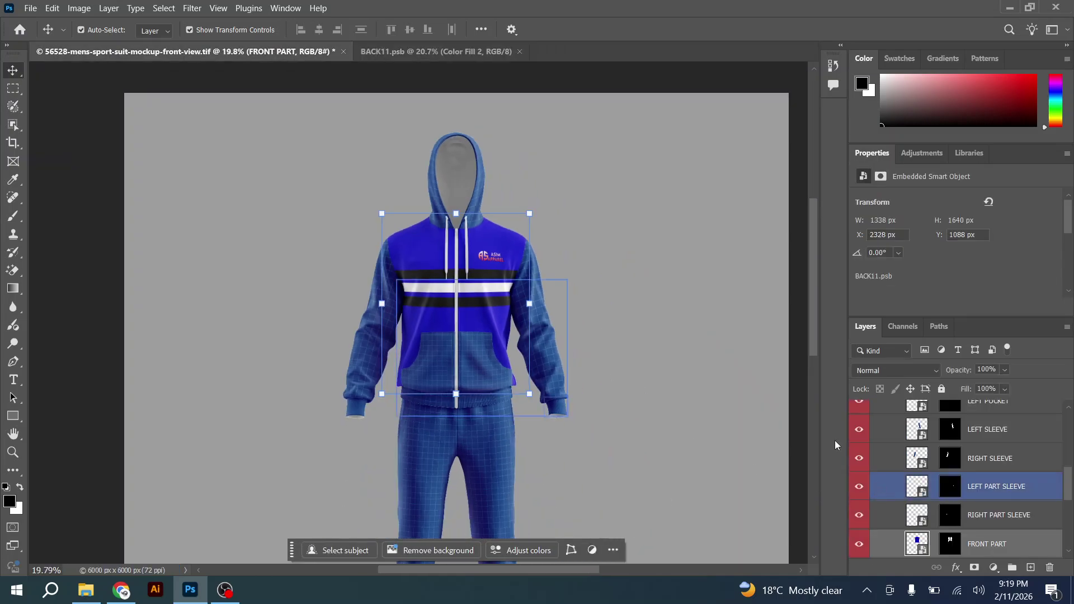
pyautogui.scroll(3, 460, 292)
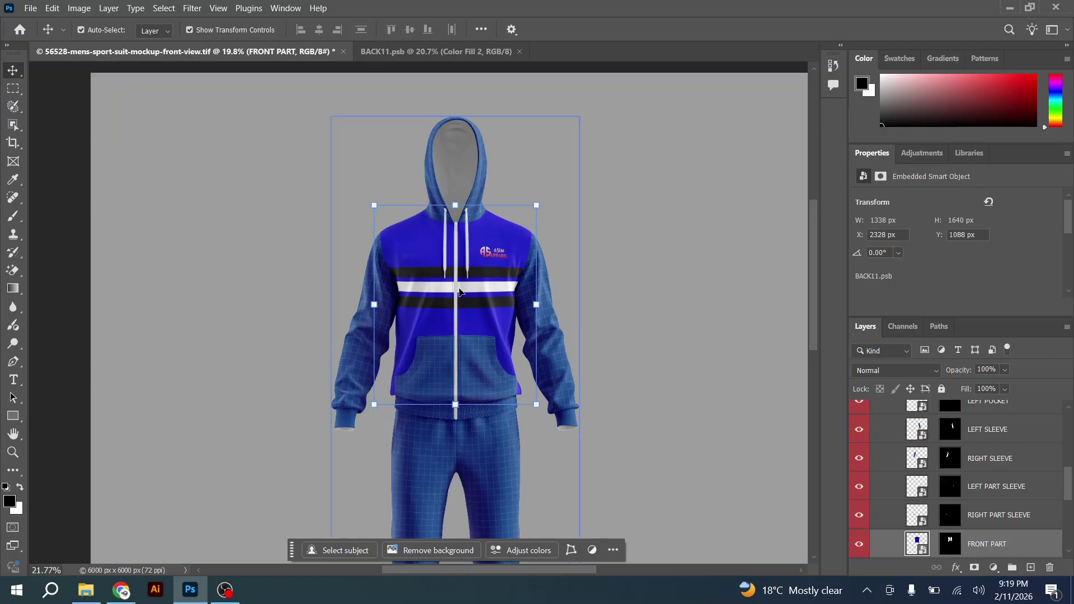
pyautogui.scroll(-2, 460, 292)
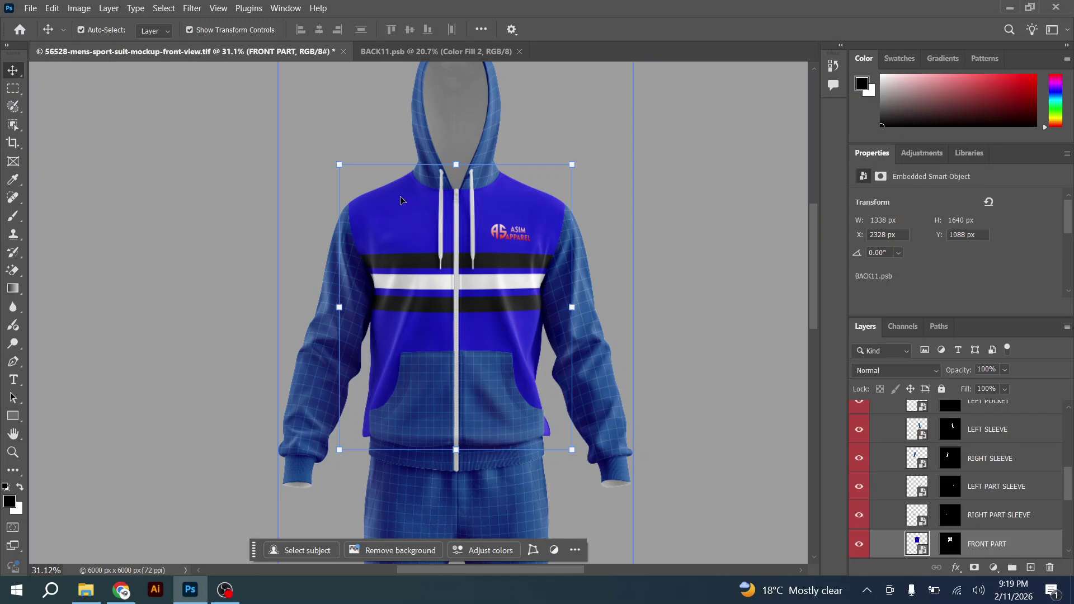
pyautogui.click(437, 58)
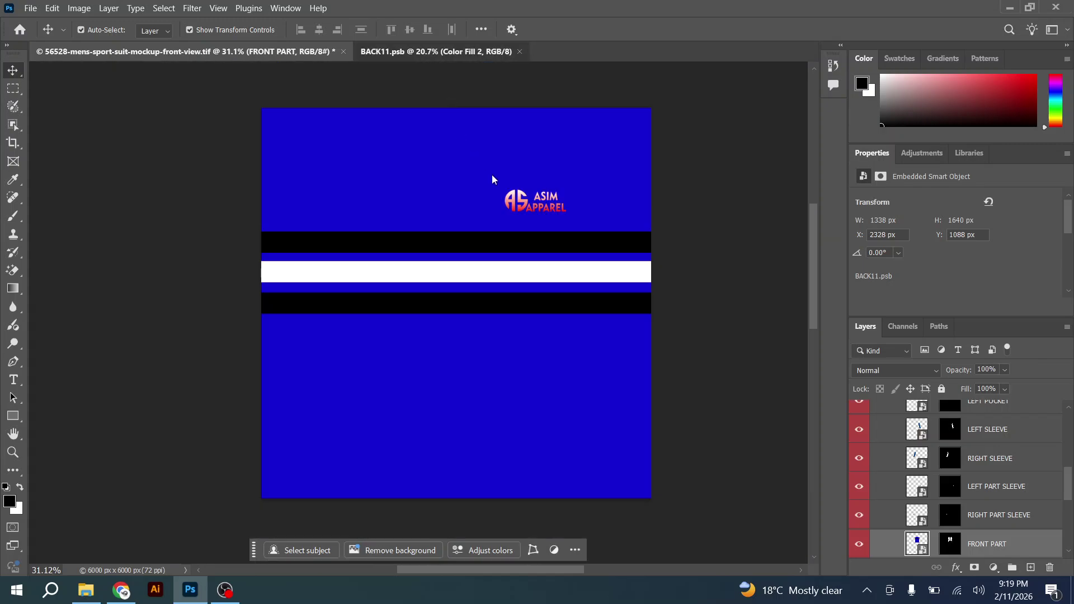
# Check the hex code of the blue Color Fill 1 layer in BACK11.psb and keep its colour.
pyautogui.scroll(-2, 898, 497)
pyautogui.click(895, 493)
pyautogui.click(884, 517)
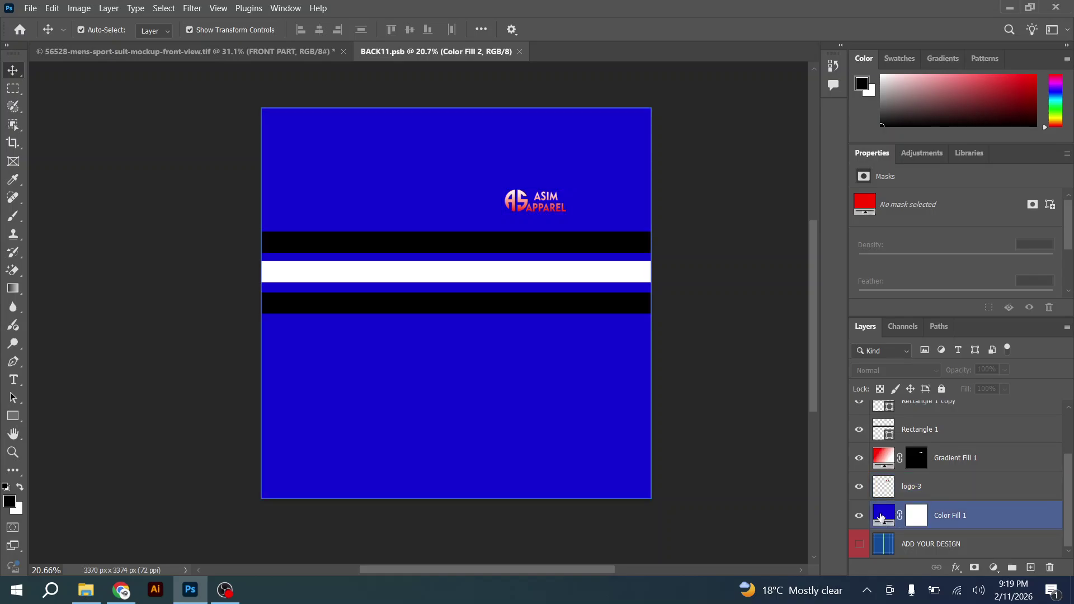
pyautogui.doubleClick(884, 518)
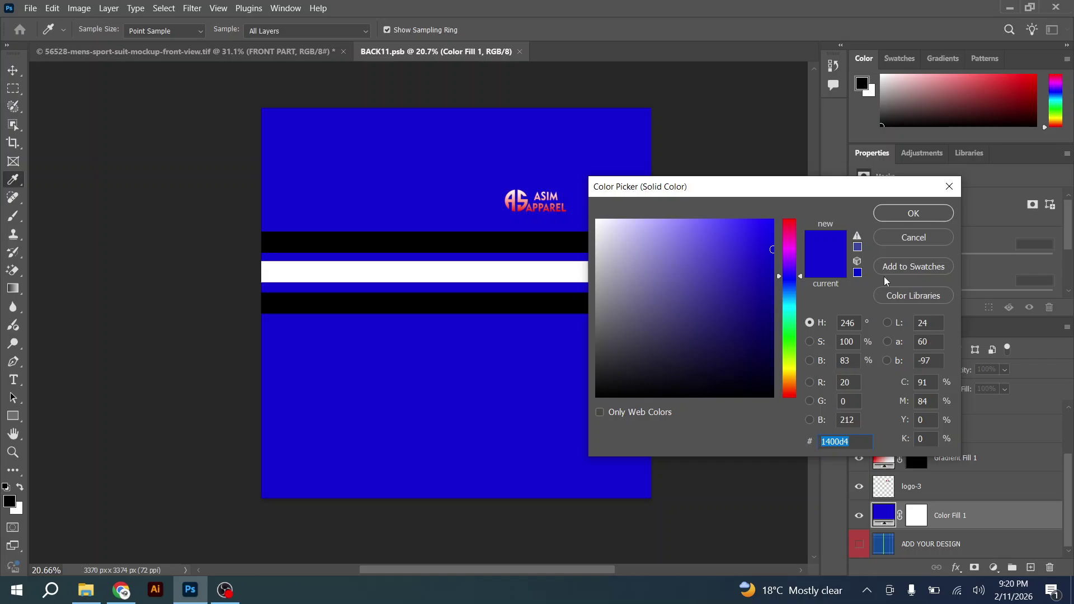
pyautogui.click(885, 222)
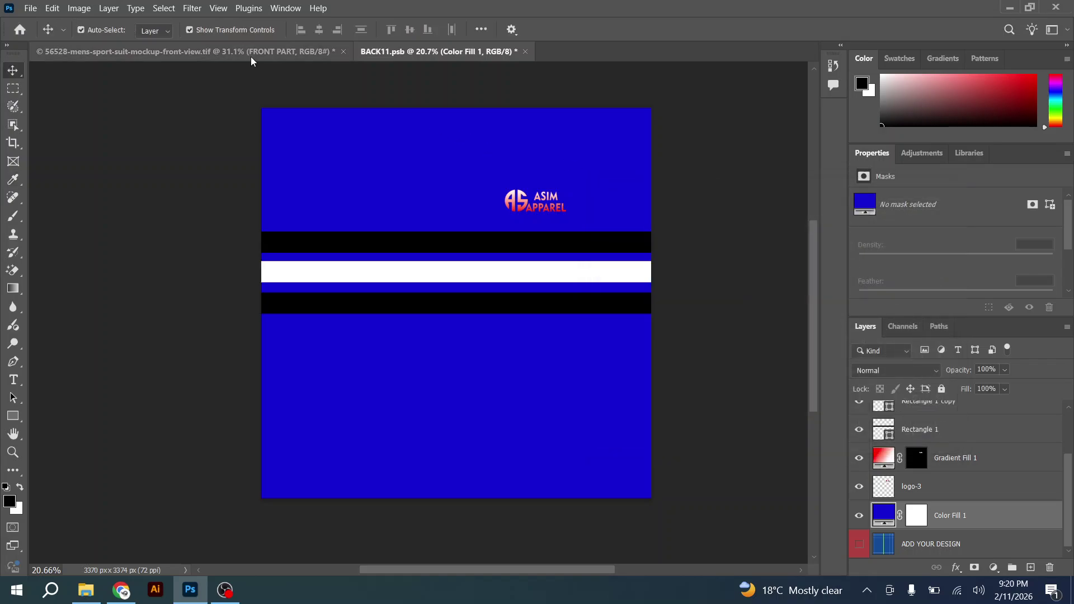
# Return to the mockup document and toggle the BOTTOM PART layer's visibility to identify the area it covers.
pyautogui.click(252, 56)
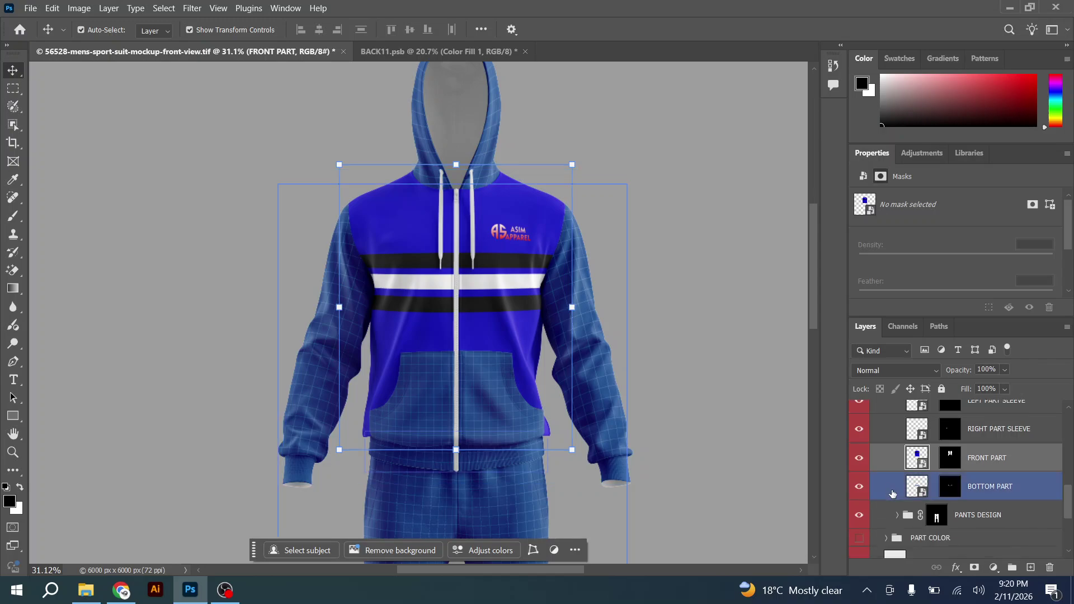
pyautogui.click(857, 490)
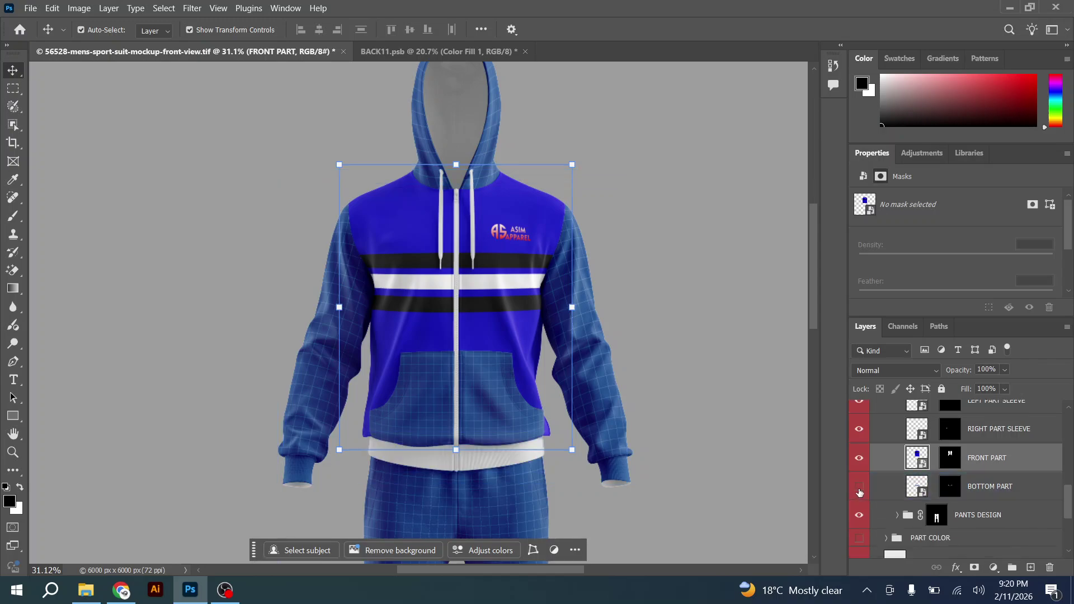
pyautogui.click(858, 491)
# Add a black #000000 solid color fill layer in the BOTTOM PART smart object, save it and check the mockup.
pyautogui.doubleClick(918, 490)
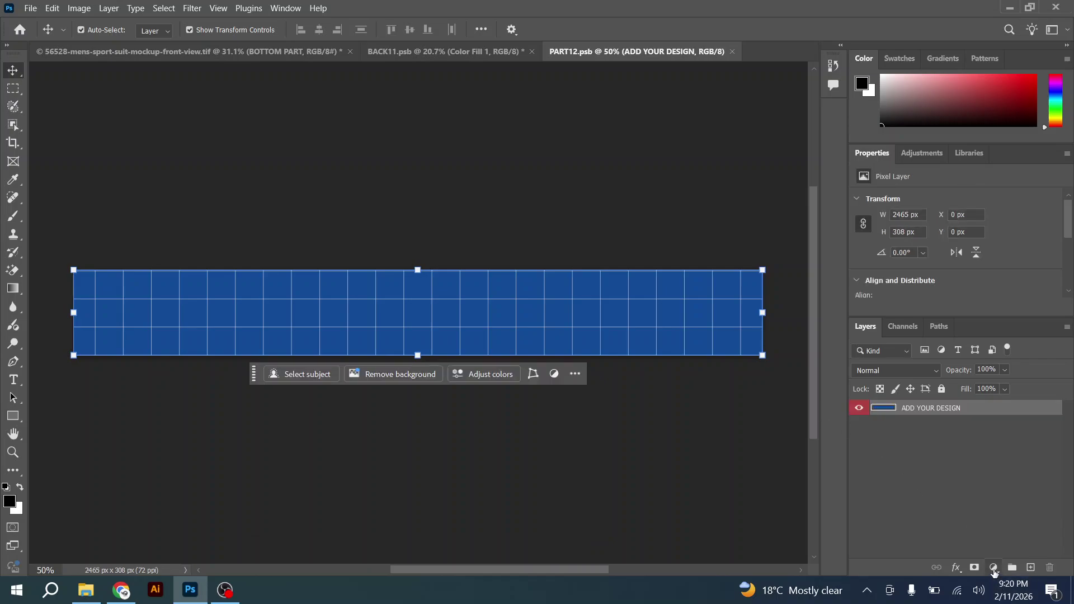
pyautogui.click(996, 567)
pyautogui.click(989, 324)
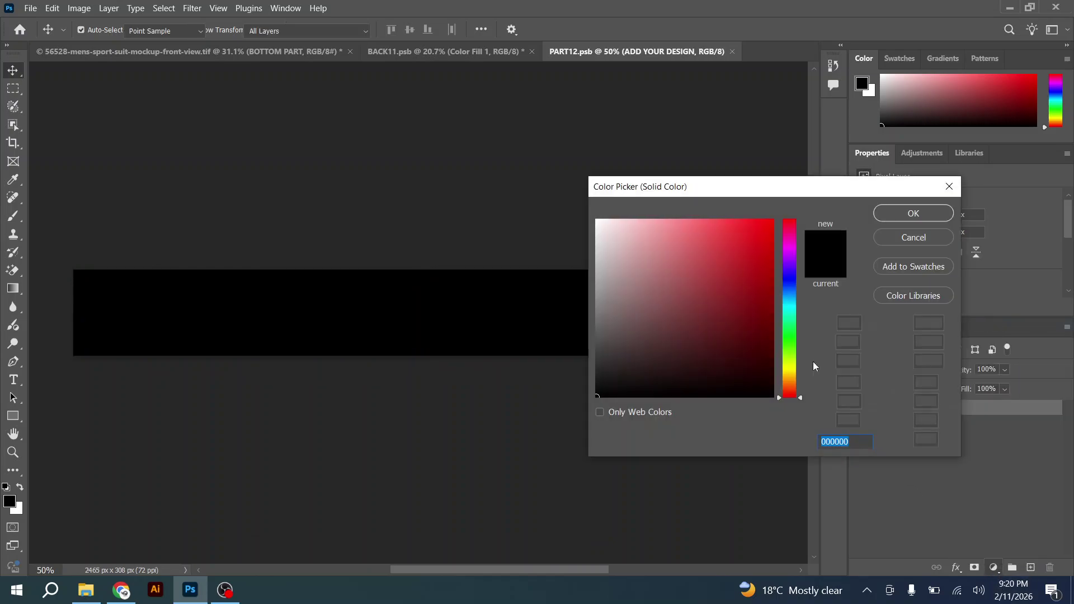
pyautogui.click(907, 215)
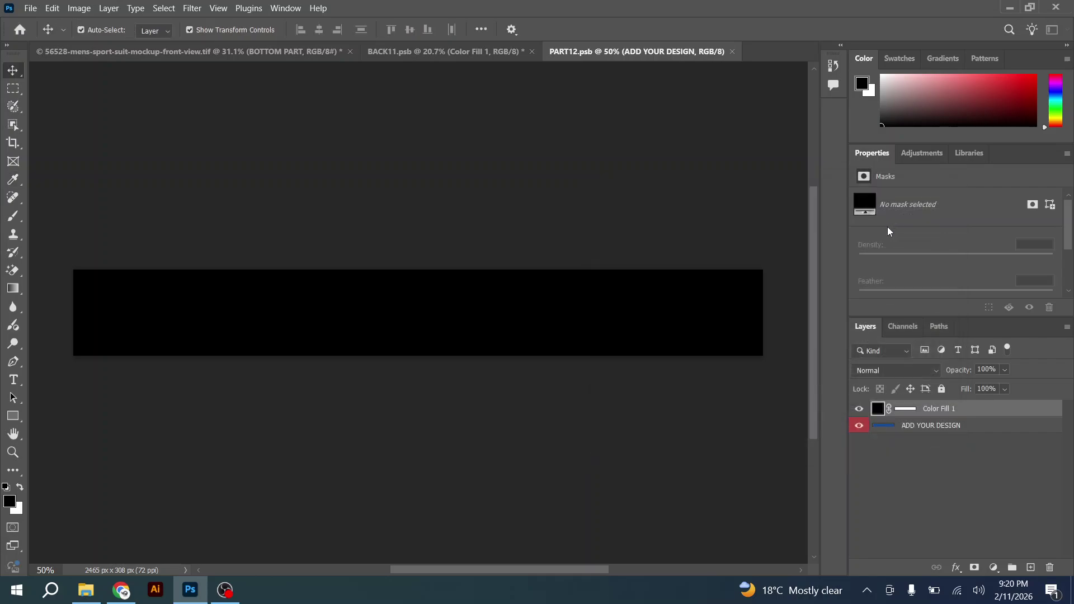
pyautogui.hotkey('ctrl', 's')
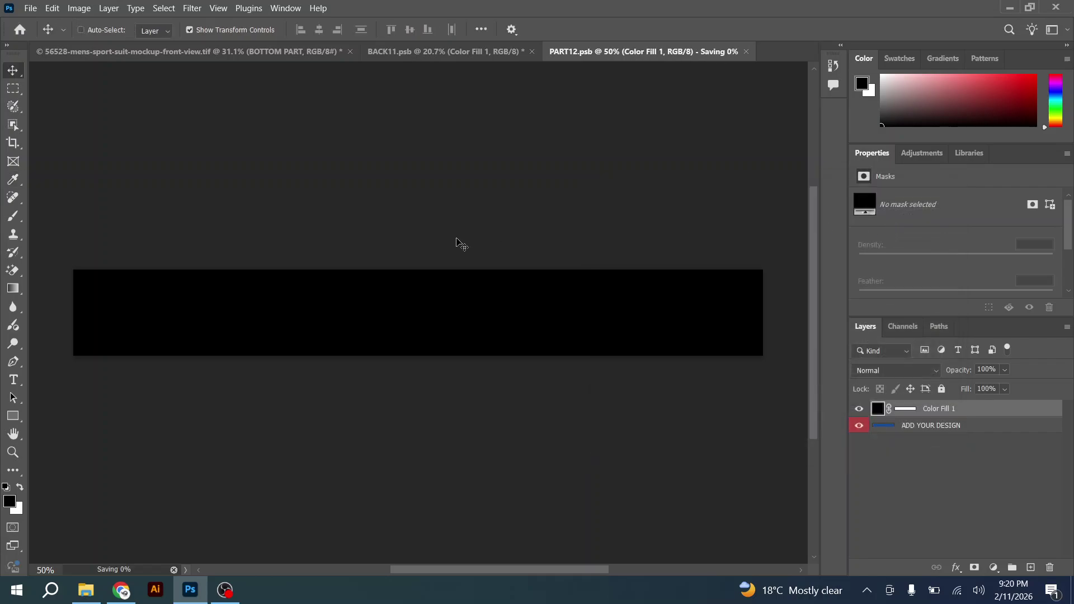
pyautogui.click(287, 52)
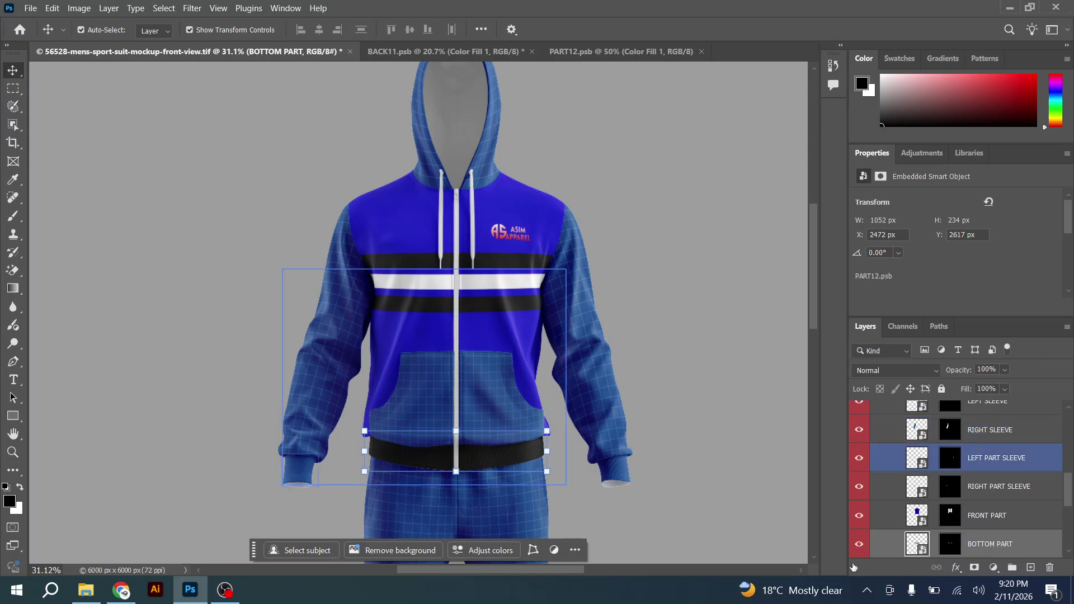
pyautogui.moveTo(788, 590)
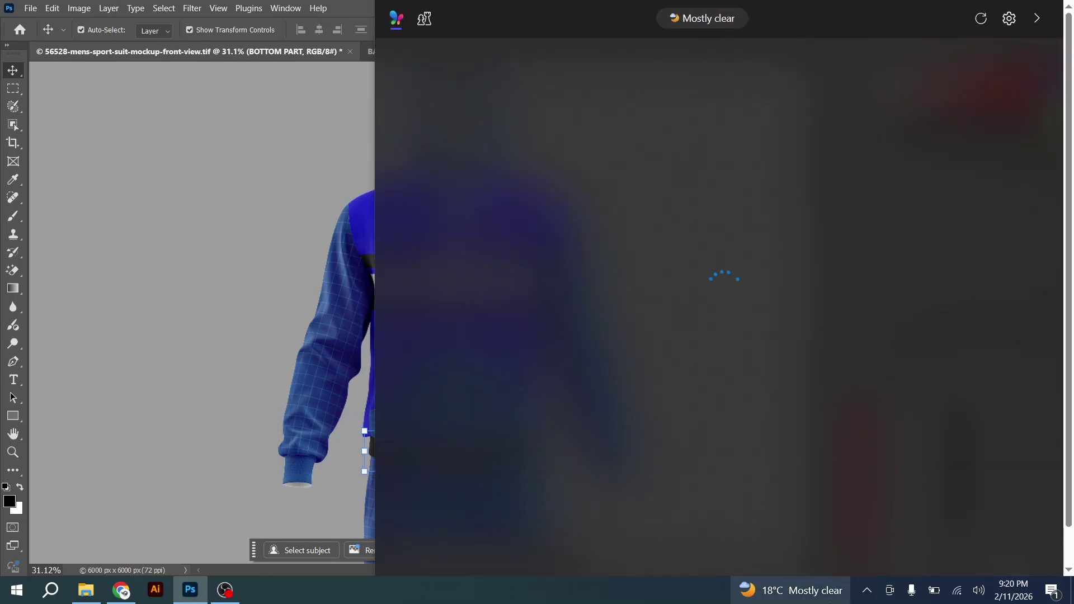
pyautogui.click(143, 208)
pyautogui.click(938, 448)
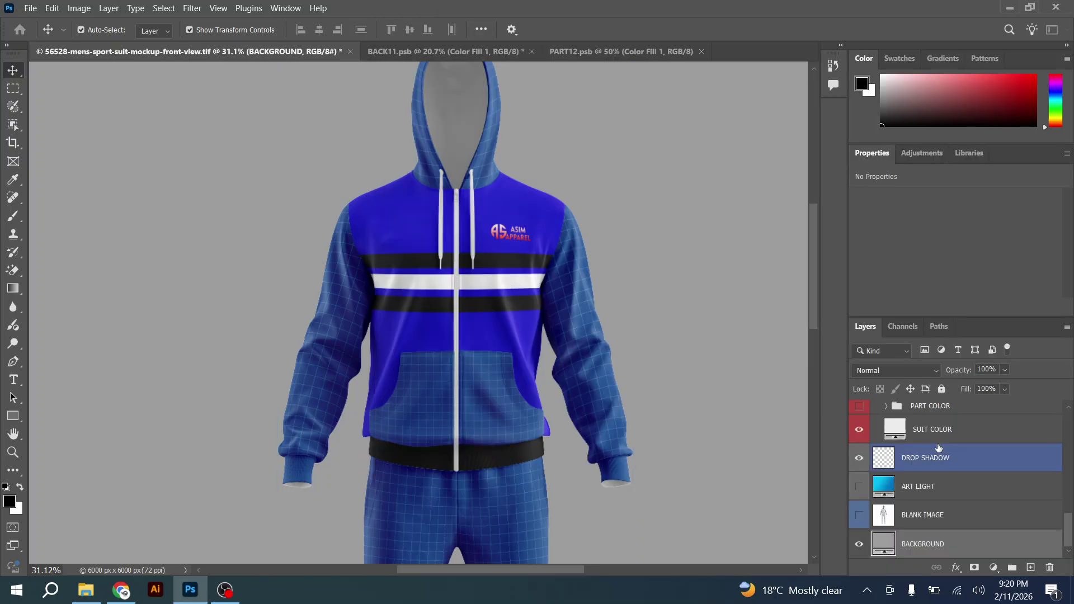
# Find the RIGHT PART SLEEVE layer and toggle its visibility to identify the cuff it controls.
pyautogui.scroll(2, 906, 454)
pyautogui.click(907, 450)
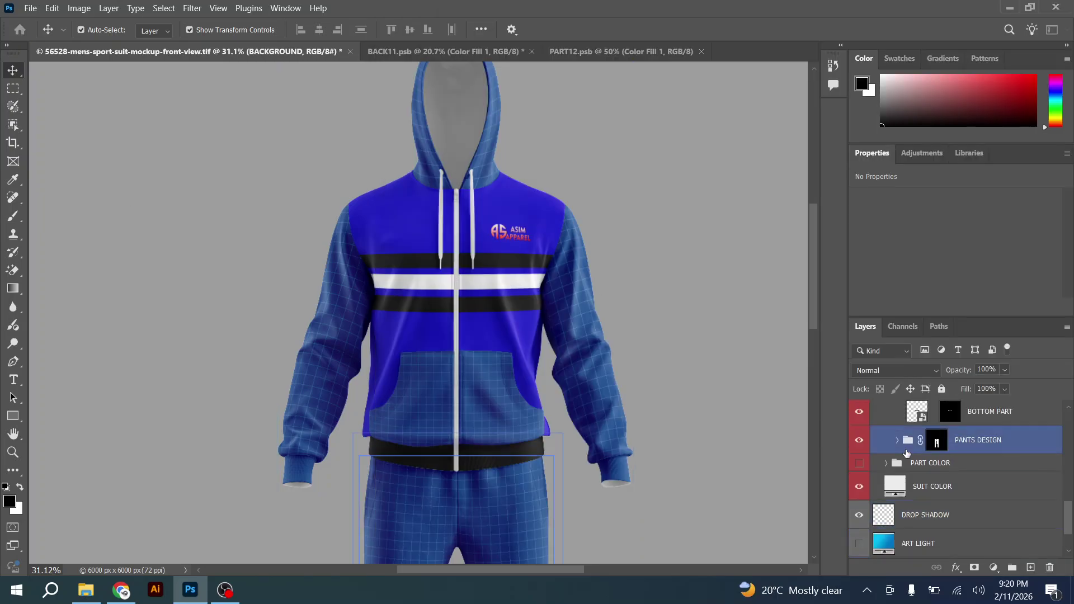
pyautogui.scroll(2, 906, 452)
pyautogui.click(907, 453)
pyautogui.scroll(1, 906, 452)
pyautogui.click(906, 453)
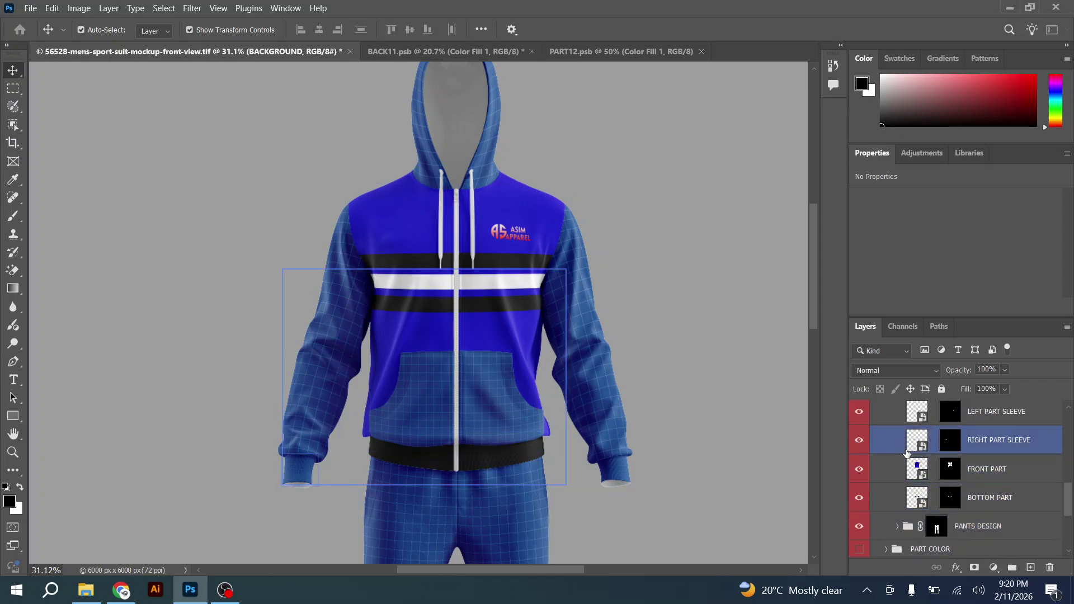
pyautogui.click(915, 469)
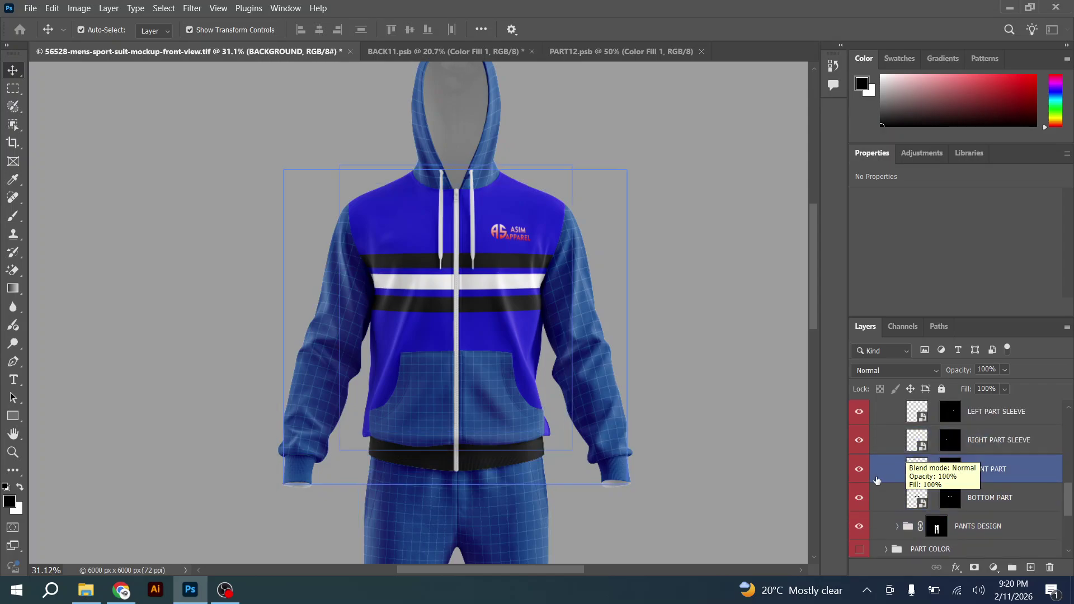
pyautogui.click(865, 439)
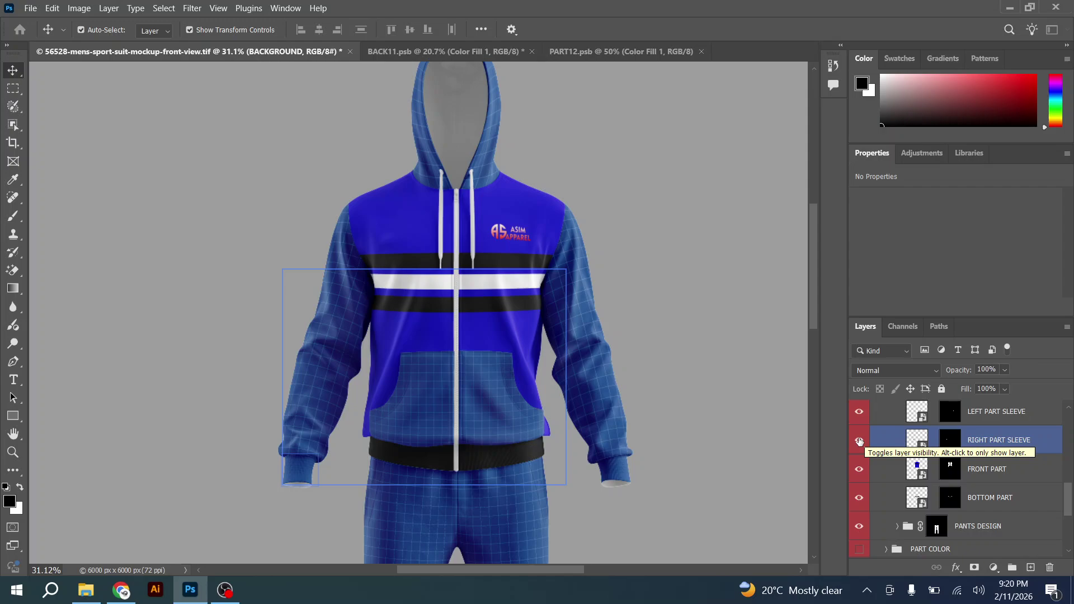
pyautogui.click(859, 441)
pyautogui.click(859, 441)
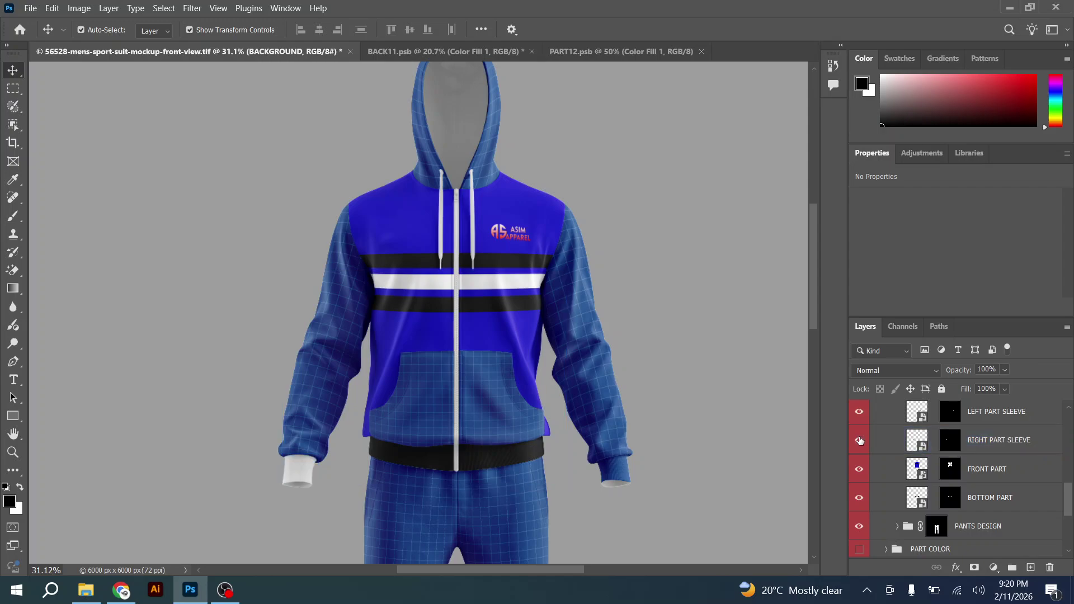
# Add a black #000000 solid color fill layer in the RIGHT PART SLEEVE smart object, then save and close it.
pyautogui.doubleClick(917, 438)
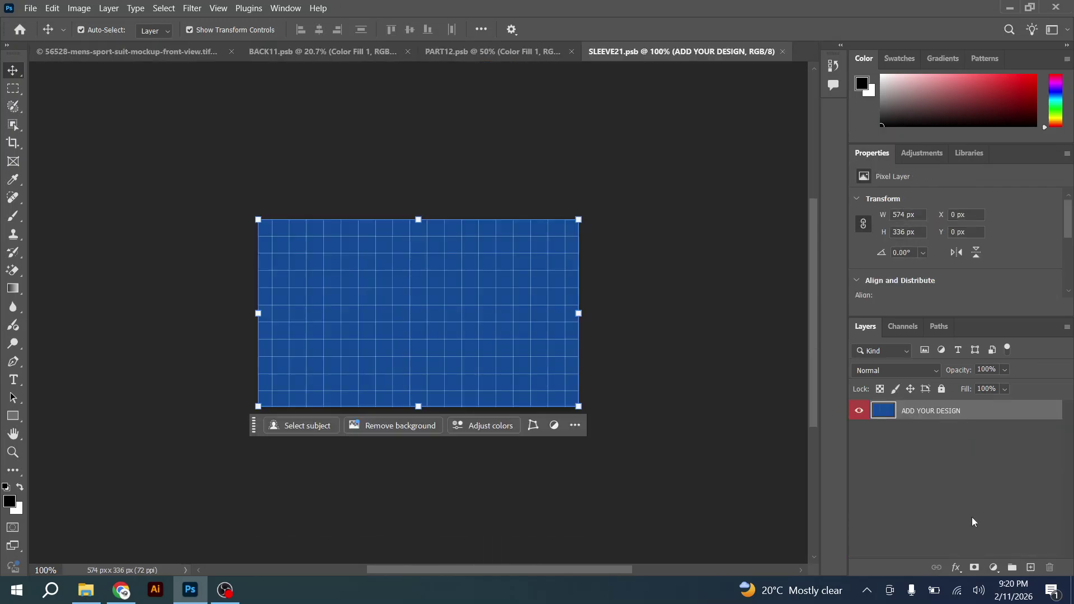
pyautogui.click(994, 567)
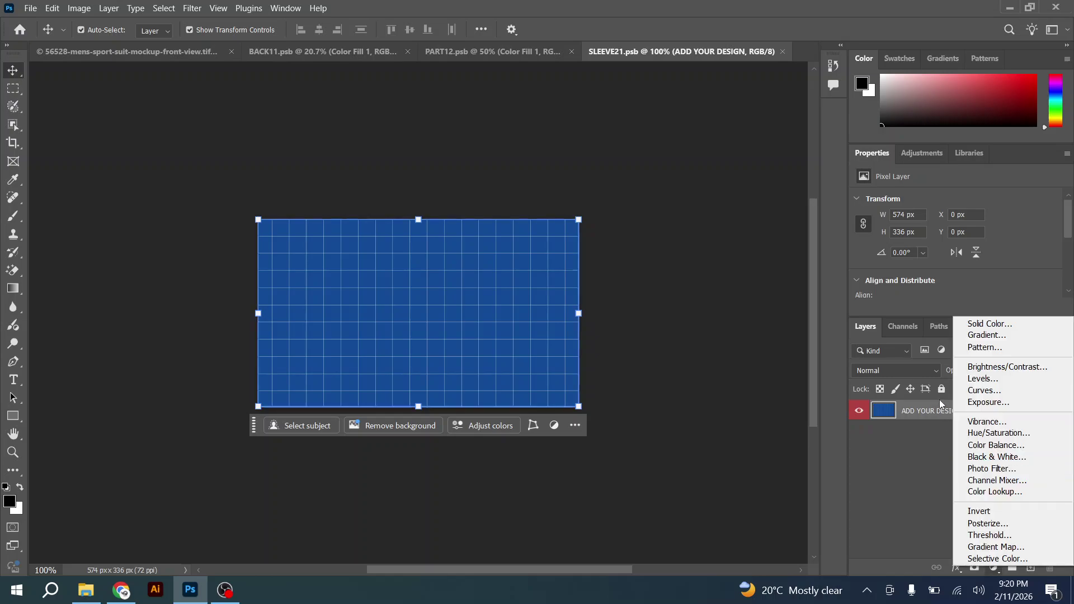
pyautogui.click(984, 324)
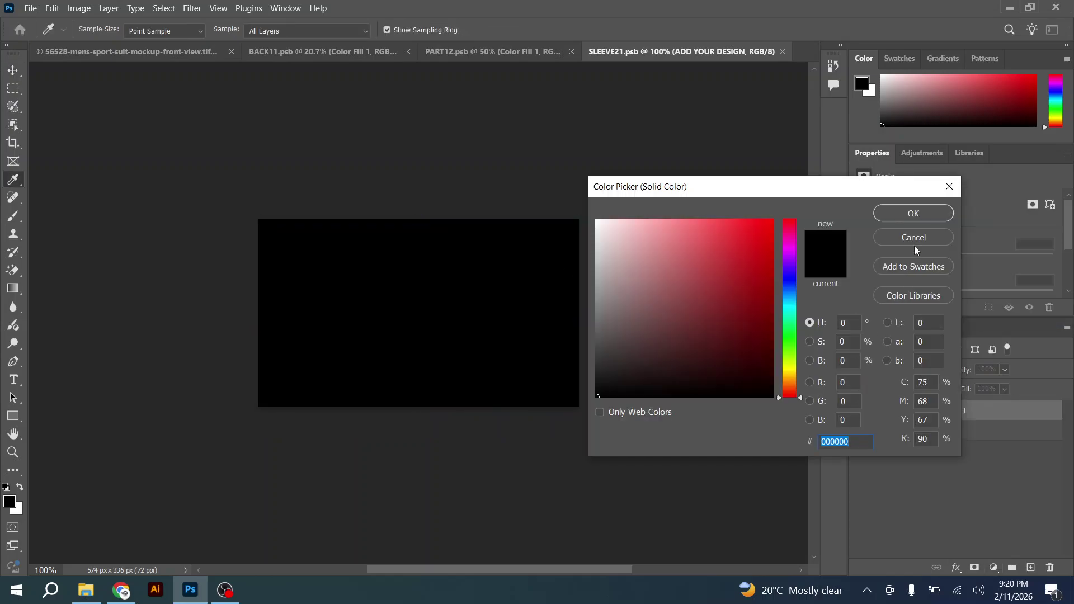
pyautogui.click(921, 213)
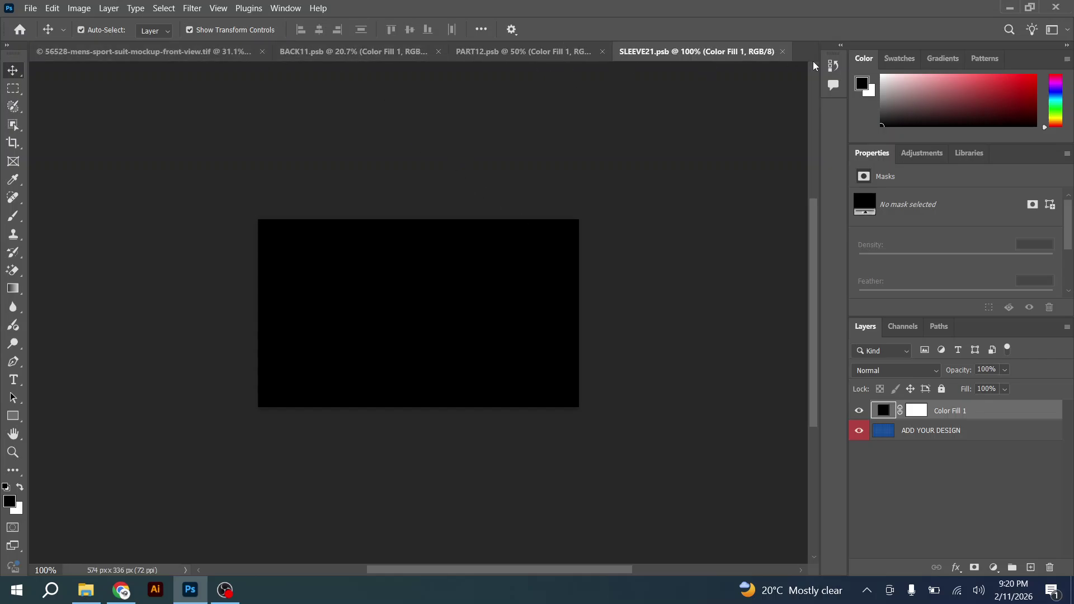
pyautogui.click(782, 51)
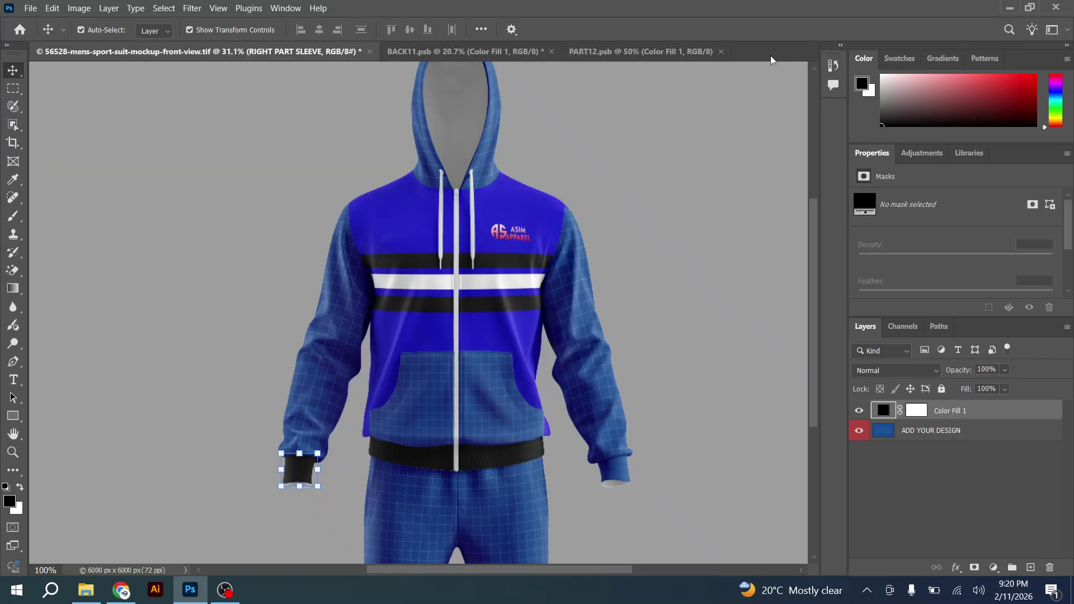
# Close PART12.psb and BACK11.psb, saving the changes to BACK11.psb.
pyautogui.click(719, 52)
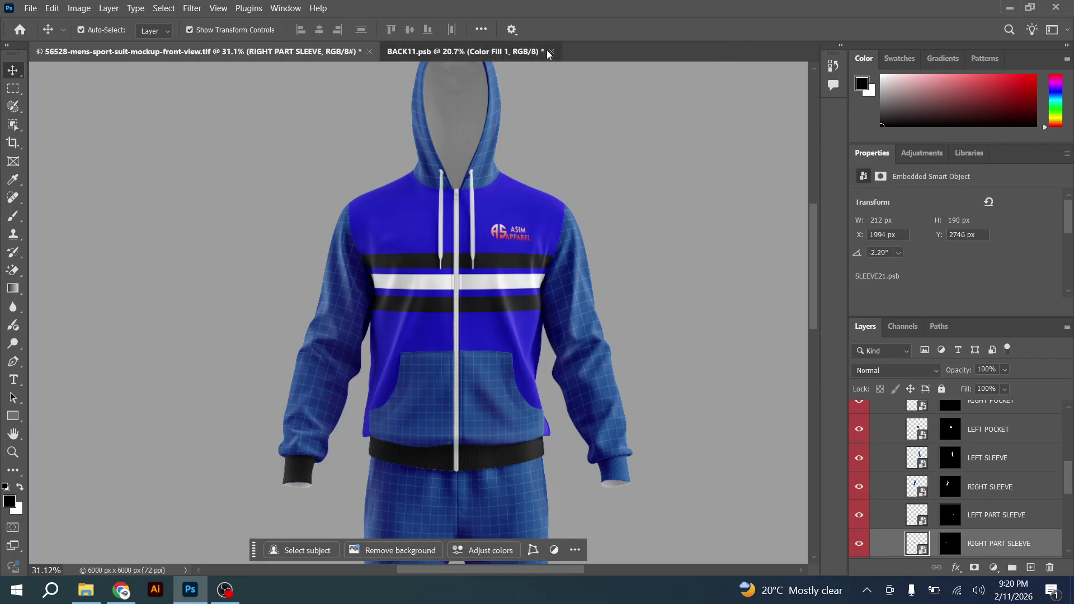
pyautogui.click(551, 51)
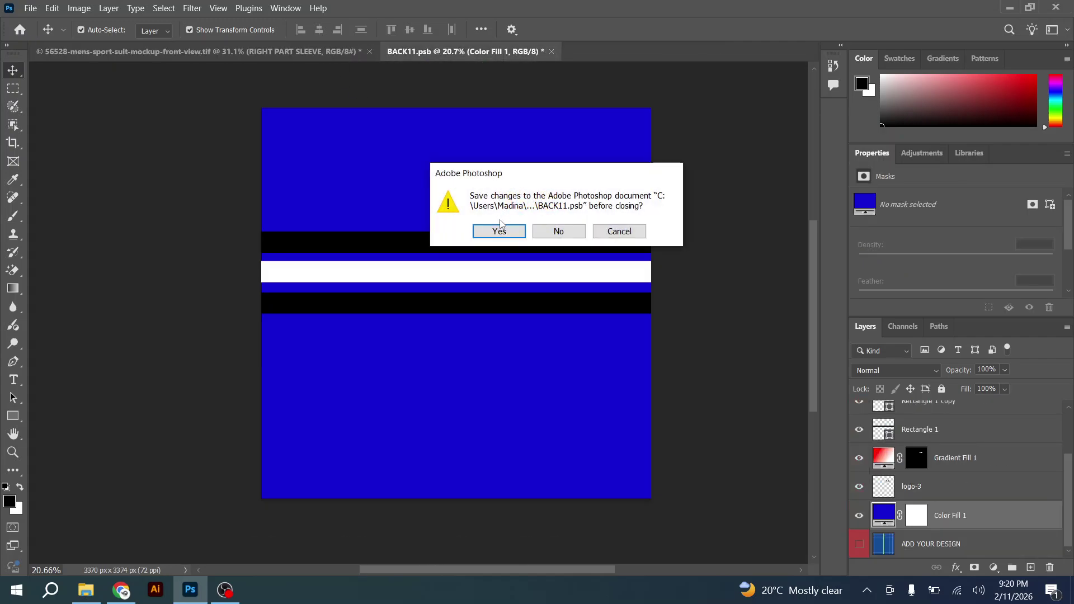
pyautogui.click(498, 230)
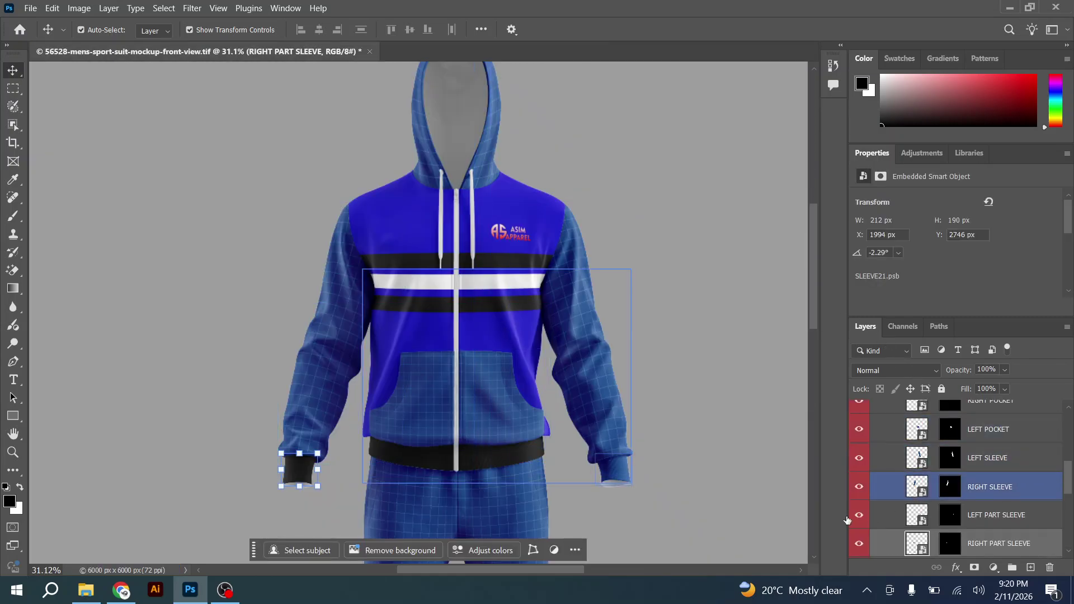
# Add a black #000000 solid color fill layer in the LEFT PART SLEEVE smart object, save it and check the mockup.
pyautogui.click(864, 516)
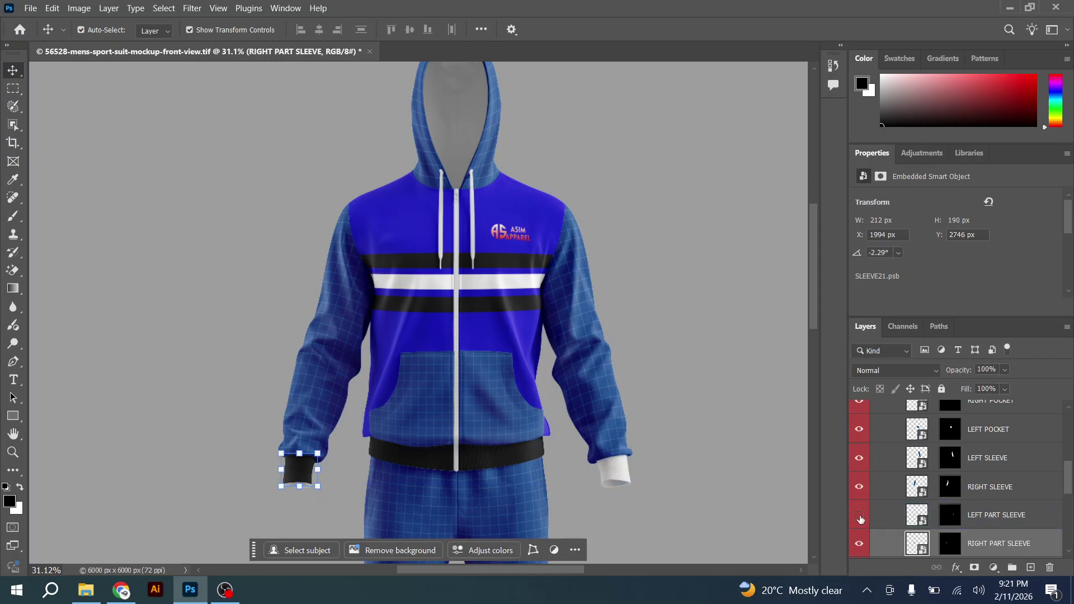
pyautogui.doubleClick(918, 515)
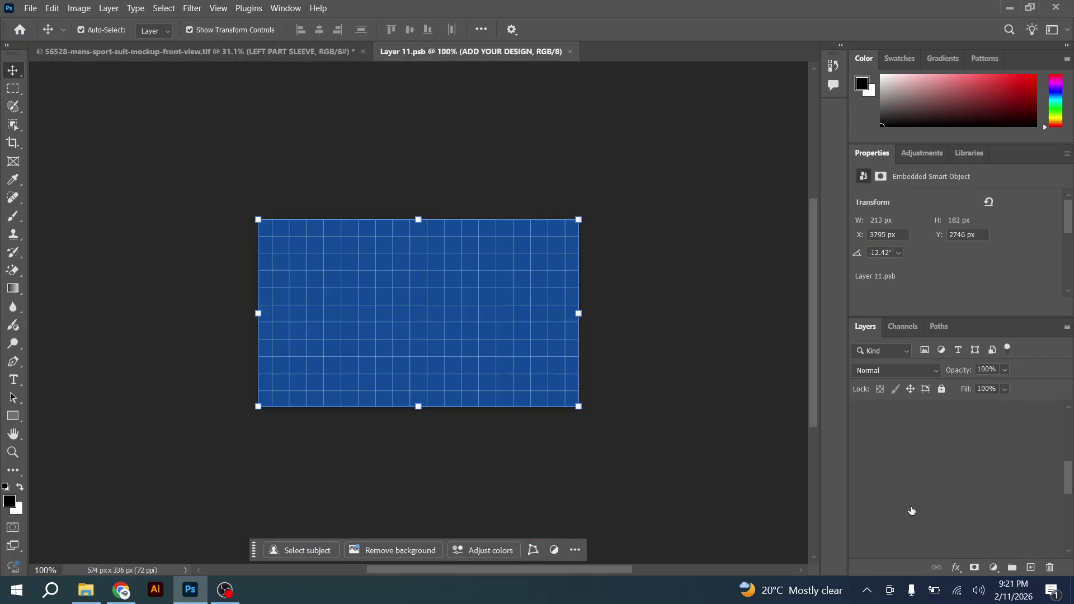
pyautogui.click(993, 567)
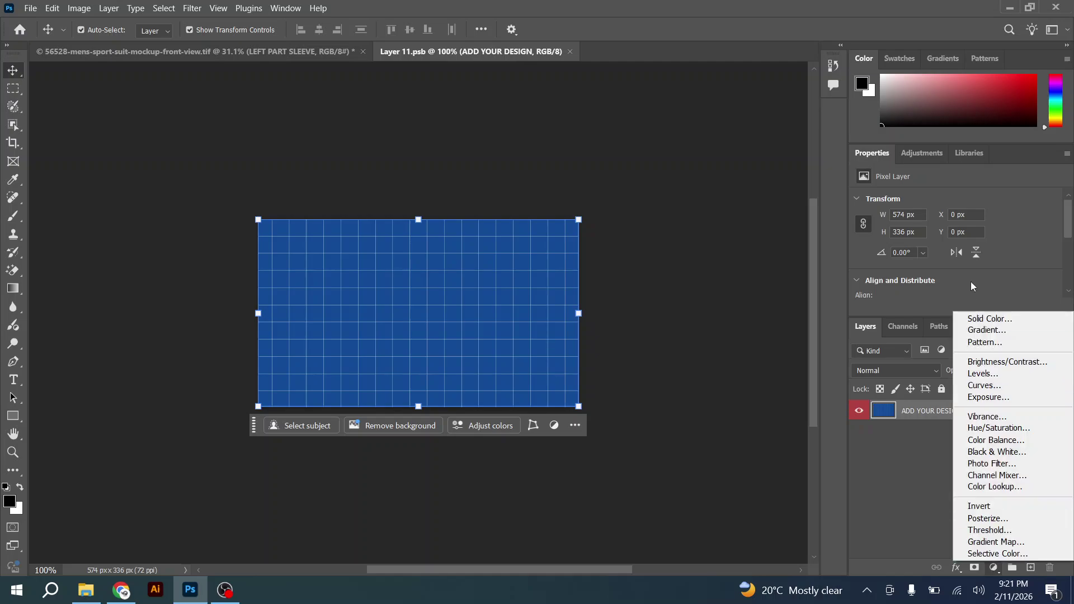
pyautogui.click(983, 316)
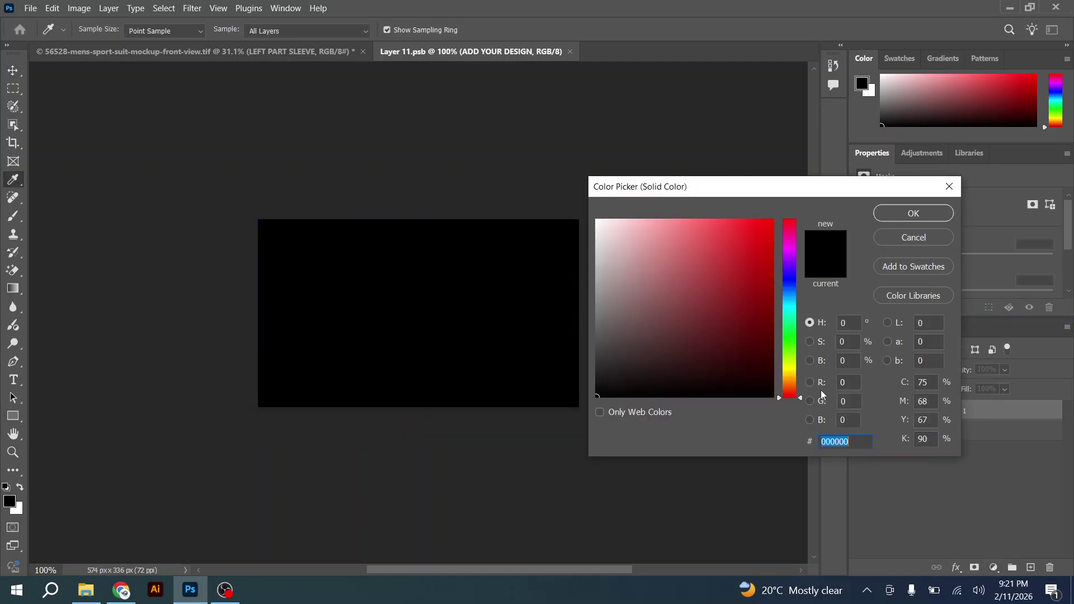
pyautogui.click(898, 214)
pyautogui.hotkey('ctrl', 's')
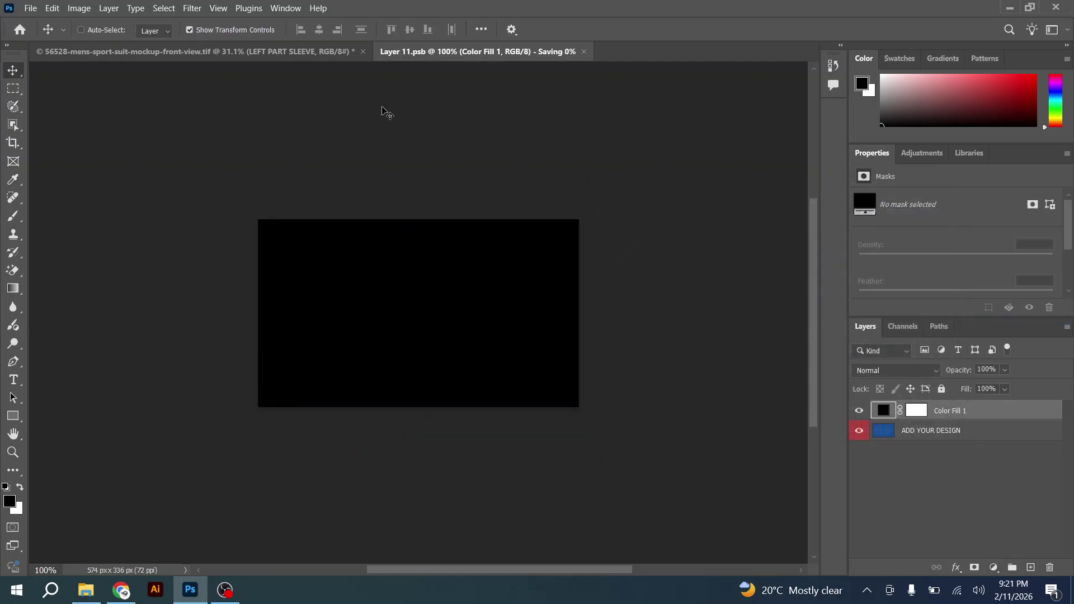
pyautogui.click(319, 56)
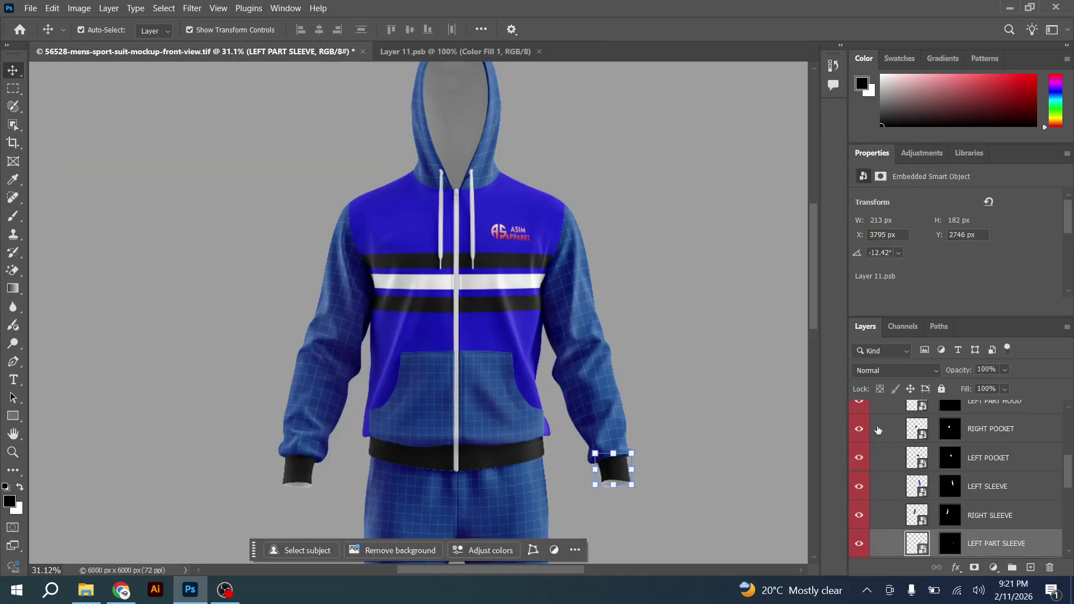
# Add a blue #1400d4 solid color fill layer in the RIGHT SLEEVE smart object.
pyautogui.doubleClick(912, 520)
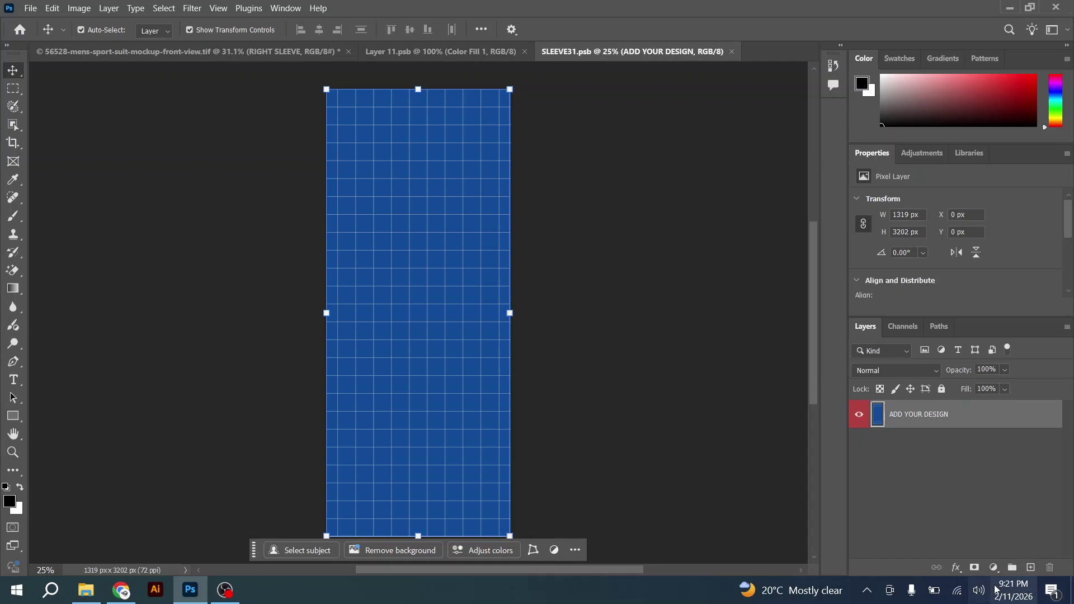
pyautogui.click(993, 566)
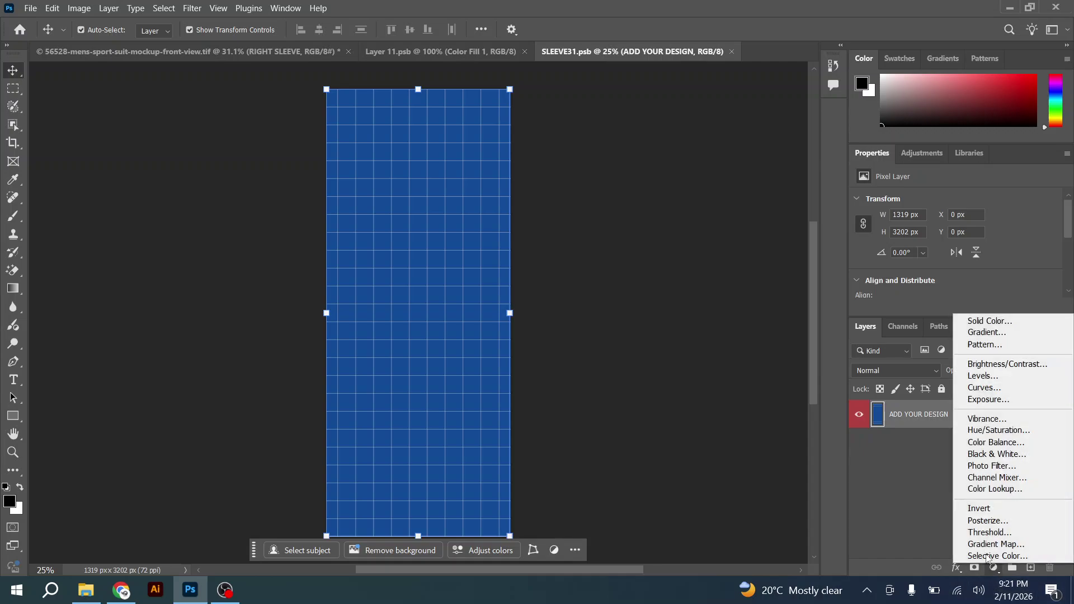
pyautogui.click(991, 321)
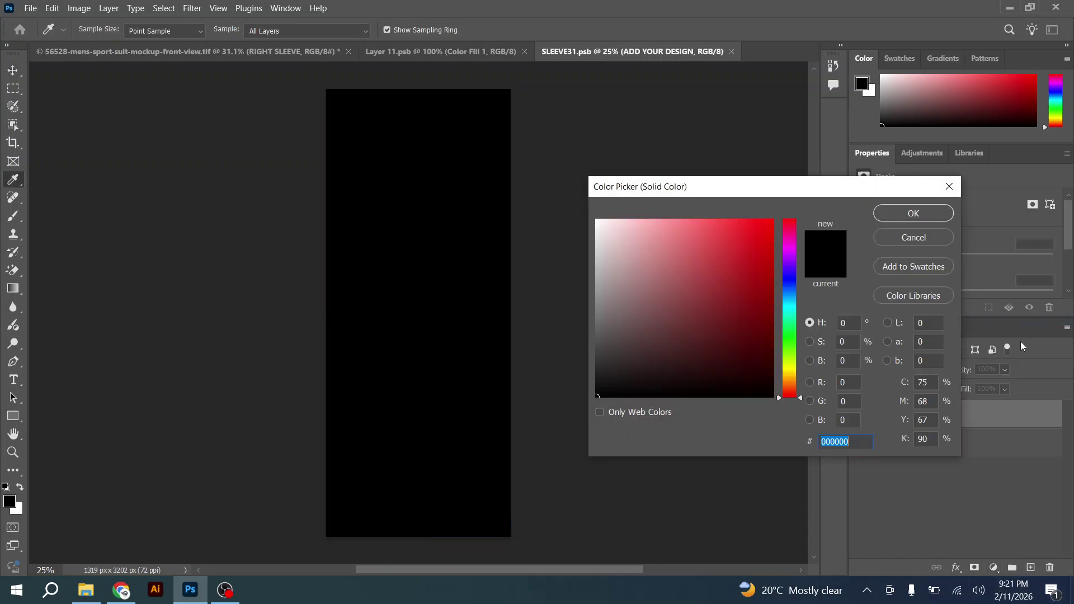
pyautogui.write('1400d4')
pyautogui.click(935, 213)
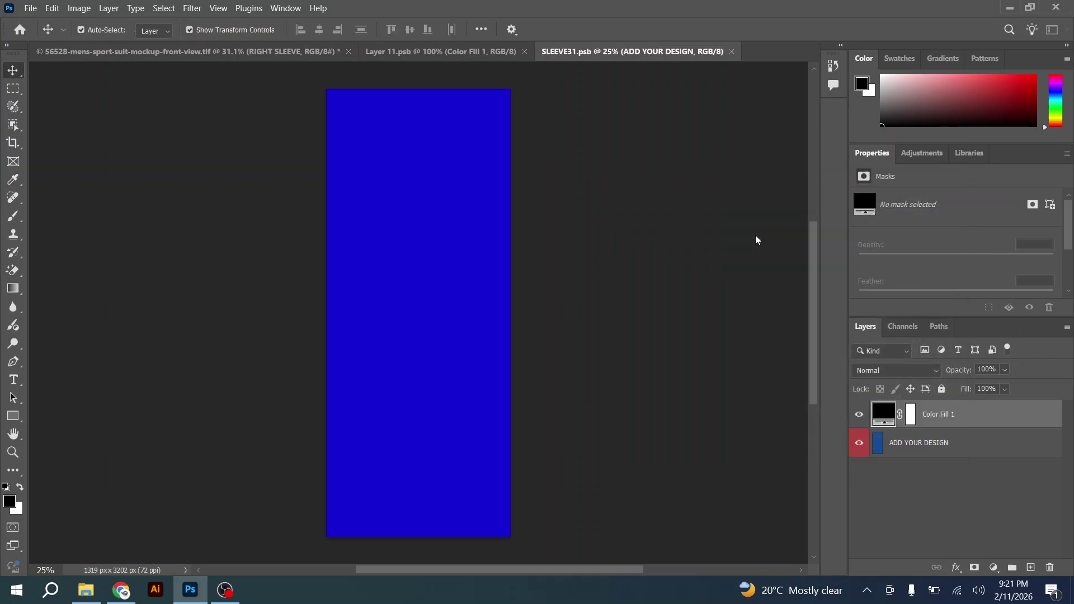
# Save the right sleeve's smart object, then add the same blue solid color fill layer in the LEFT SLEEVE smart object and save it.
pyautogui.hotkey('ctrl', 's')
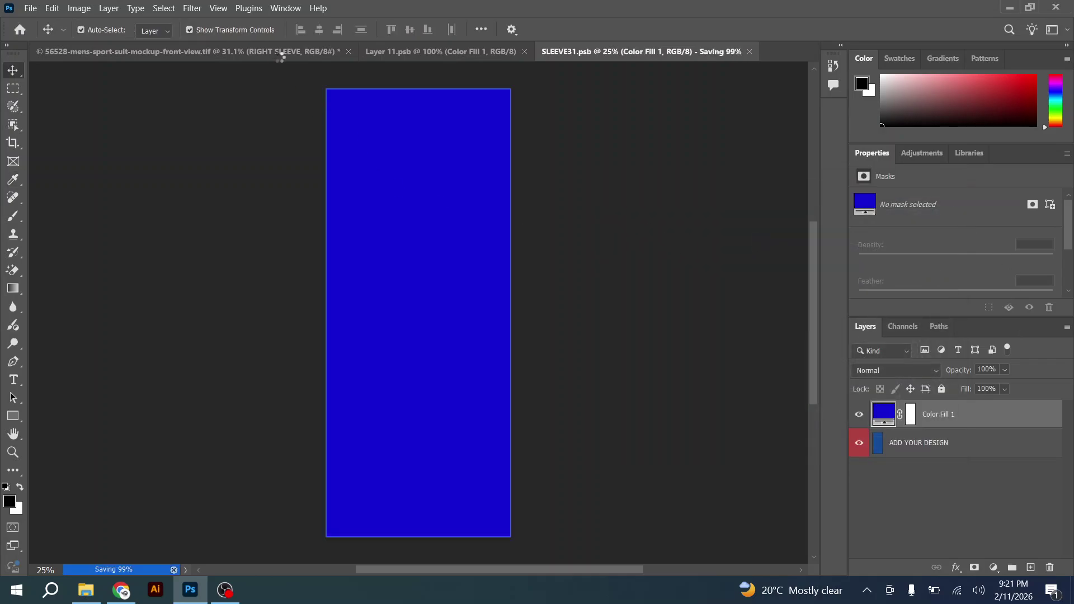
pyautogui.click(284, 49)
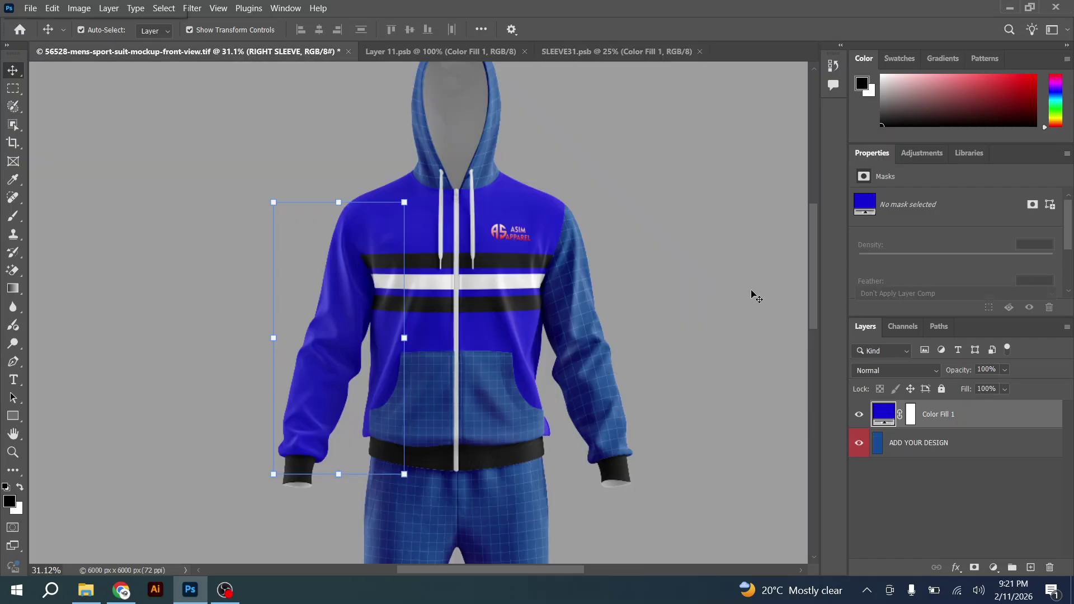
pyautogui.doubleClick(915, 516)
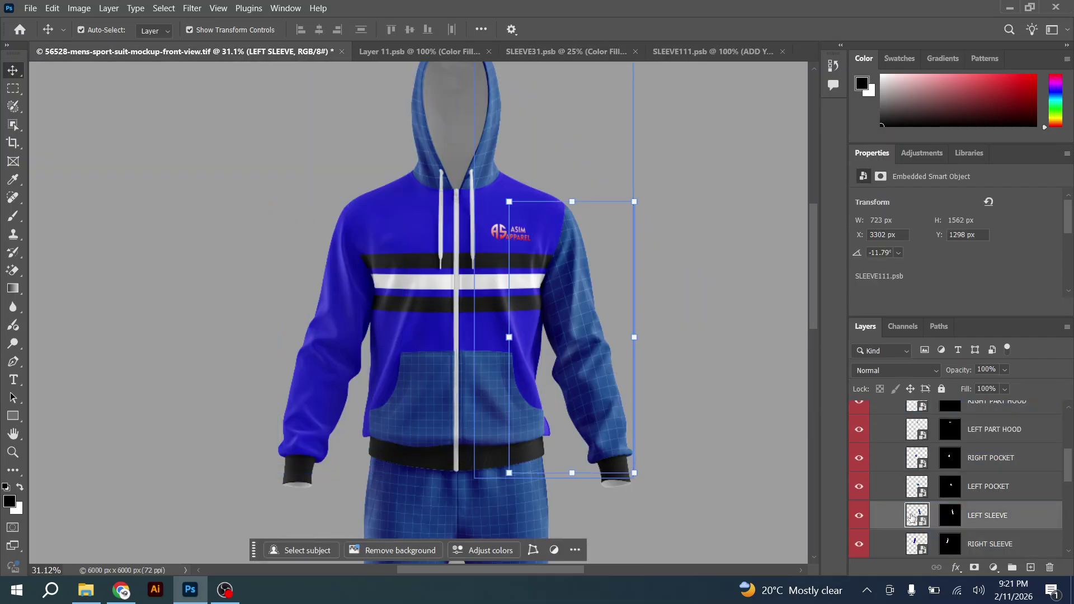
pyautogui.click(993, 568)
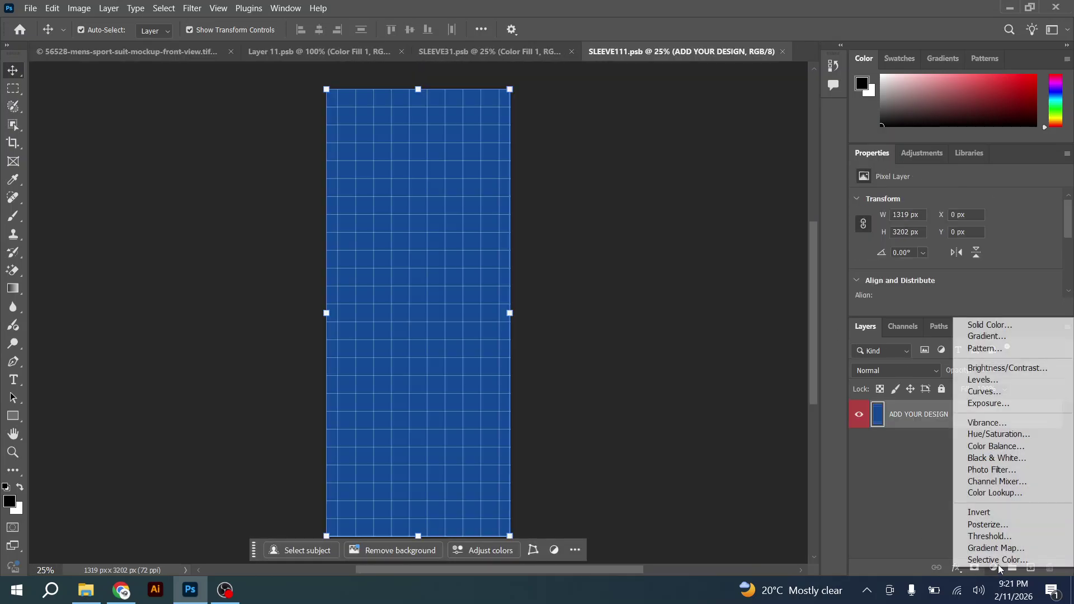
pyautogui.click(990, 325)
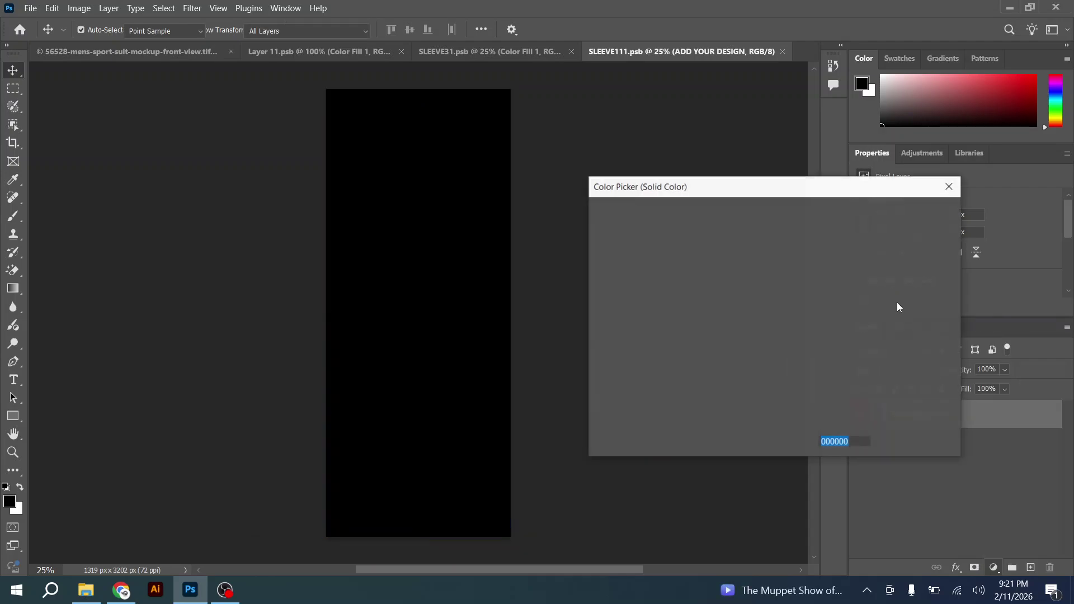
pyautogui.click(773, 251)
pyautogui.click(909, 215)
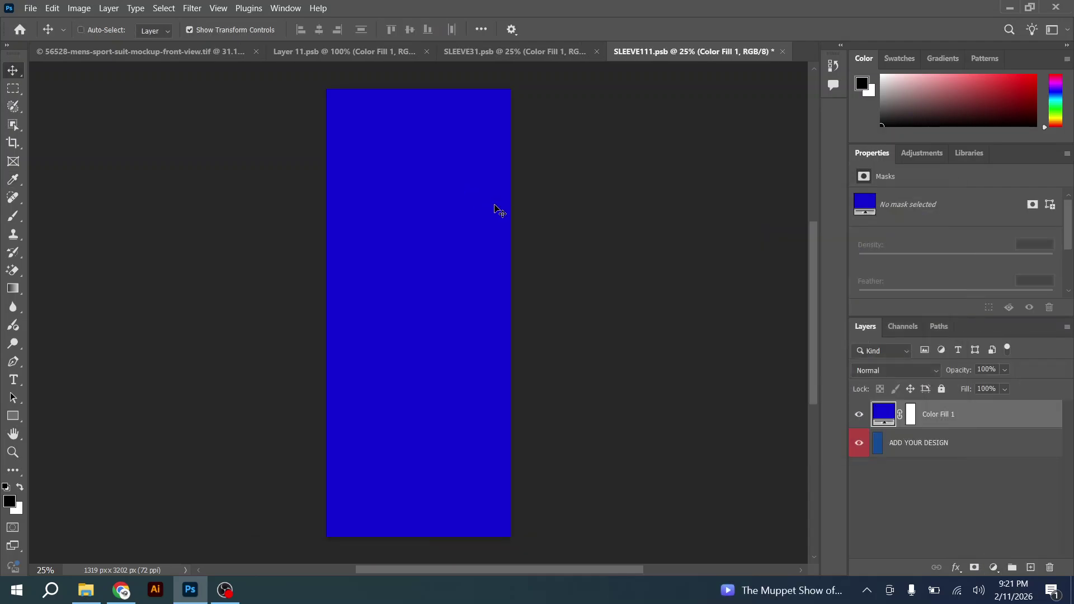
pyautogui.hotkey('ctrl', 's')
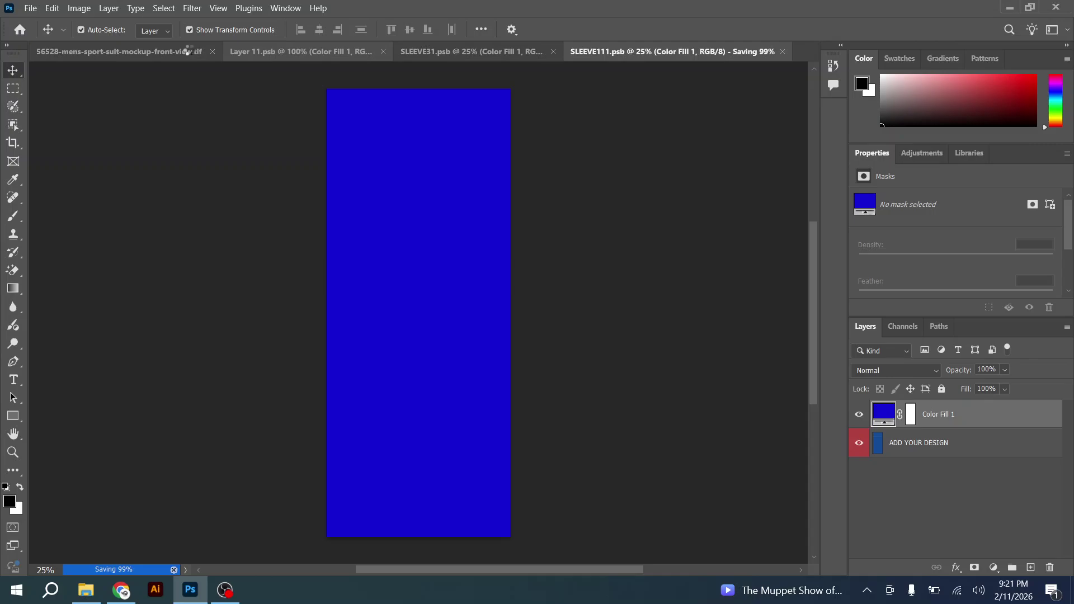
pyautogui.click(188, 51)
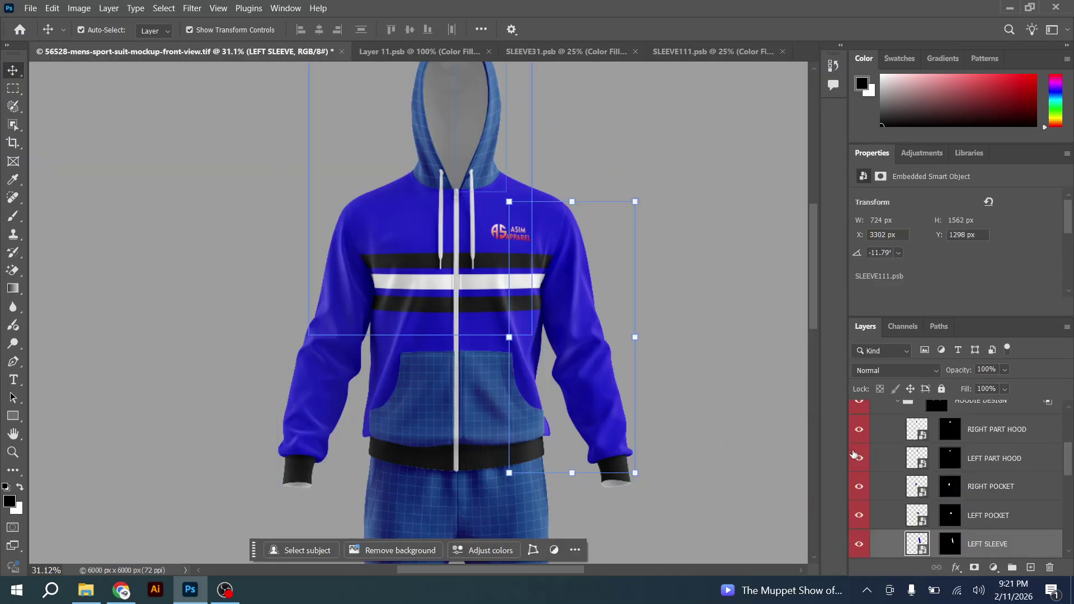
# Add a black #000000 solid color fill layer in the LEFT POCKET smart object, save it and return to the mockup.
pyautogui.doubleClick(908, 515)
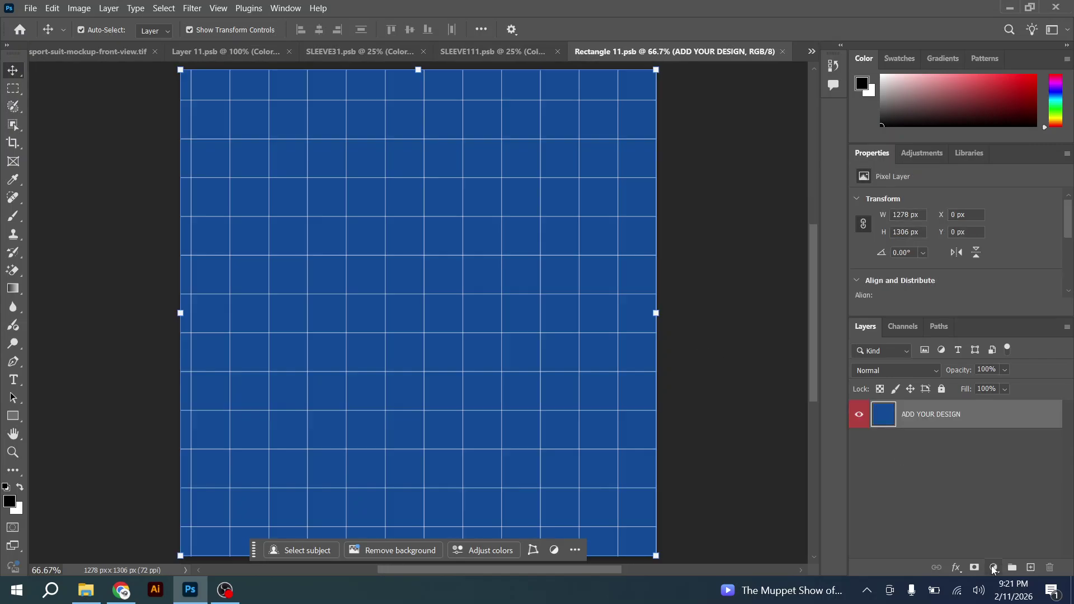
pyautogui.click(993, 569)
pyautogui.click(971, 323)
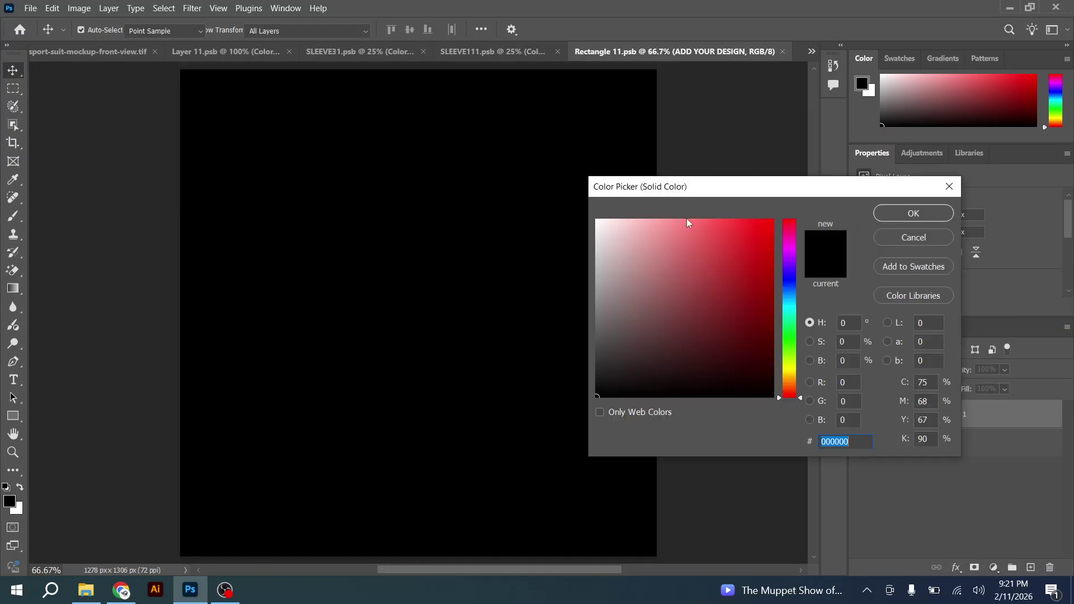
pyautogui.click(899, 215)
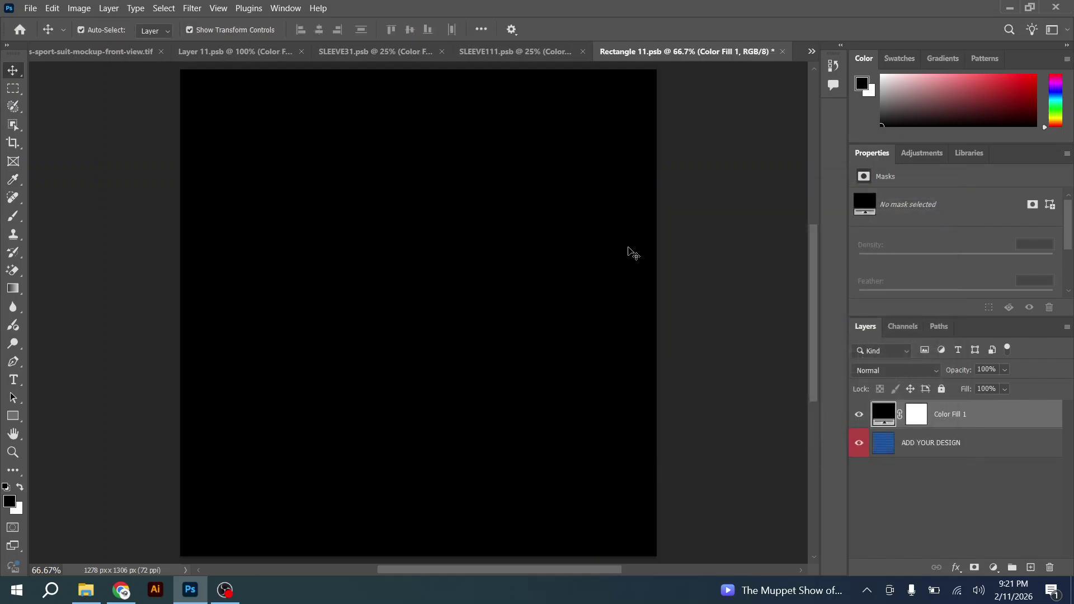
pyautogui.hotkey('ctrl', 's')
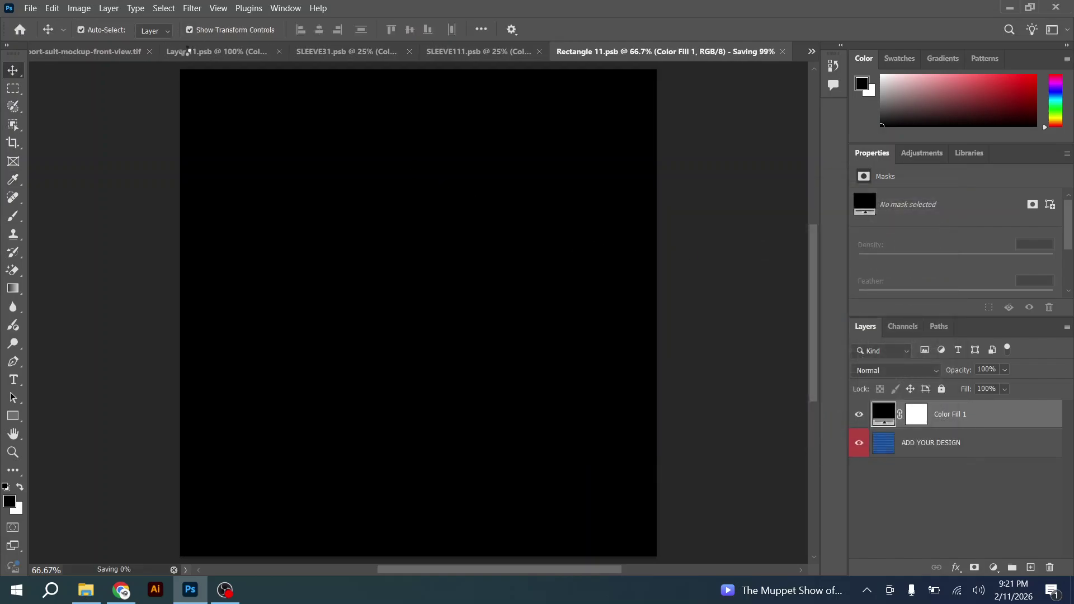
pyautogui.click(137, 51)
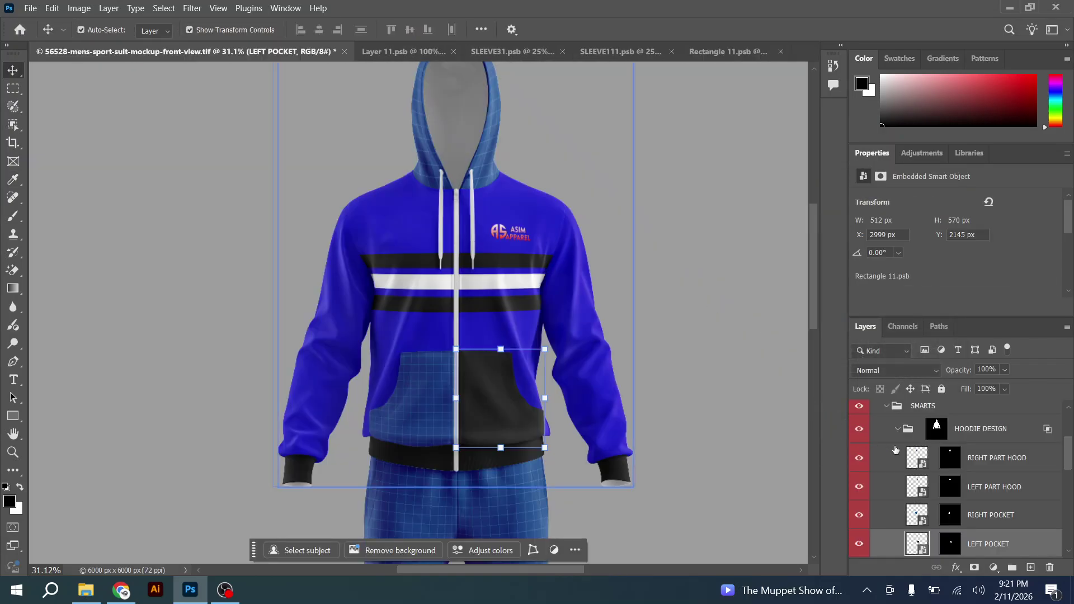
# Add a black #000000 solid color fill layer in the RIGHT POCKET smart object and save it.
pyautogui.click(918, 515)
pyautogui.doubleClick(917, 515)
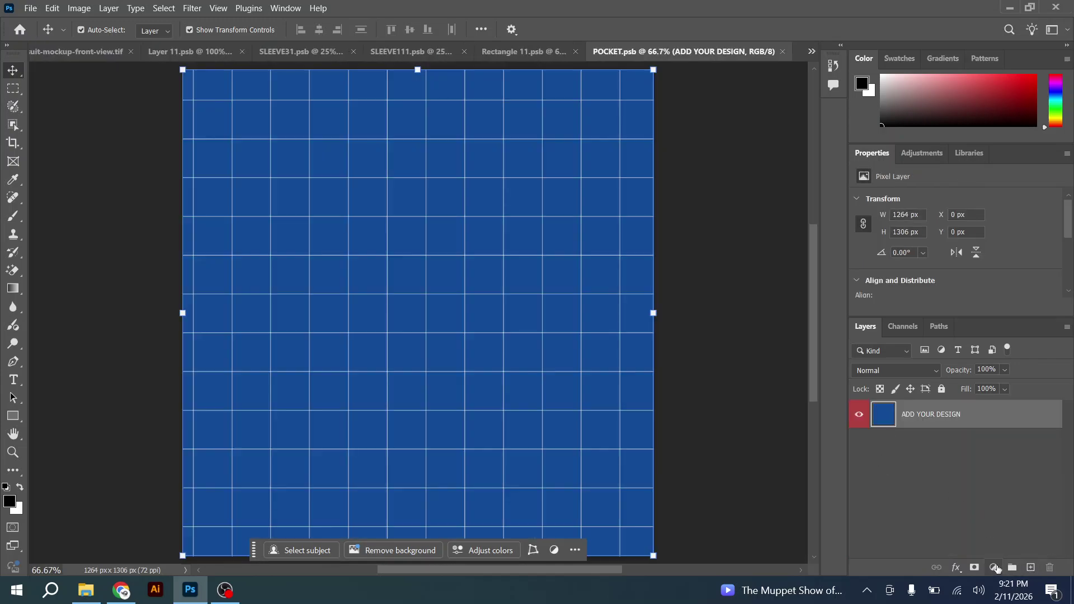
pyautogui.click(995, 568)
pyautogui.click(978, 323)
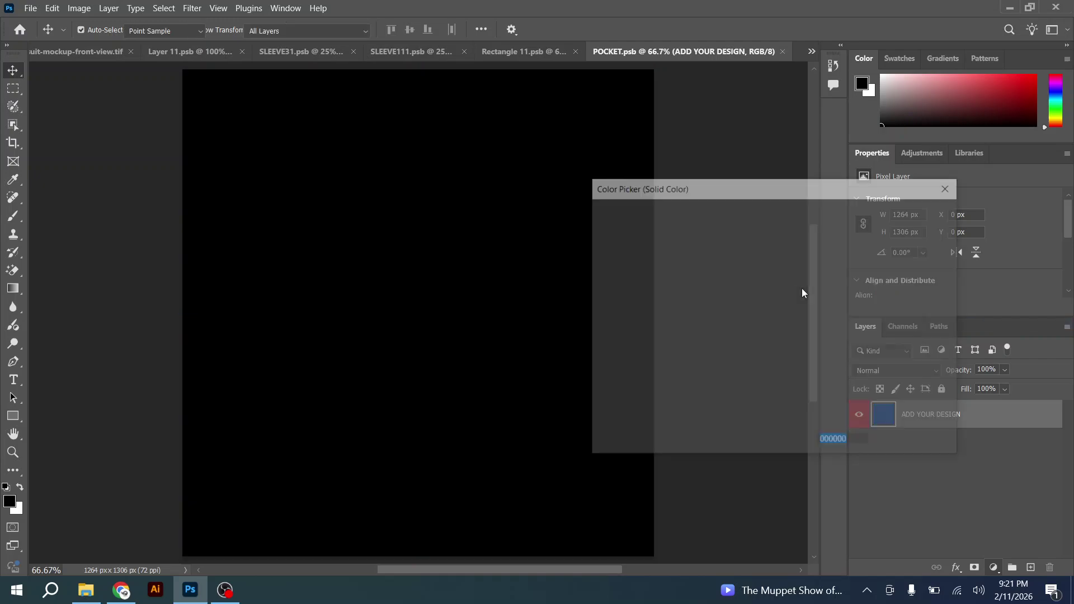
pyautogui.click(910, 216)
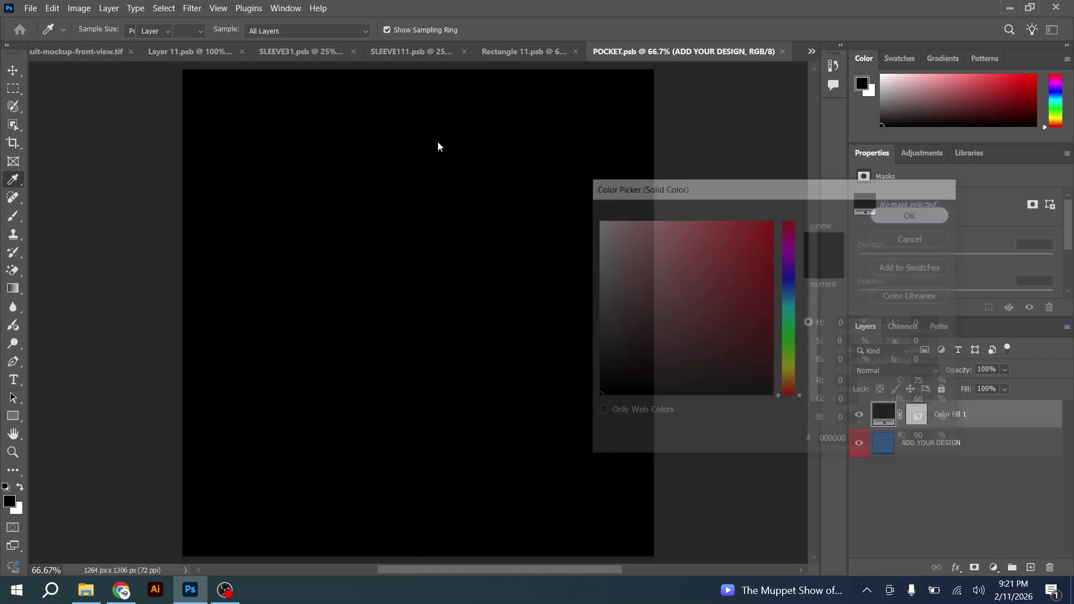
pyautogui.hotkey('ctrl', 's')
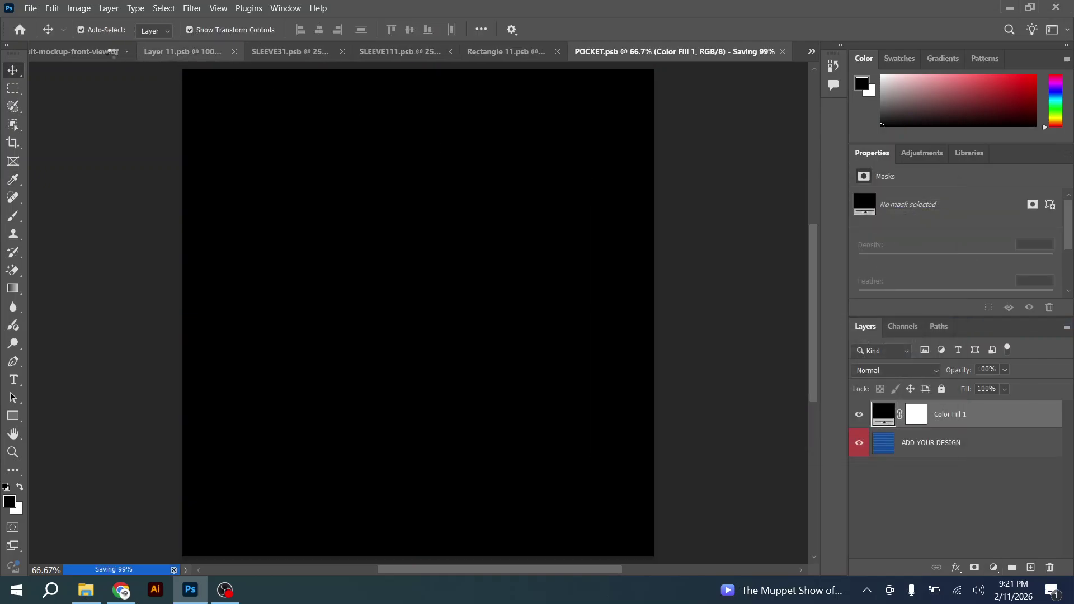
# Close the saved smart object documents SLEEVE111.psb, Rectangle 11.psb, SLEEVE31.psb, POCKET.psb and Layer 11.psb, leaving only the mockup open.
pyautogui.click(428, 52)
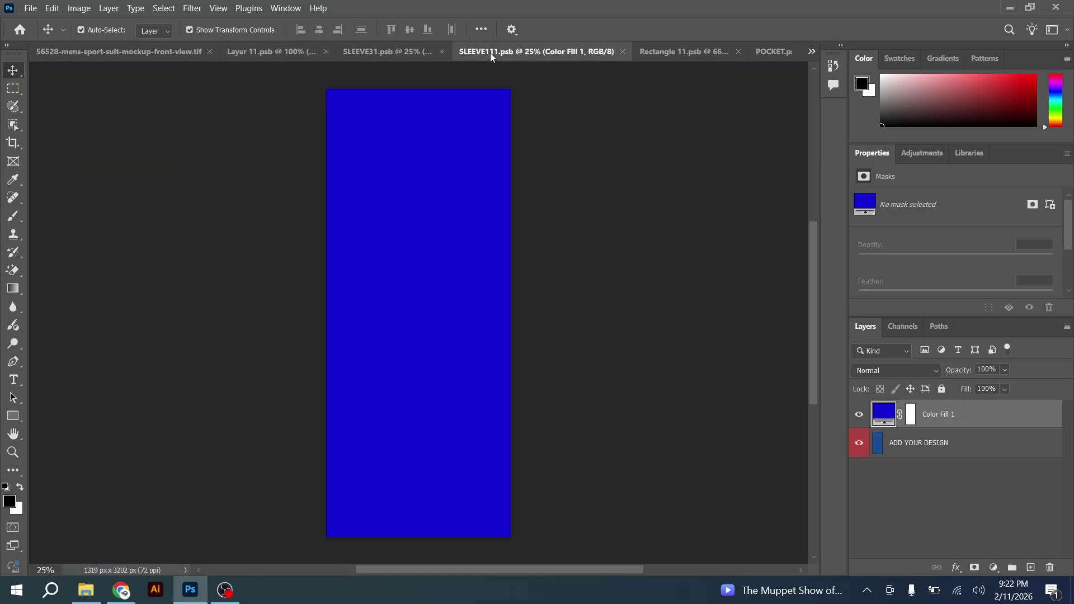
pyautogui.click(623, 52)
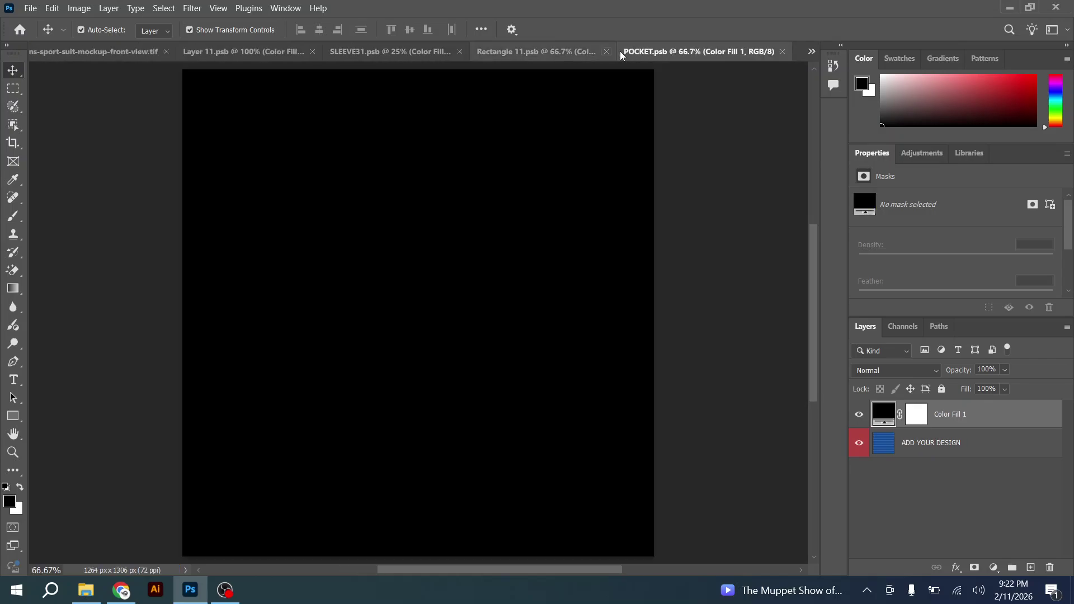
pyautogui.click(604, 51)
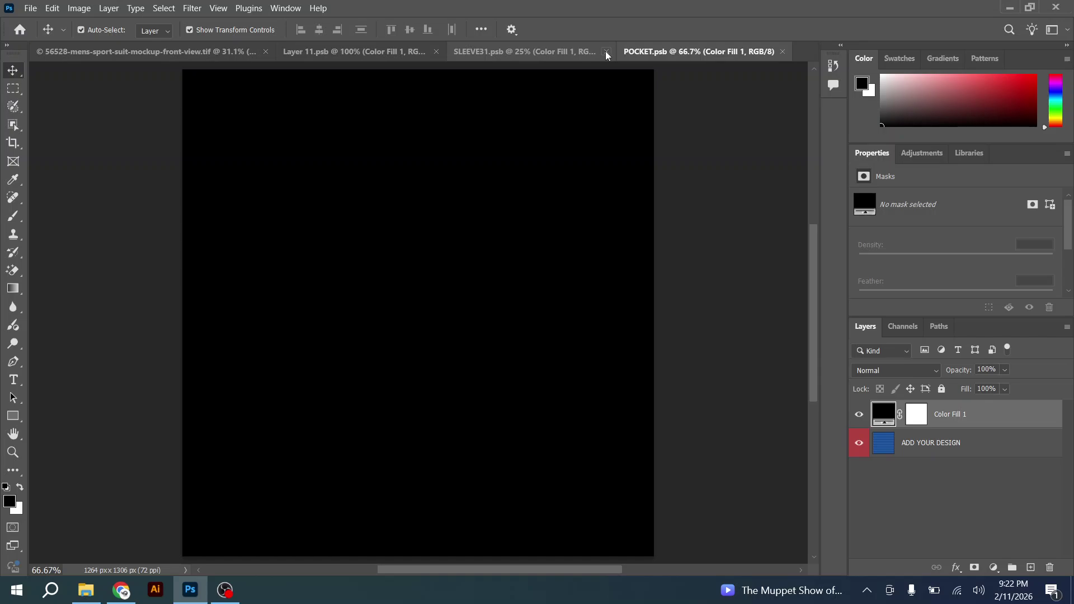
pyautogui.click(606, 52)
pyautogui.click(702, 52)
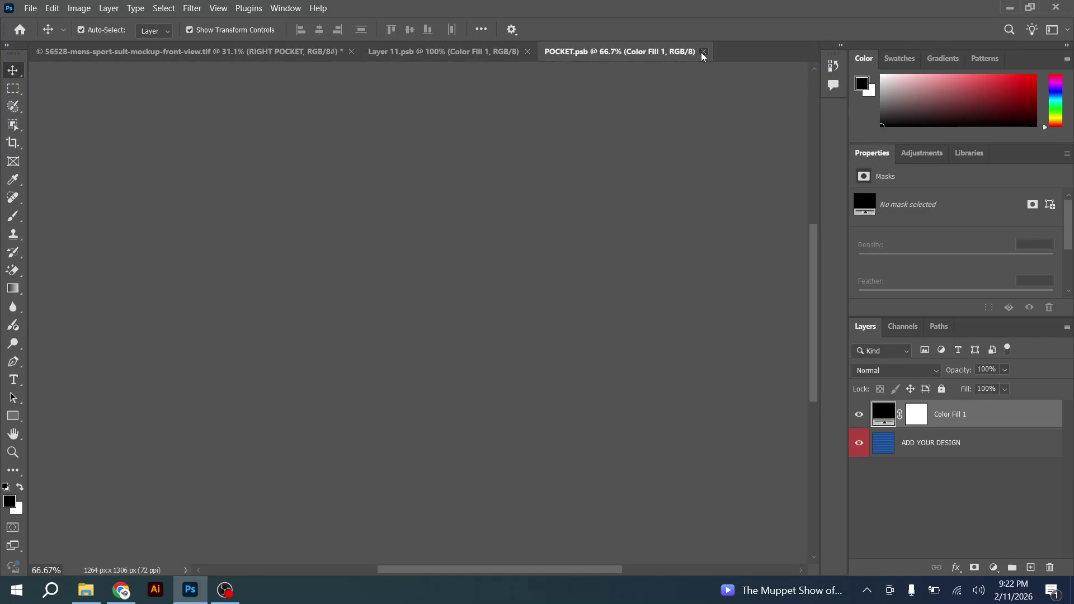
pyautogui.click(527, 51)
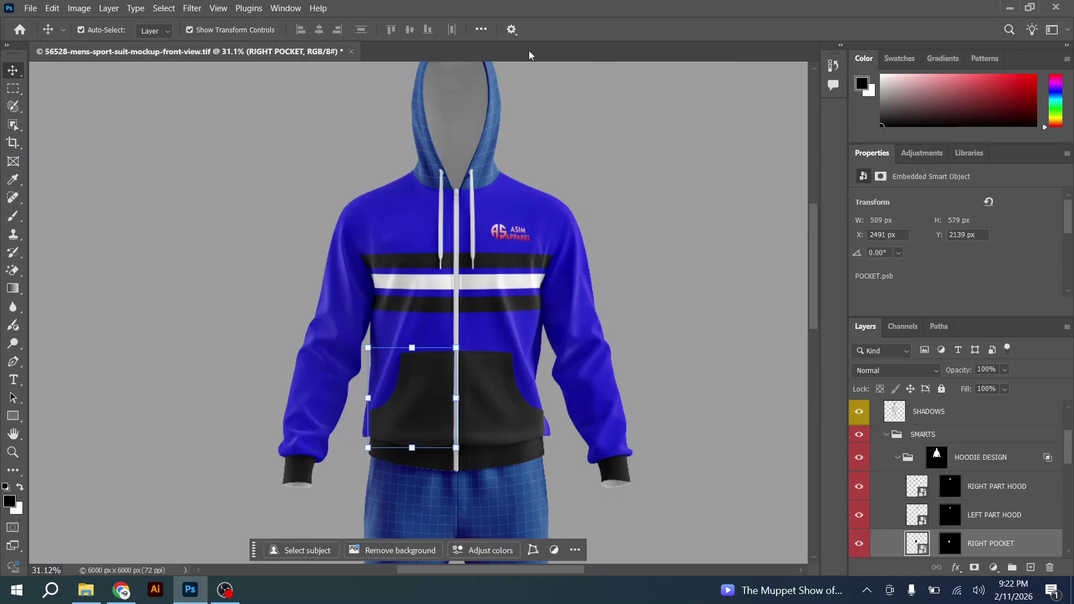
# Add a blue #1400d4 solid color fill layer in the RIGHT PART HOOD smart object, save it and return to the mockup.
pyautogui.click(899, 424)
pyautogui.click(916, 486)
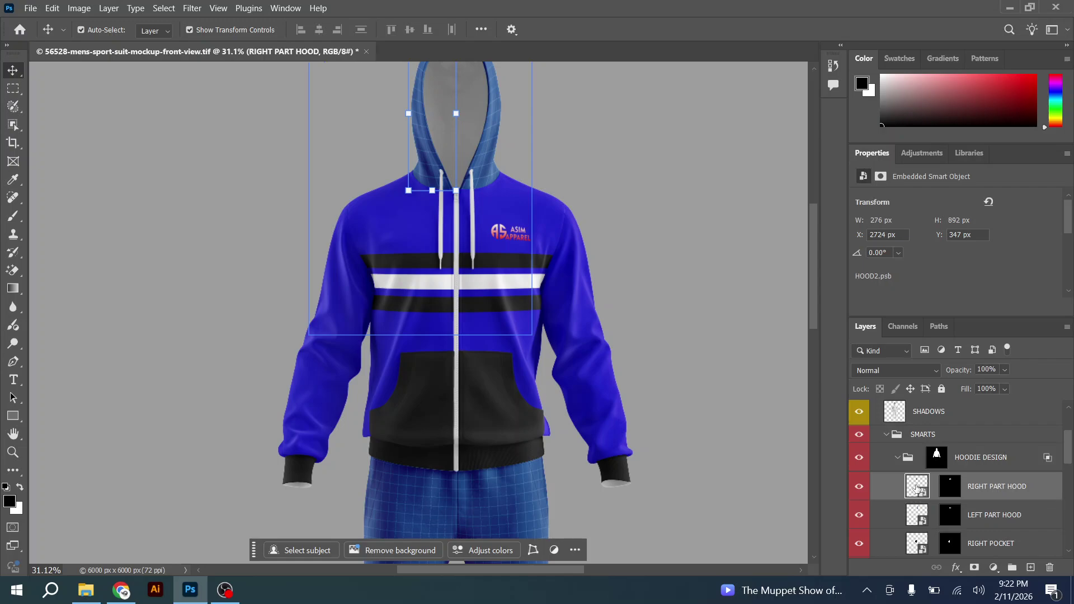
pyautogui.doubleClick(915, 487)
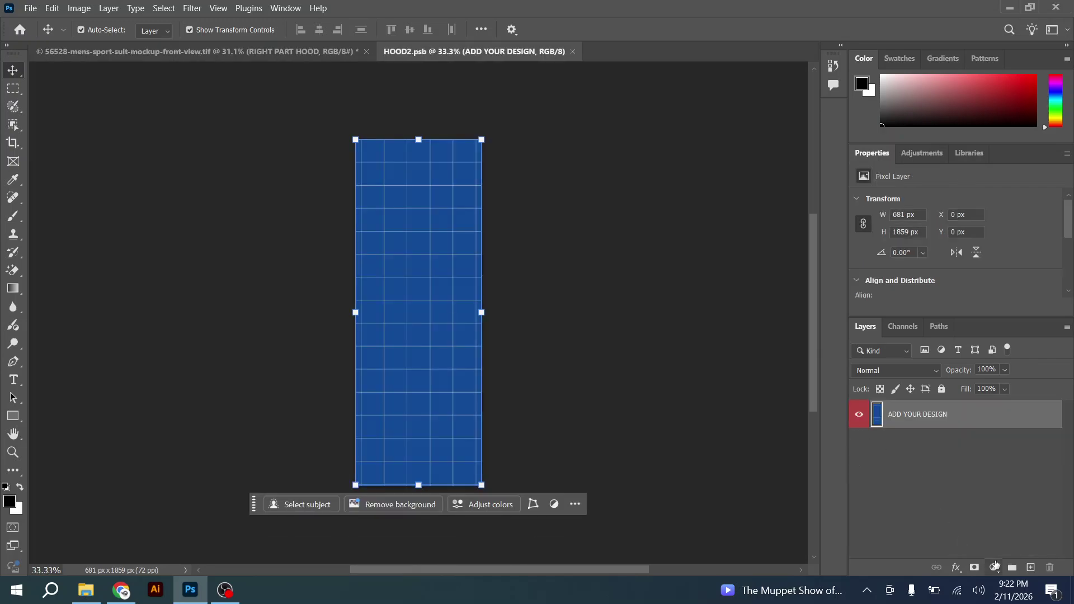
pyautogui.click(996, 567)
pyautogui.click(968, 321)
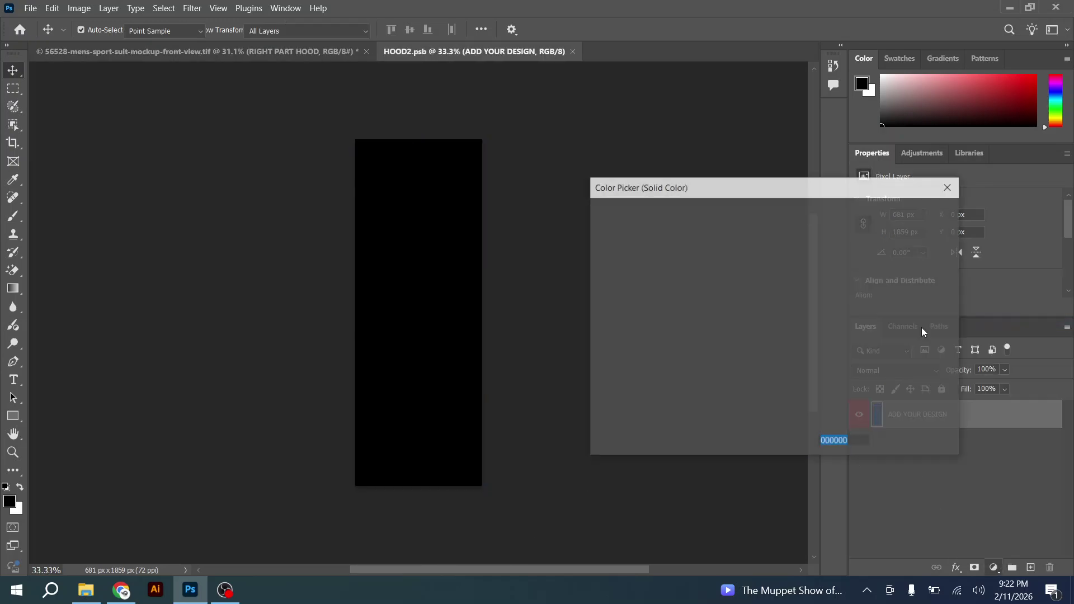
pyautogui.write('1400d4')
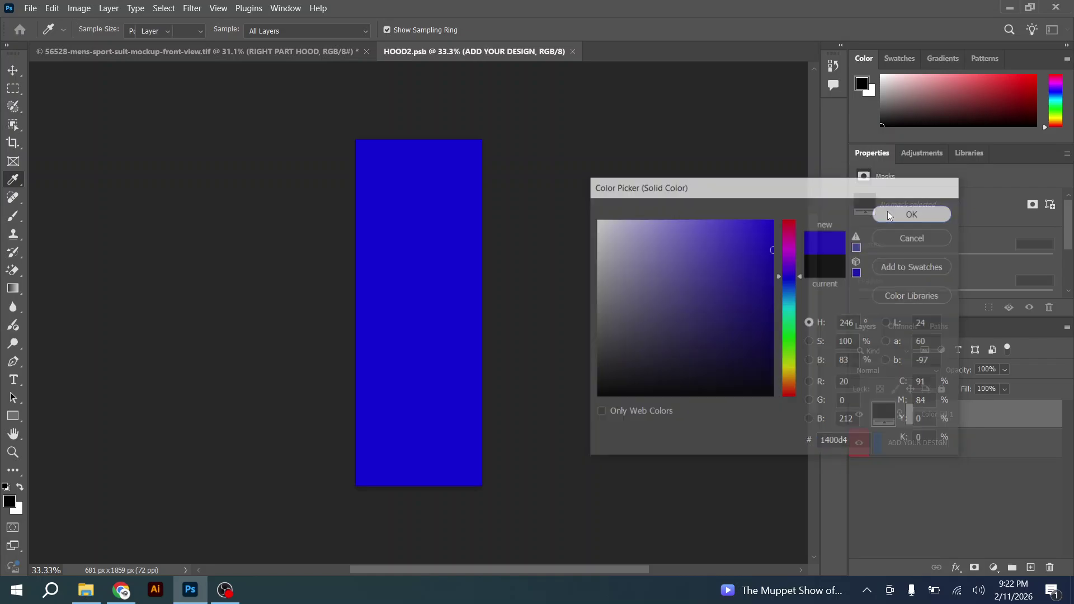
pyautogui.click(890, 215)
pyautogui.hotkey('ctrl', 's')
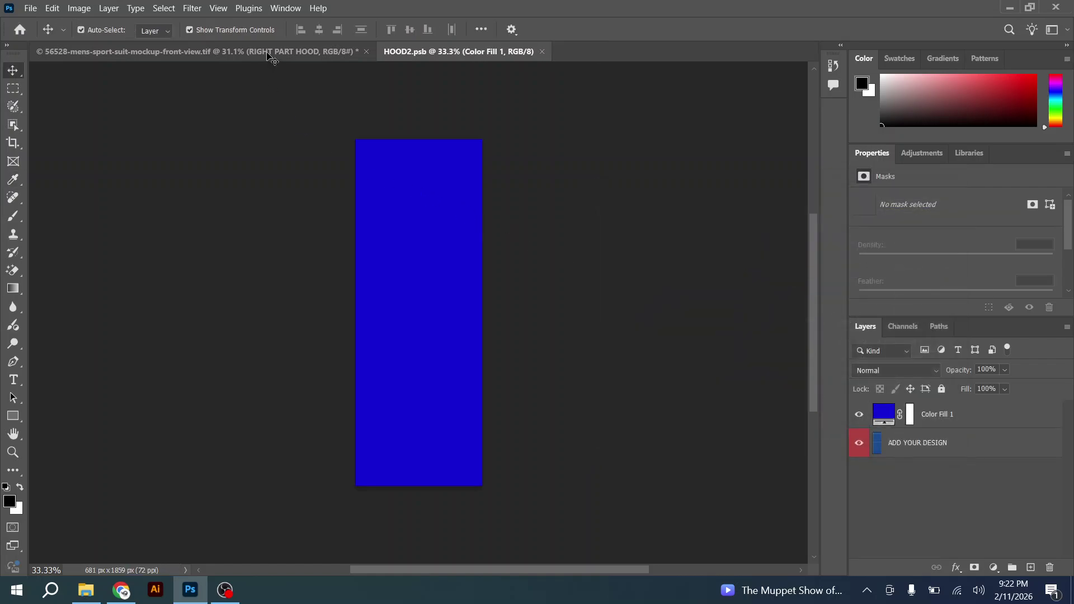
pyautogui.click(258, 51)
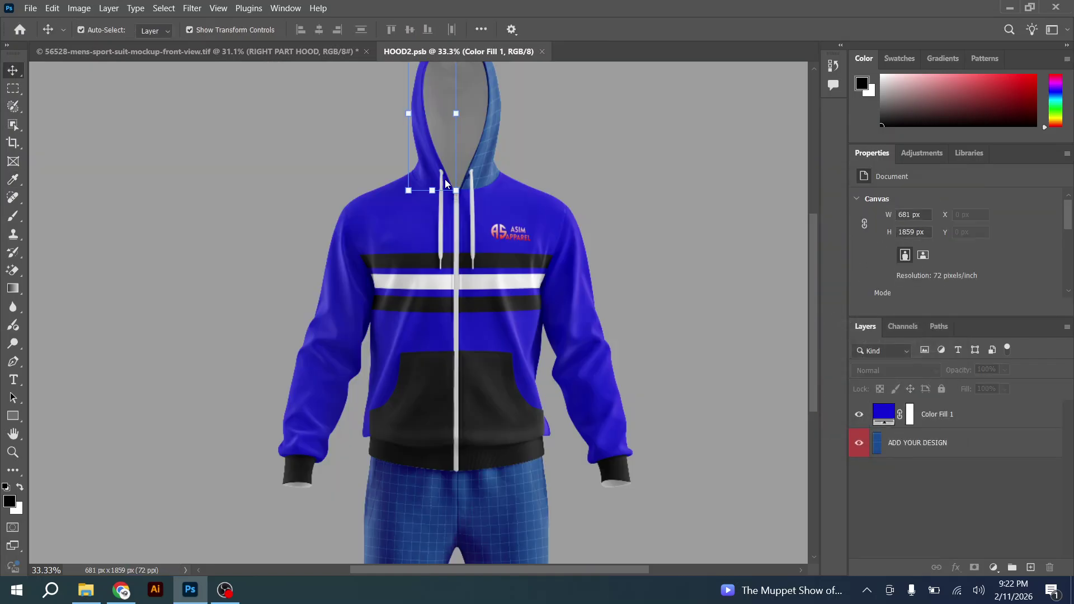
pyautogui.click(993, 568)
pyautogui.click(970, 322)
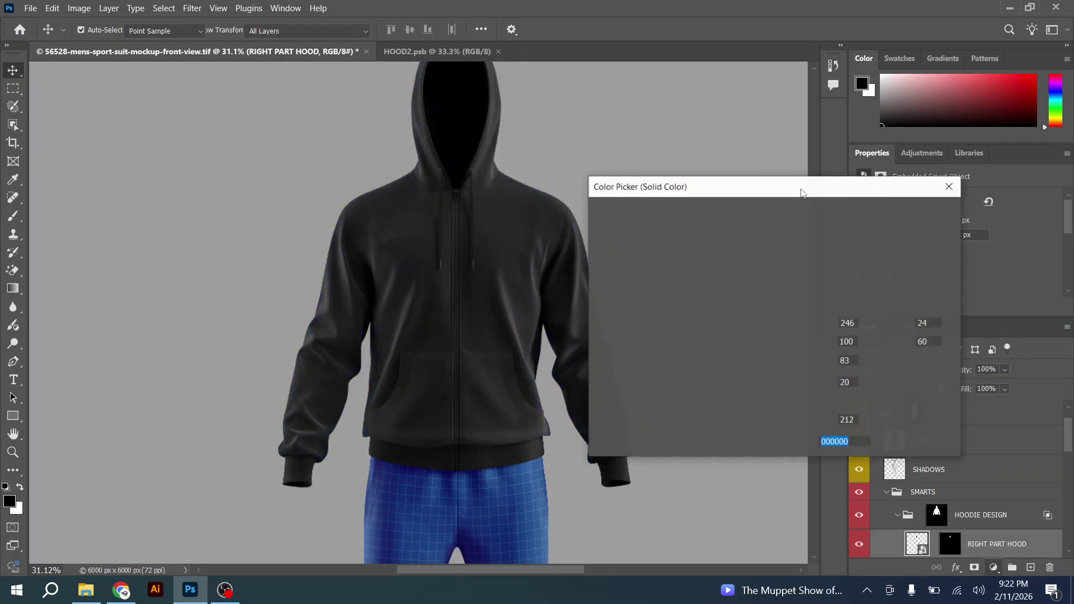
pyautogui.write('1400d4')
pyautogui.click(909, 240)
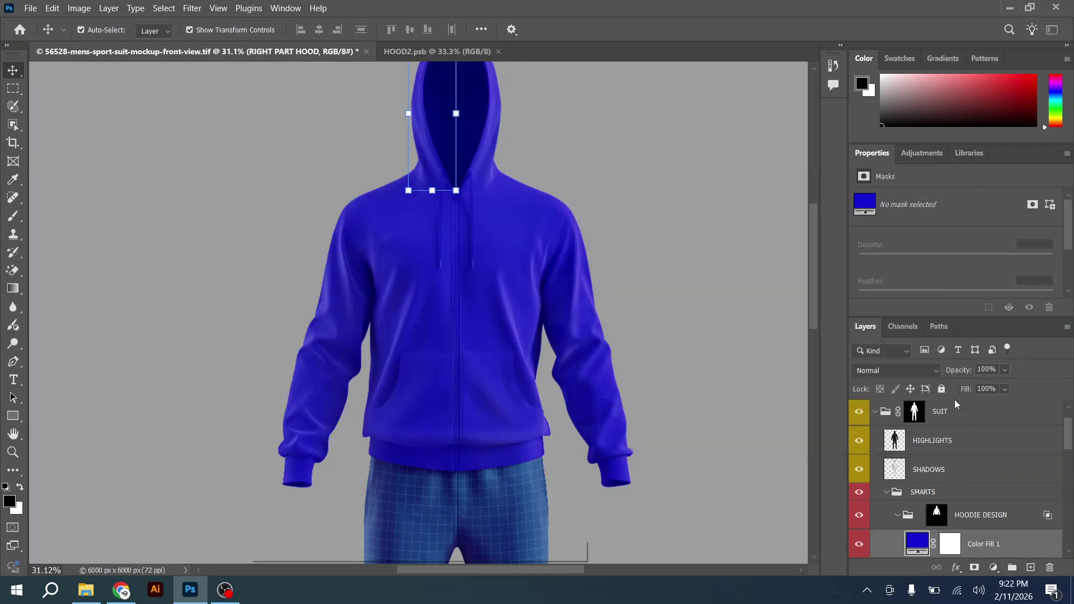
# Hide and show the RIGHT PART HOOD layer to identify which part of the hood it covers.
pyautogui.click(955, 451)
pyautogui.scroll(-1, 957, 460)
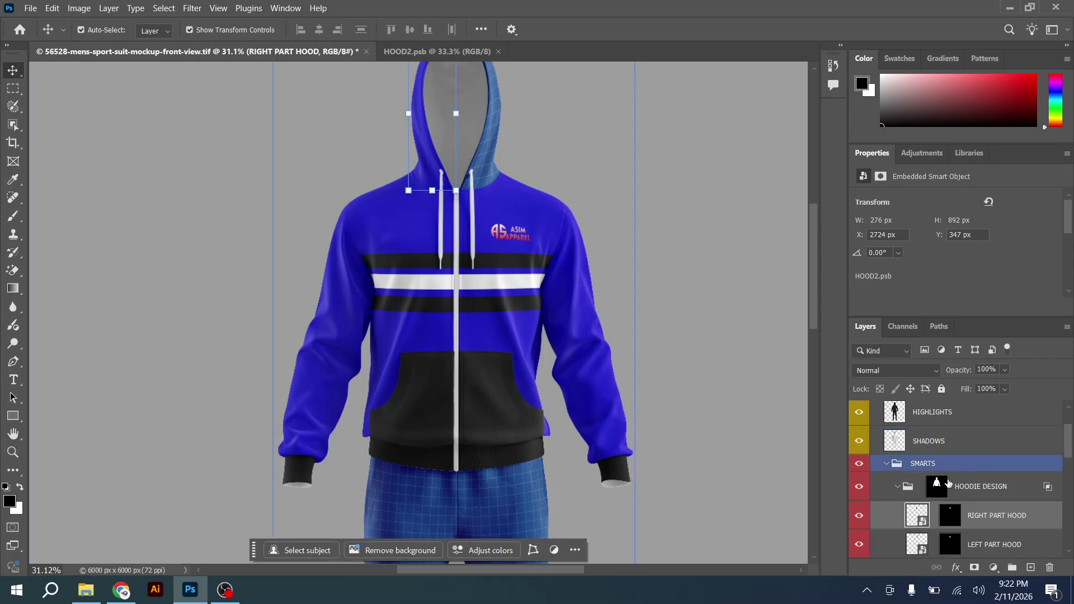
pyautogui.click(860, 517)
pyautogui.click(860, 516)
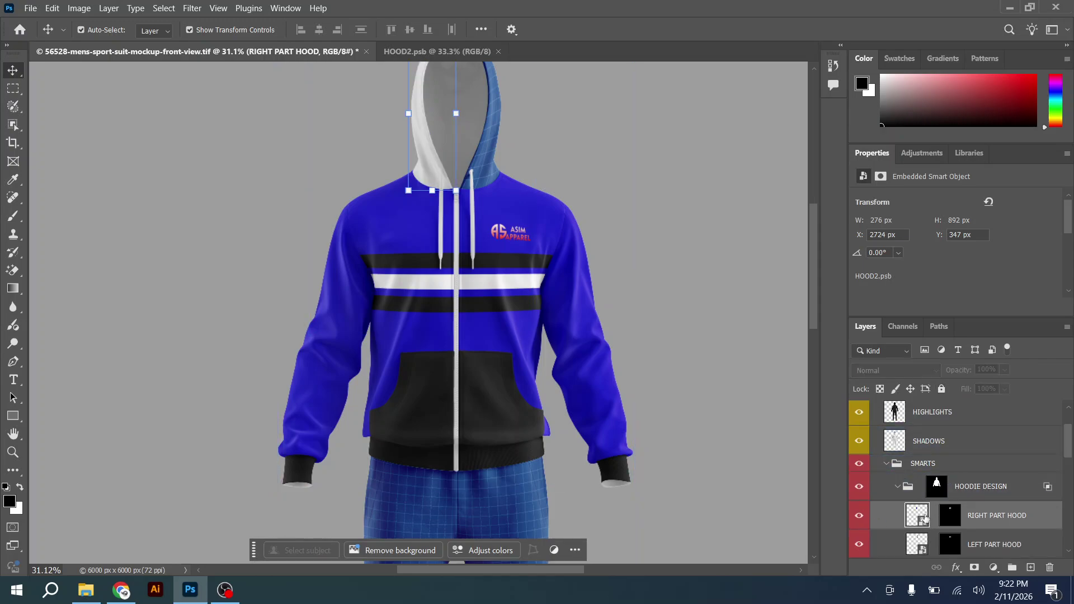
# Add a blue #1400d4 solid color fill layer in the LEFT PART HOOD smart object, save it and return to the mockup.
pyautogui.moveTo(918, 517); pyautogui.dragTo(877, 519)
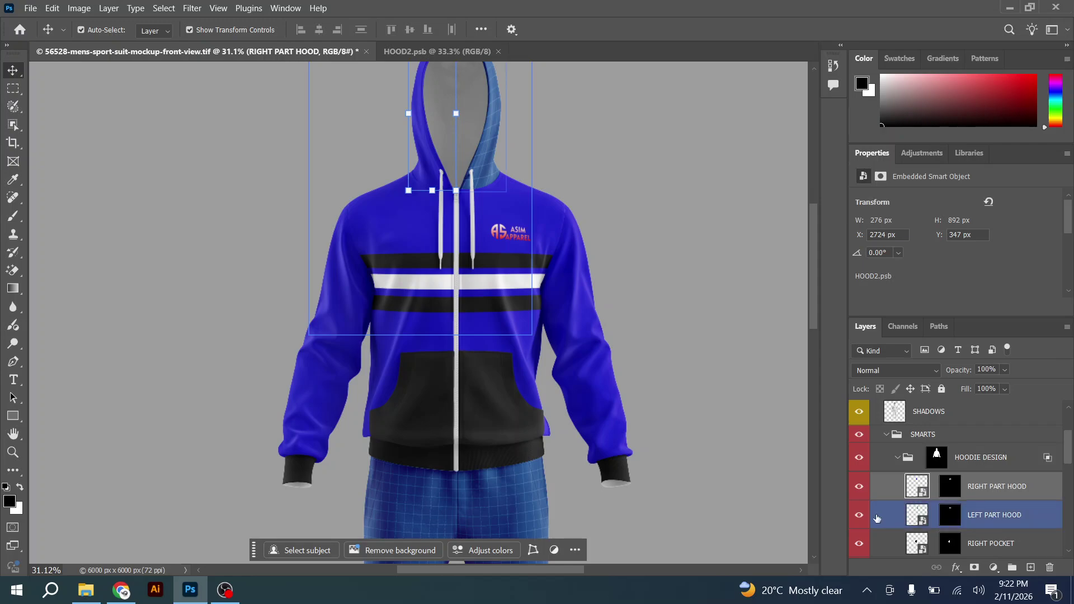
pyautogui.click(911, 513)
pyautogui.doubleClick(911, 514)
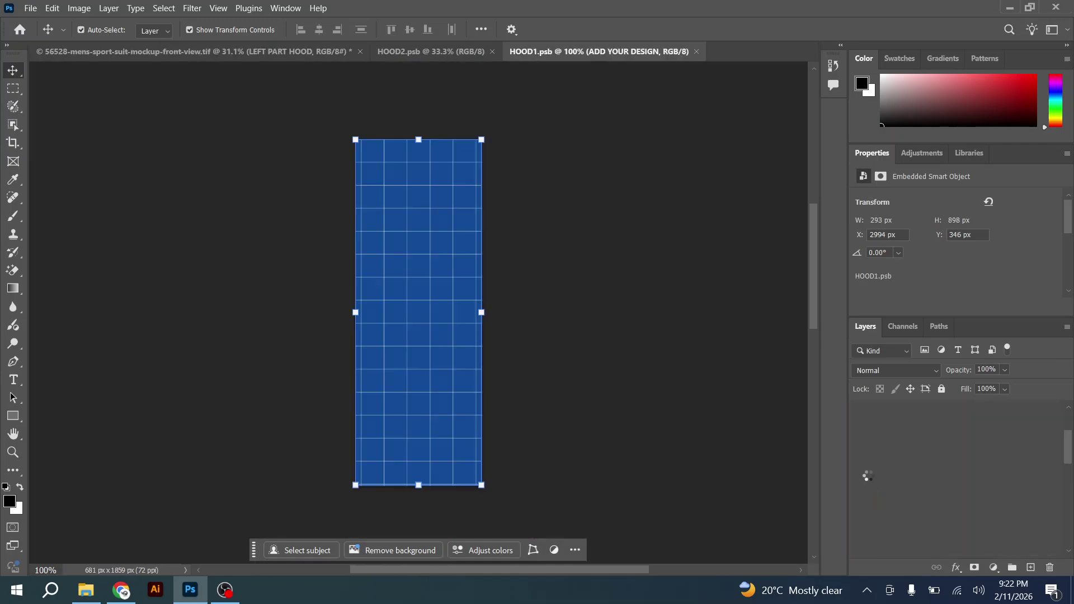
pyautogui.press('ctrl')
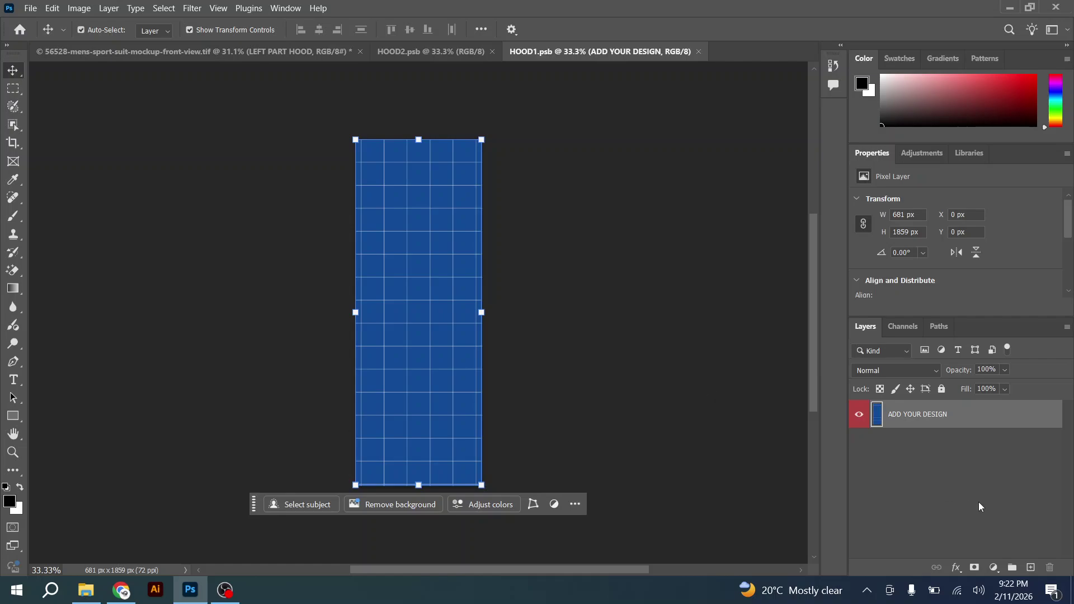
pyautogui.click(994, 568)
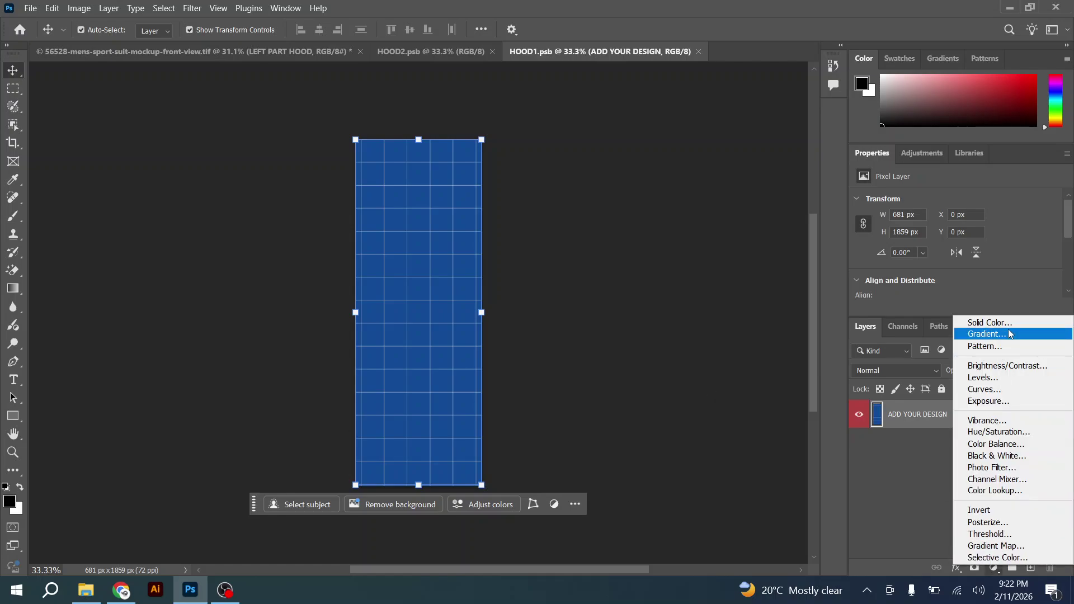
pyautogui.click(1010, 328)
pyautogui.write('1400d4')
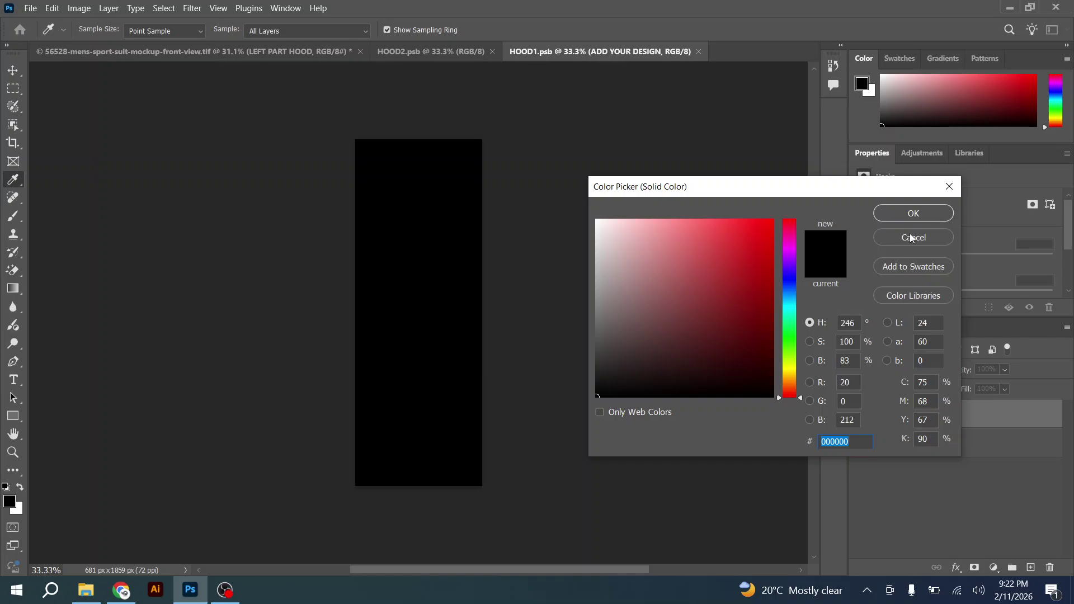
pyautogui.click(913, 213)
pyautogui.hotkey('ctrl', 's')
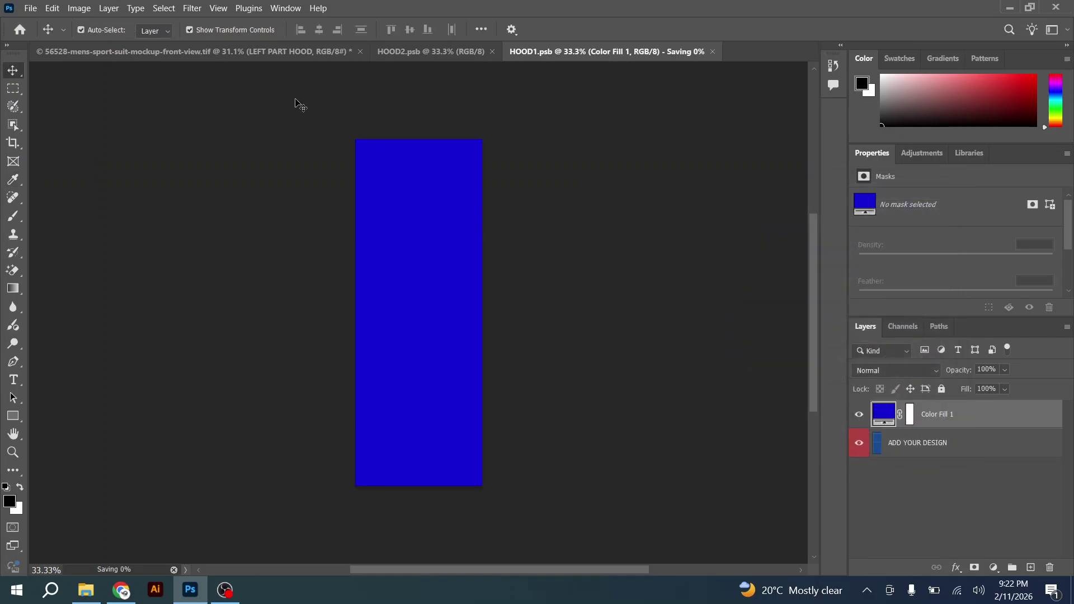
pyautogui.click(290, 50)
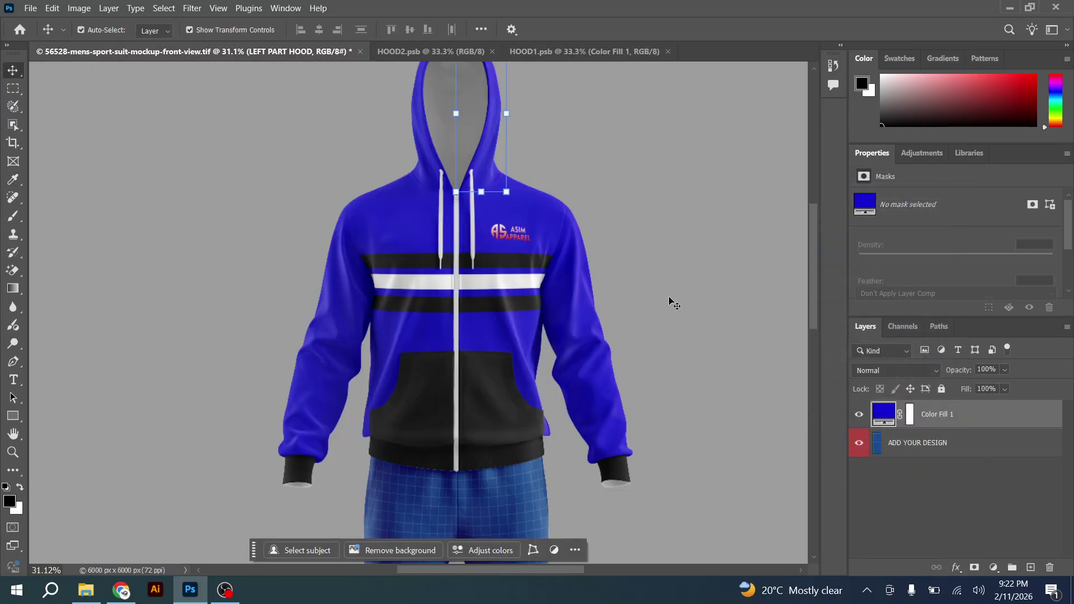
# Collapse the HOODIE DESIGN group and expand the PANTS DESIGN group to reach the pants smart objects.
pyautogui.scroll(-2, 588, 208)
pyautogui.click(626, 215)
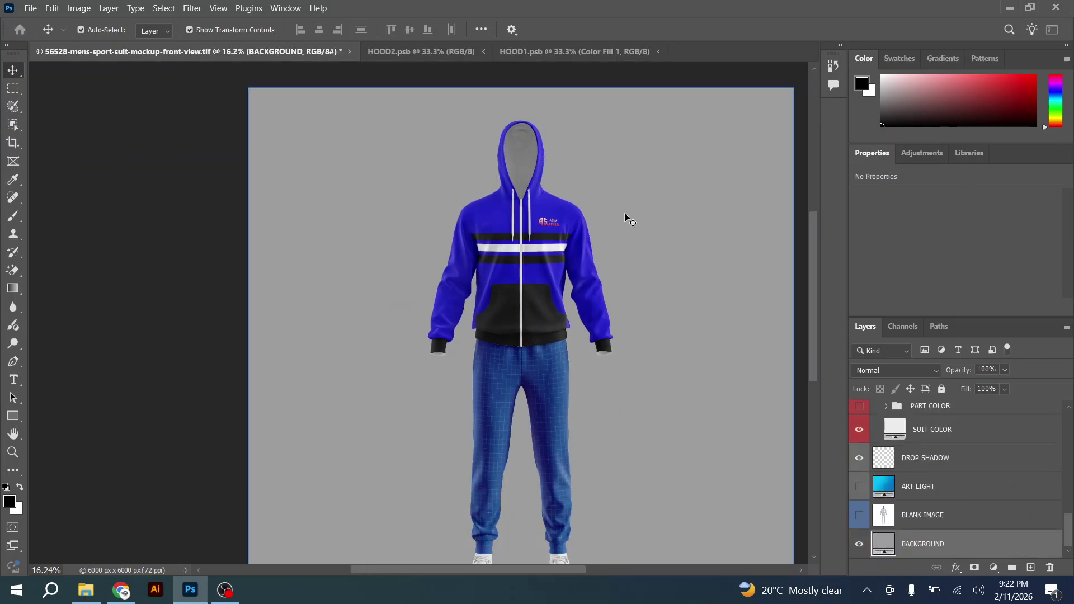
pyautogui.click(918, 441)
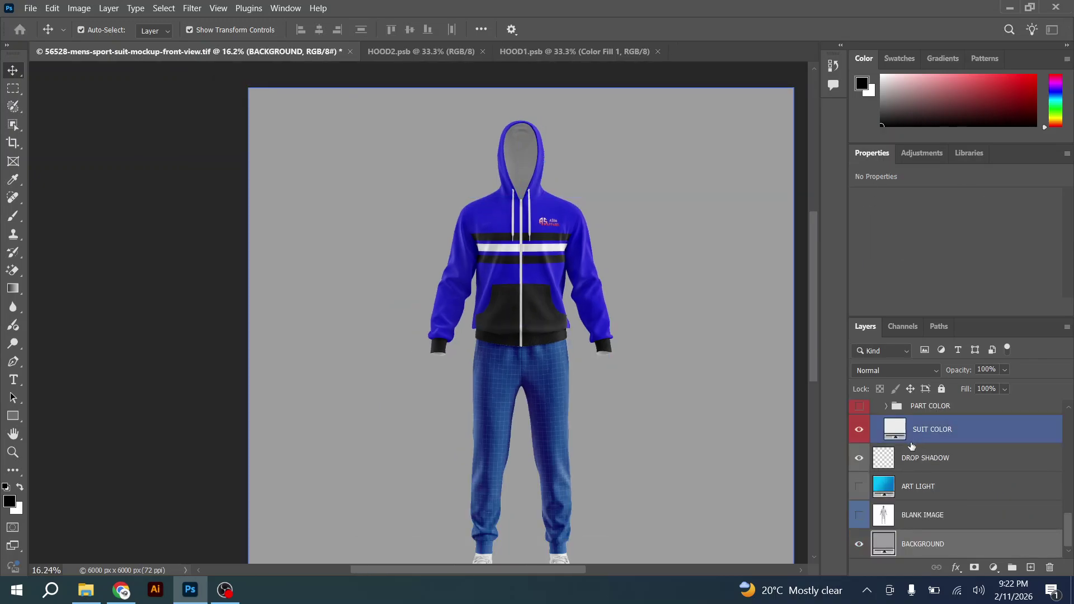
pyautogui.scroll(2, 912, 446)
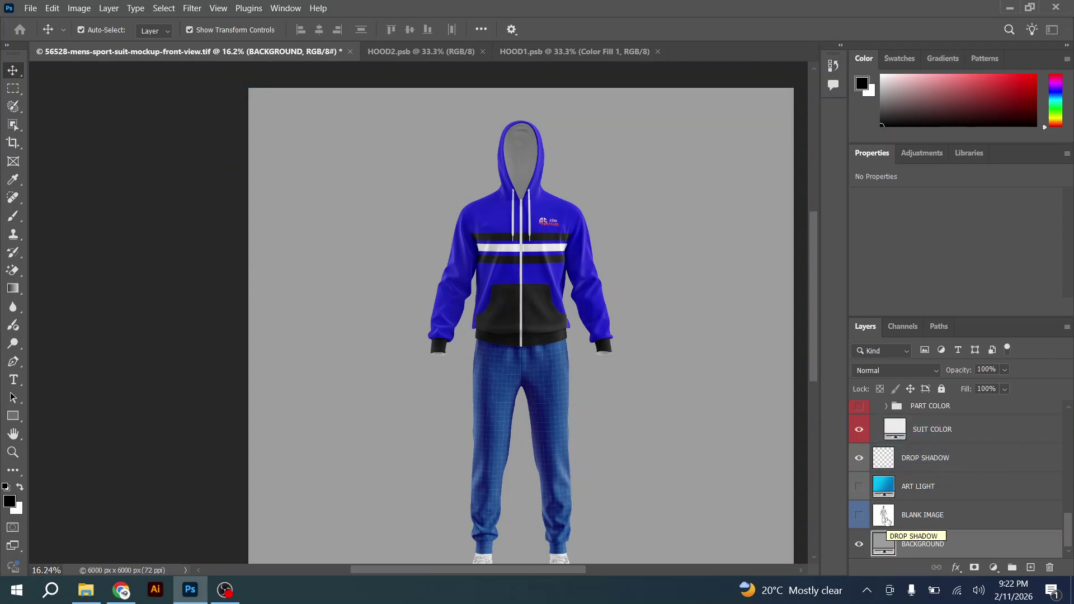
pyautogui.scroll(5, 883, 491)
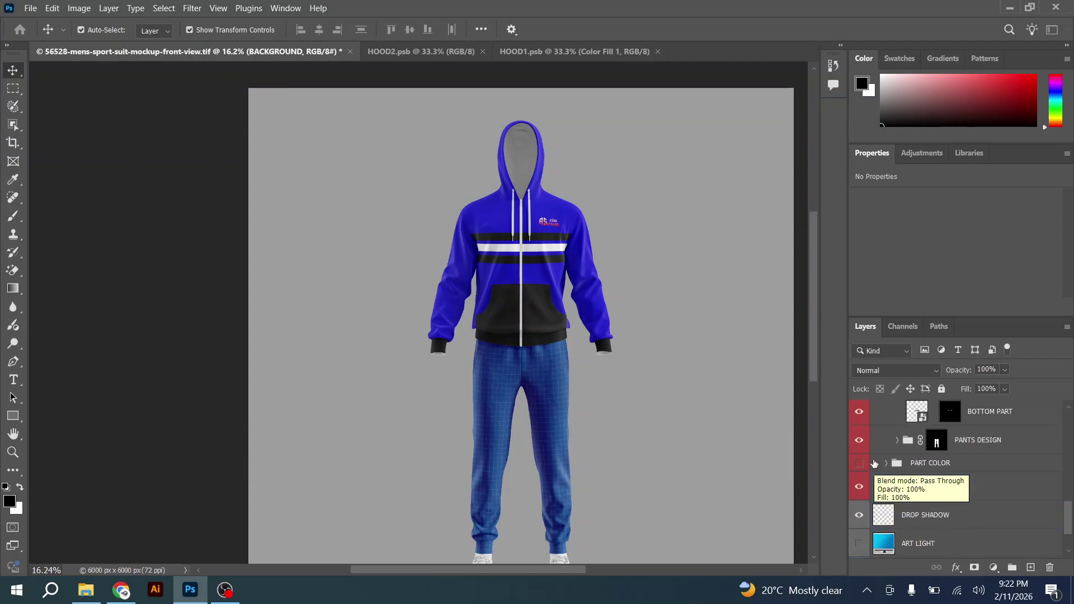
pyautogui.click(876, 460)
pyautogui.scroll(1, 877, 470)
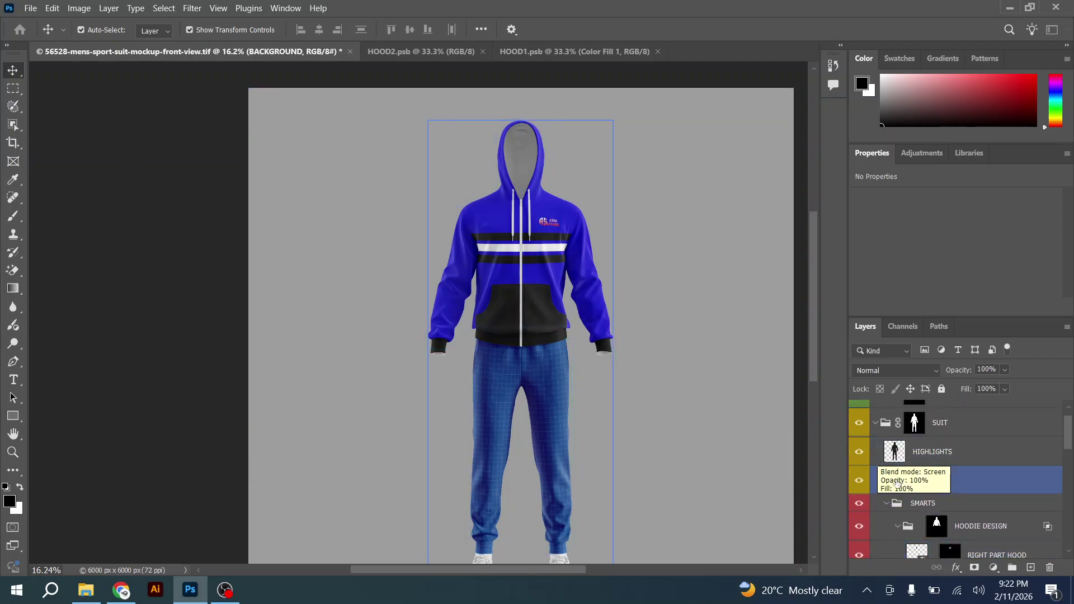
pyautogui.scroll(-2, 889, 448)
pyautogui.click(898, 419)
pyautogui.scroll(2, 915, 485)
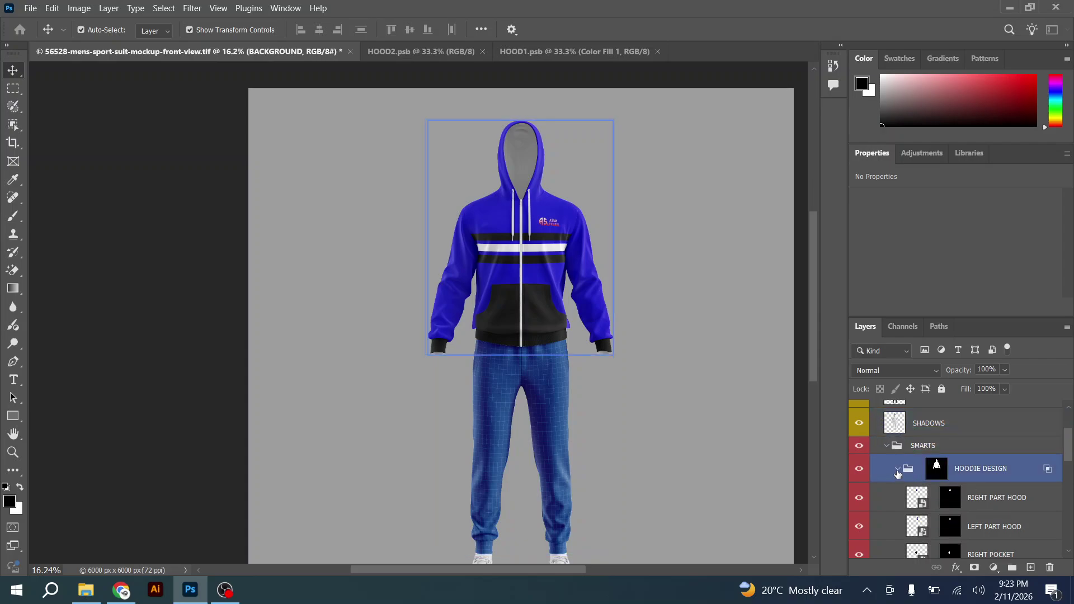
pyautogui.click(897, 470)
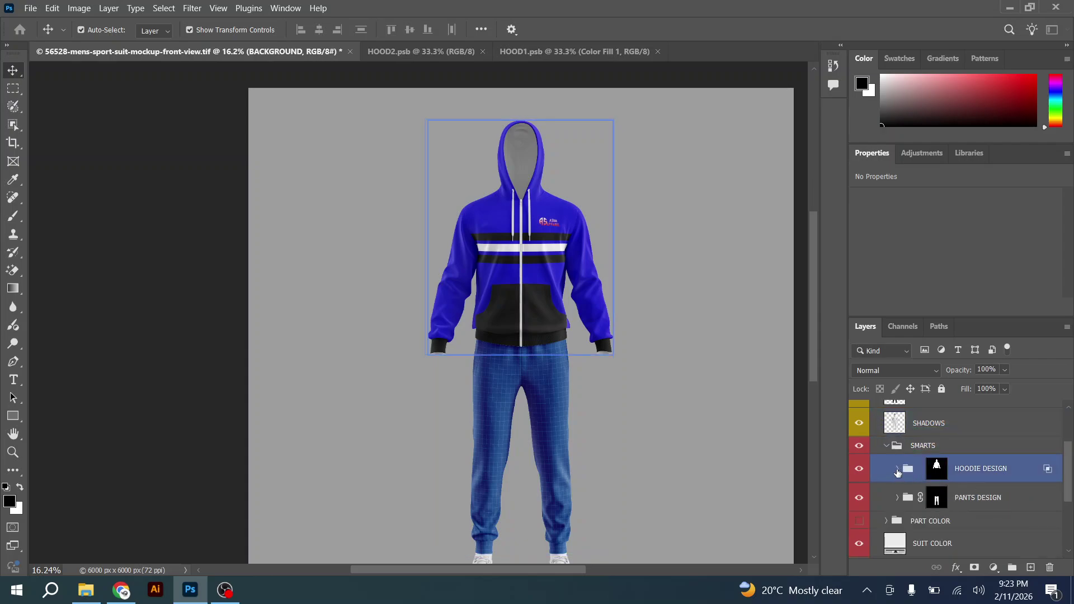
pyautogui.scroll(-2, 897, 473)
pyautogui.click(996, 441)
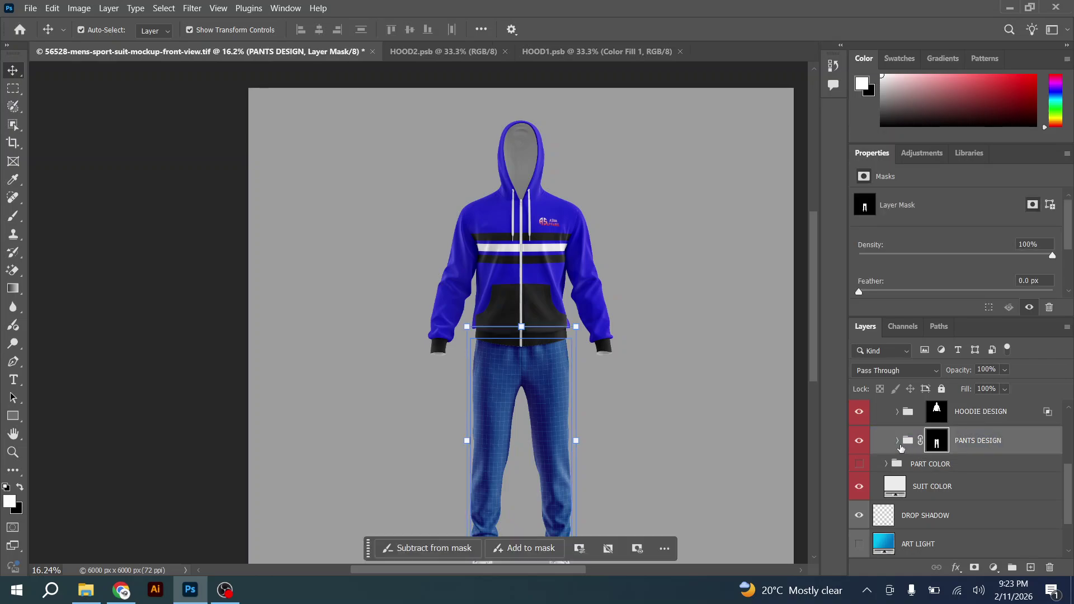
pyautogui.click(897, 441)
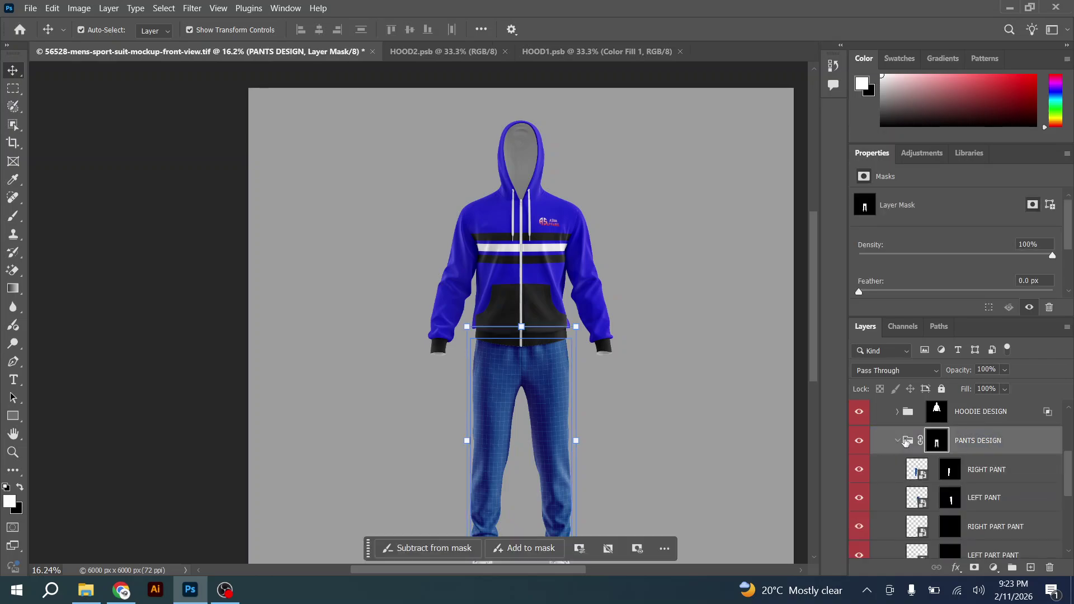
# Add a blue #1400d4 solid color fill layer in the RIGHT PANT smart object, save it and return to the mockup.
pyautogui.click(917, 476)
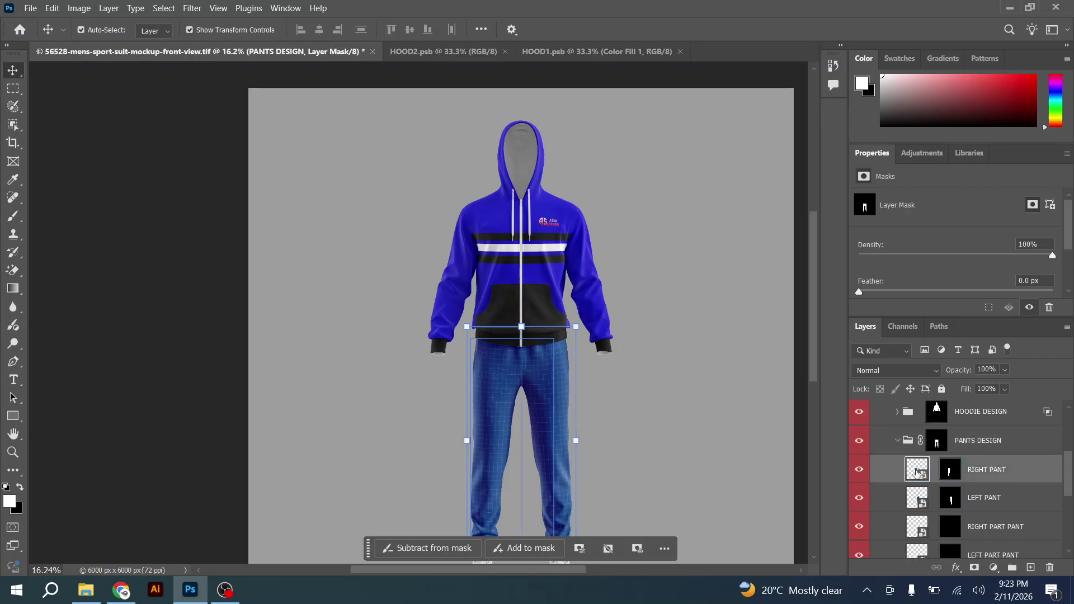
pyautogui.click(860, 472)
pyautogui.click(860, 472)
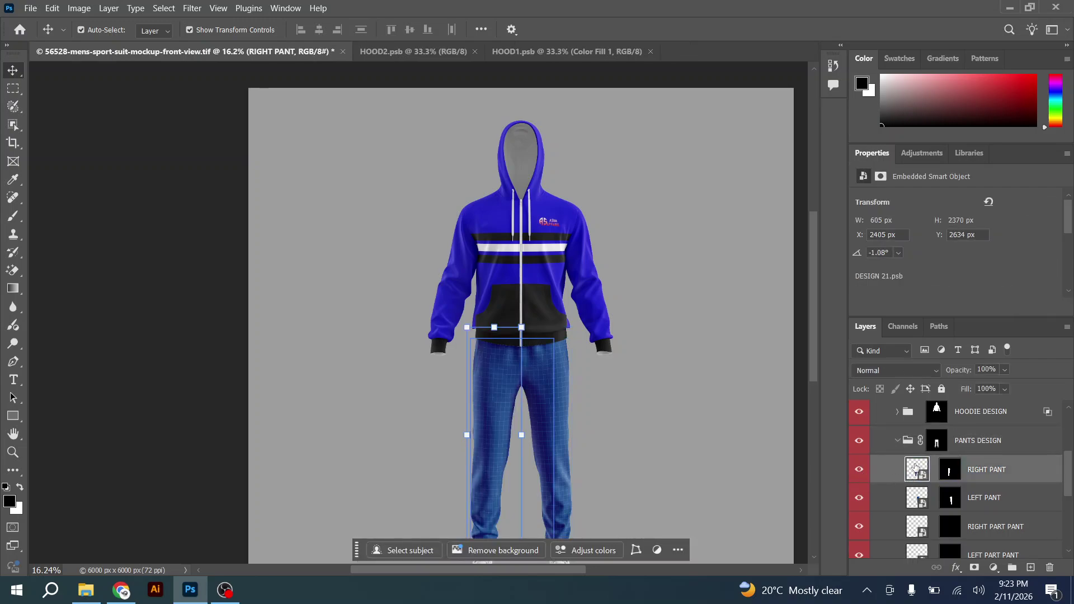
pyautogui.doubleClick(913, 468)
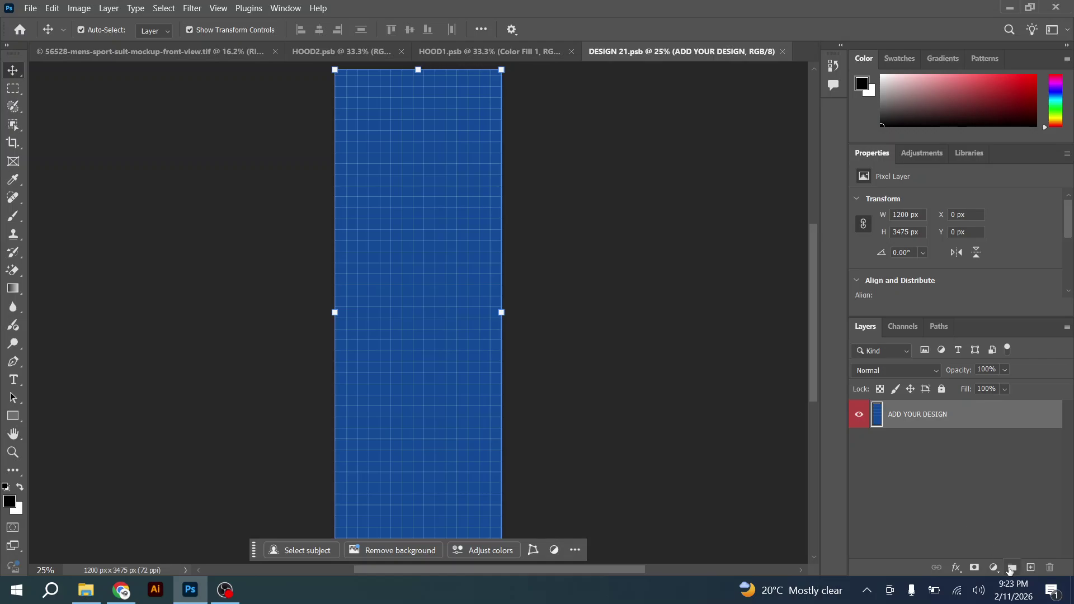
pyautogui.click(994, 568)
pyautogui.click(980, 329)
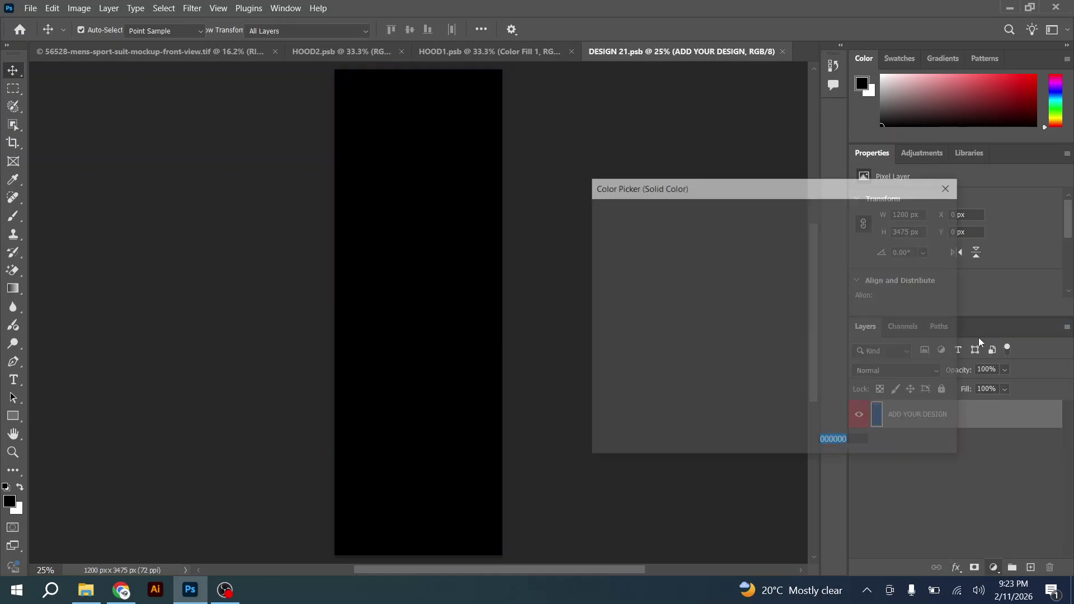
pyautogui.write('1400c8')
pyautogui.click(927, 207)
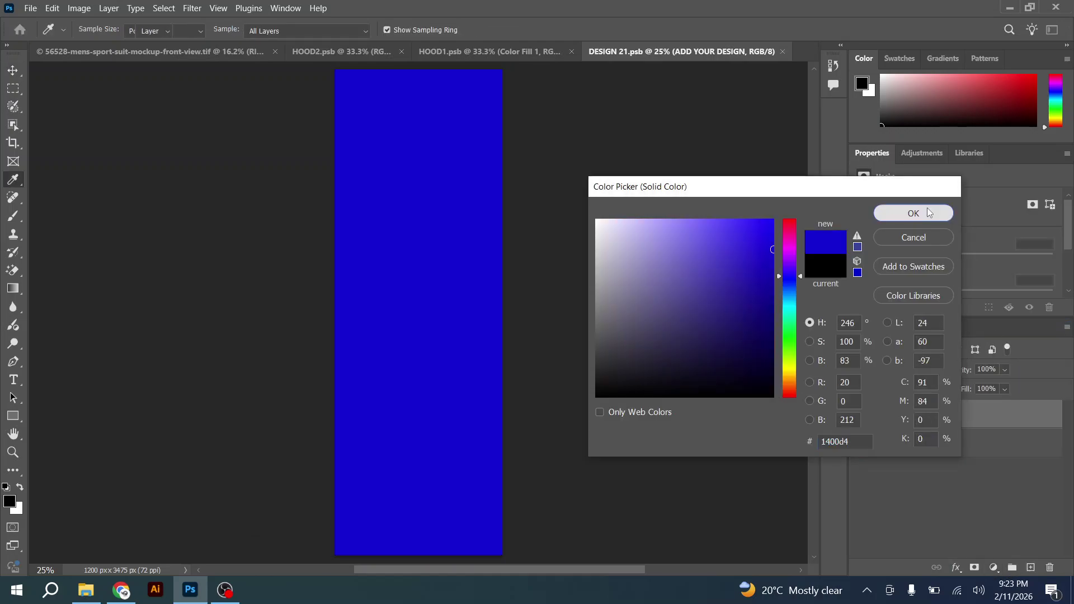
pyautogui.hotkey('ctrl', 's')
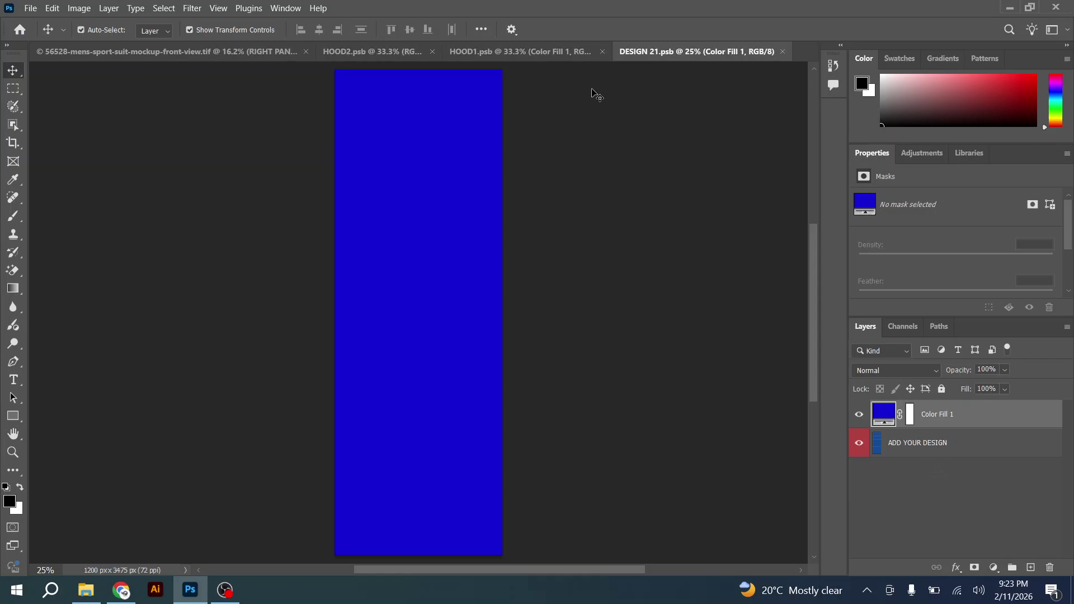
pyautogui.click(233, 49)
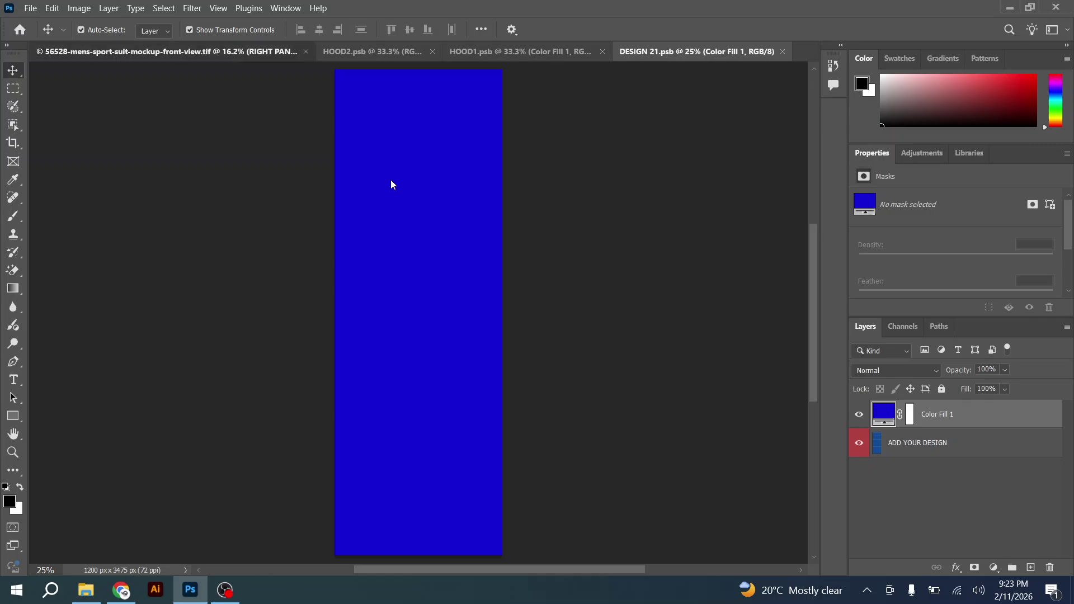
# Fill the LEFT PANT smart object with a blue #1400d4 solid color layer, save it and return to the mockup.
pyautogui.doubleClick(916, 515)
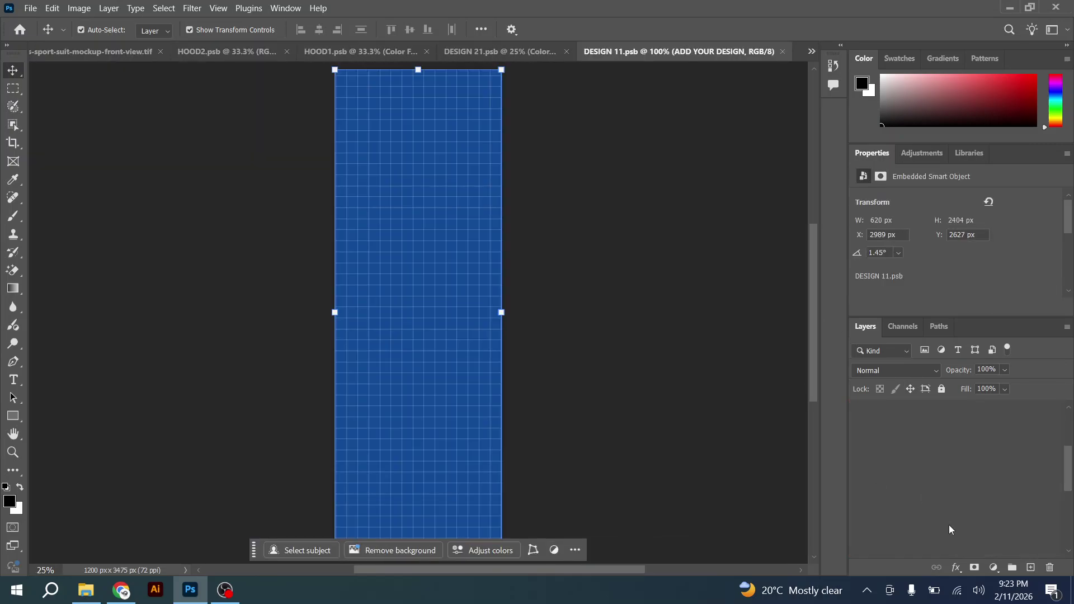
pyautogui.click(994, 568)
pyautogui.click(970, 322)
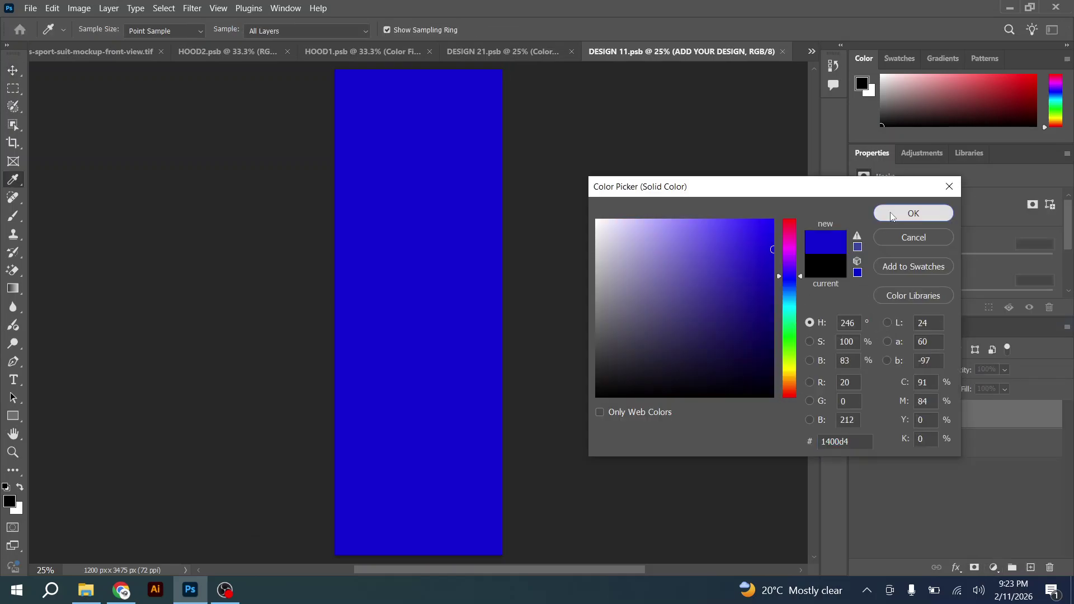
pyautogui.click(913, 213)
pyautogui.hotkey('ctrl', 's')
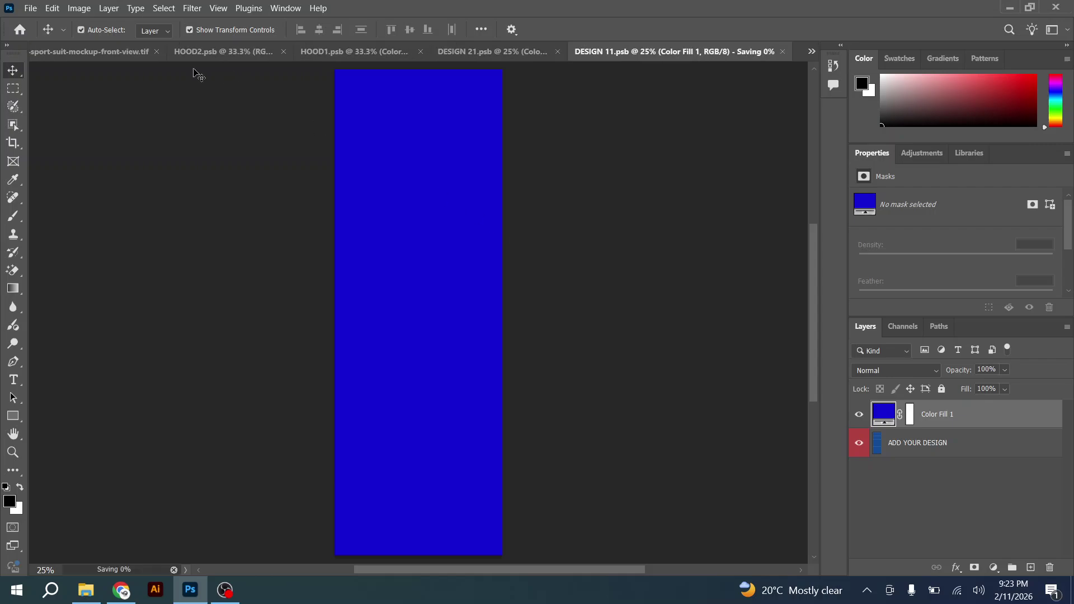
pyautogui.click(132, 52)
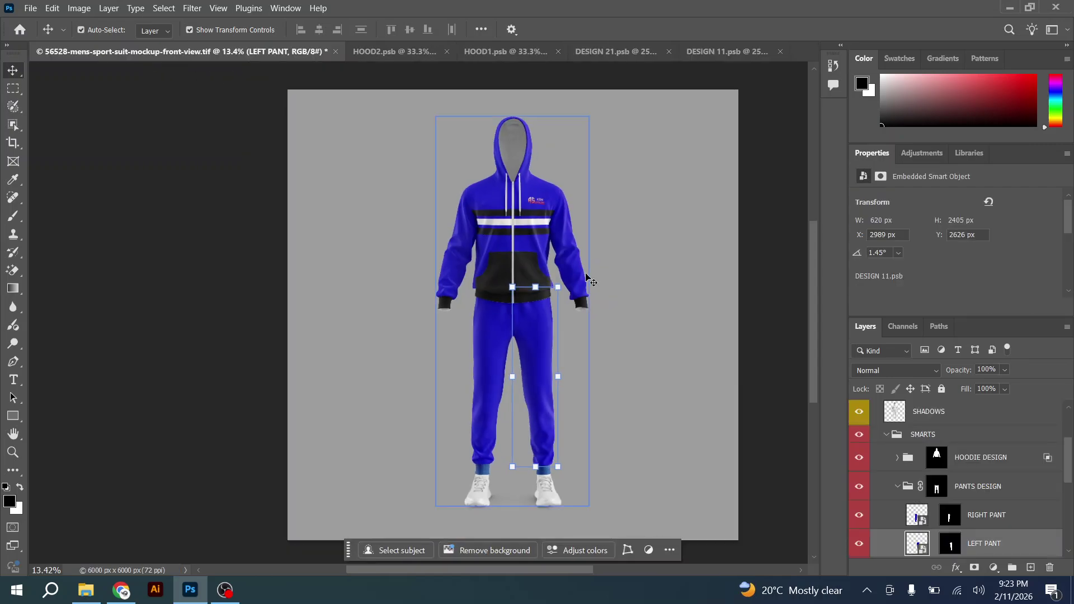
# Examine the recoloured suit up close around the pockets, waistband and cuffs, and as a whole.
pyautogui.scroll(1, 623, 259)
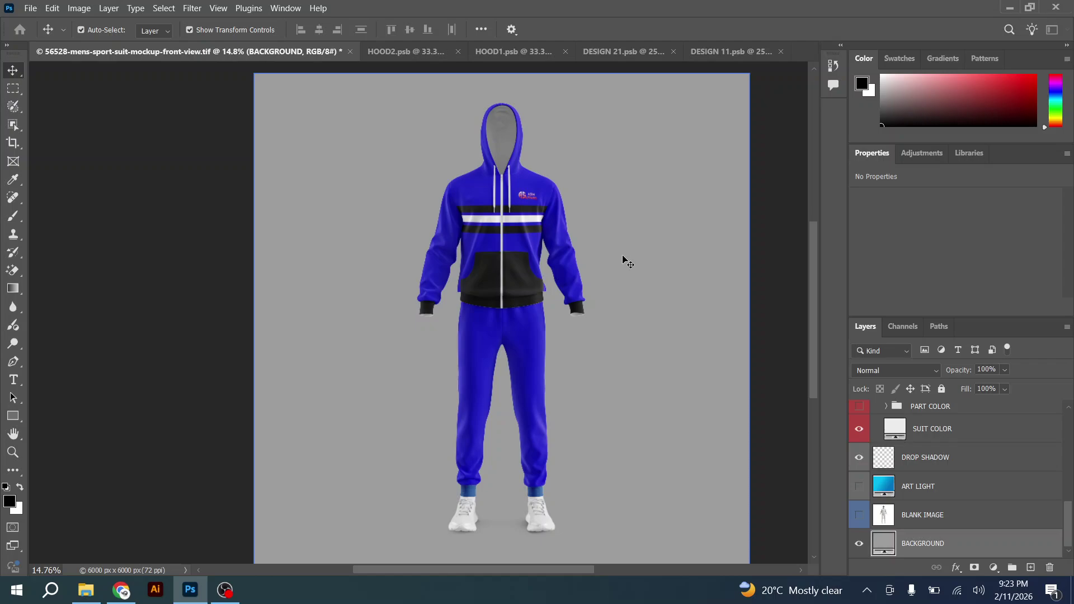
pyautogui.scroll(5, 500, 276)
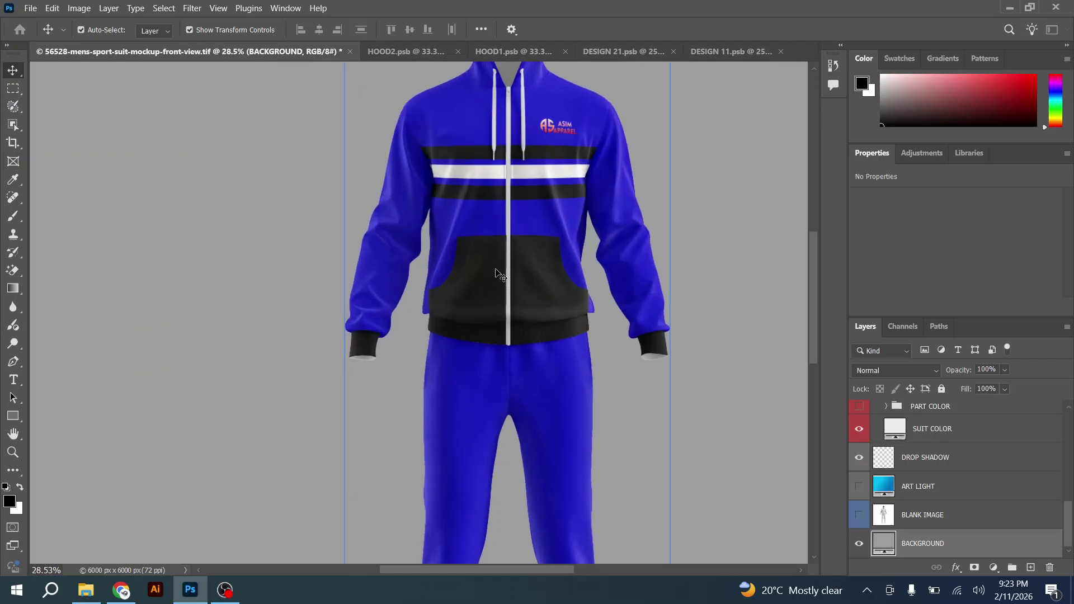
pyautogui.scroll(-3, 498, 275)
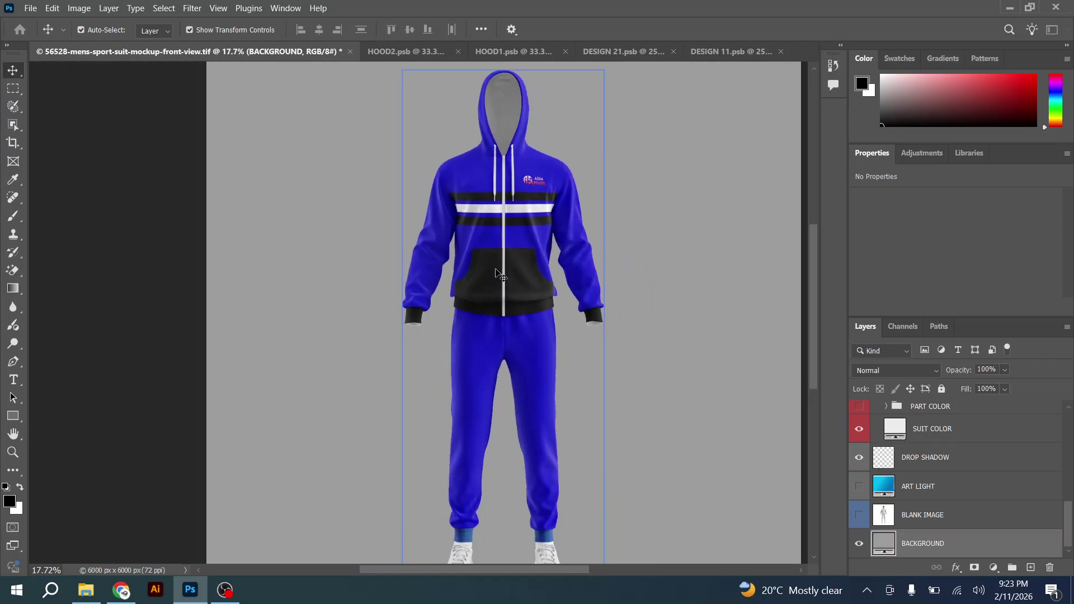
pyautogui.scroll(9, 500, 276)
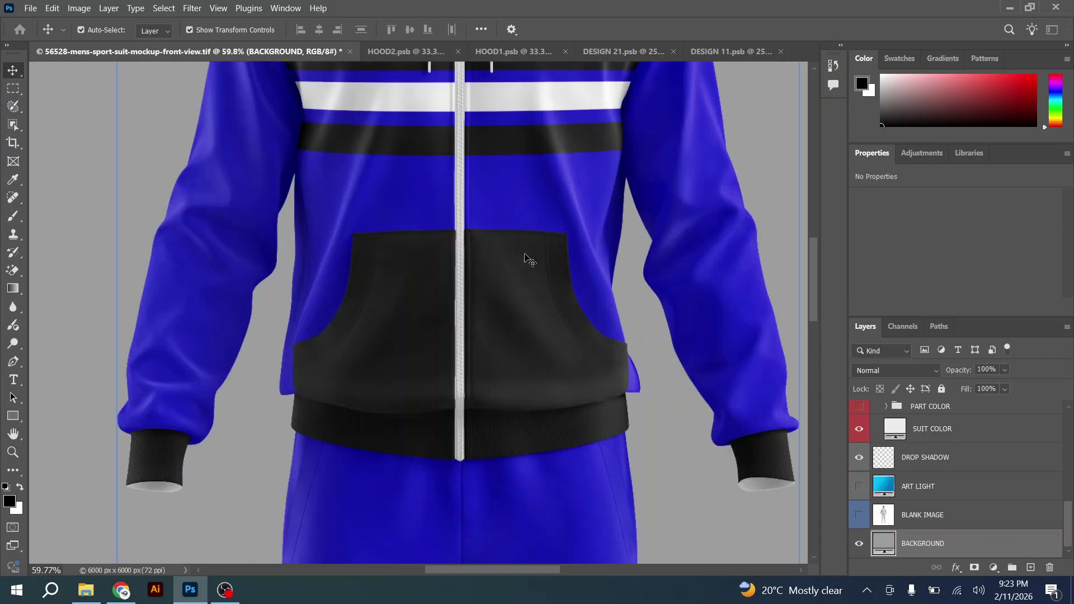
pyautogui.scroll(3, 526, 259)
pyautogui.scroll(-2, 526, 259)
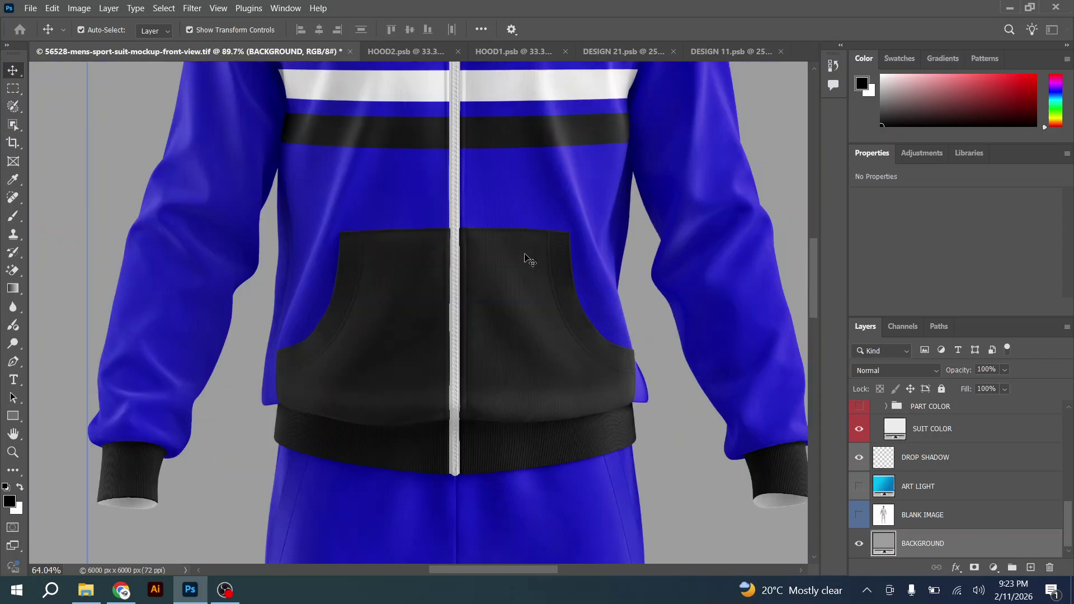
pyautogui.scroll(-3, 526, 259)
pyautogui.scroll(-5, 525, 259)
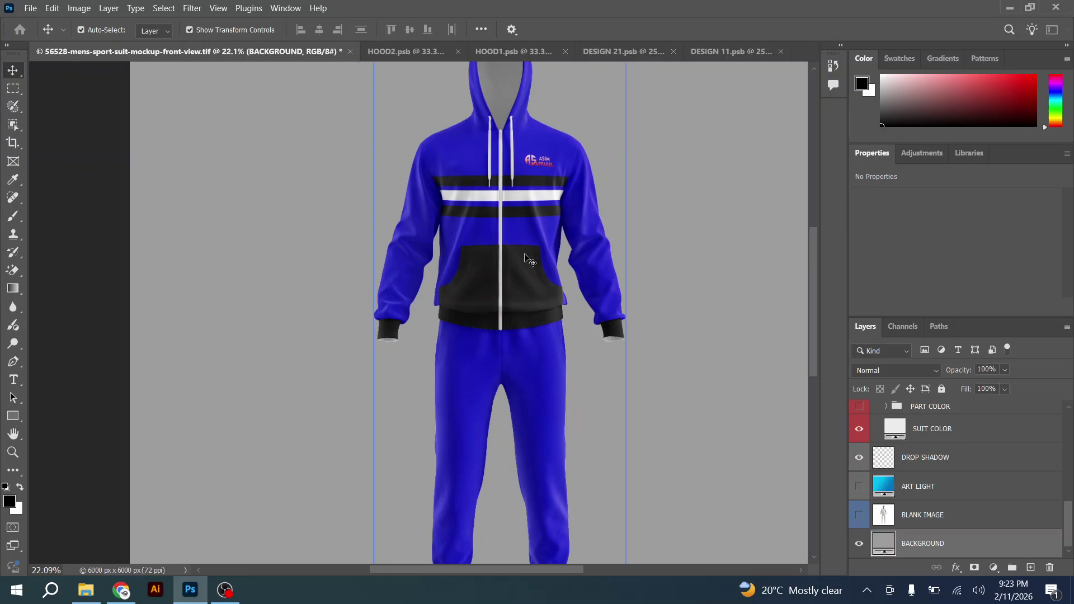
# Collapse the SUIT group and turn on the visibility of the MANNEQUIN group.
pyautogui.scroll(5, 943, 480)
pyautogui.click(943, 480)
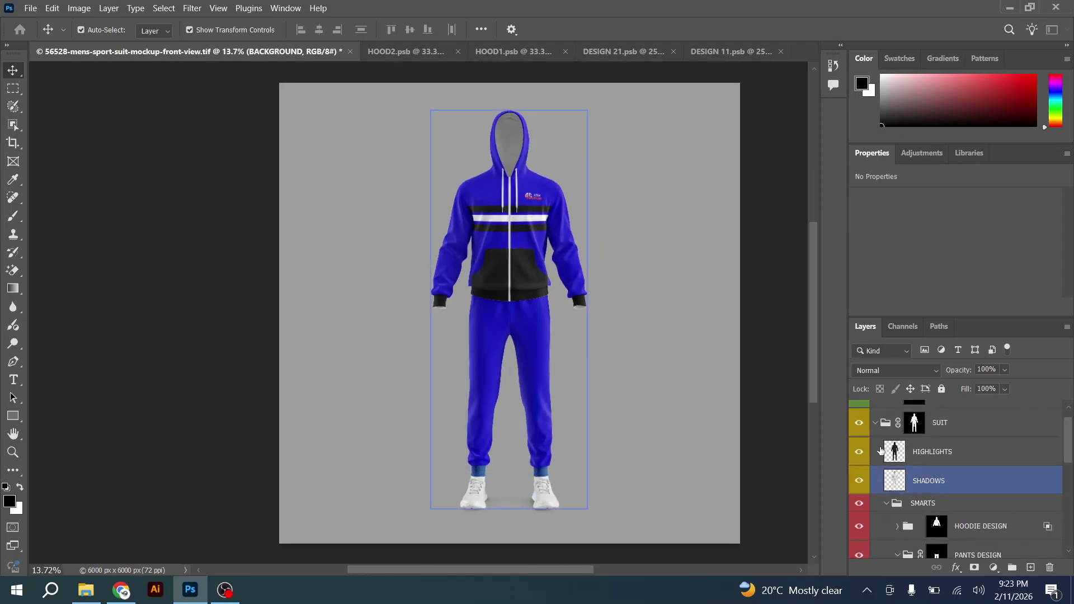
pyautogui.click(874, 421)
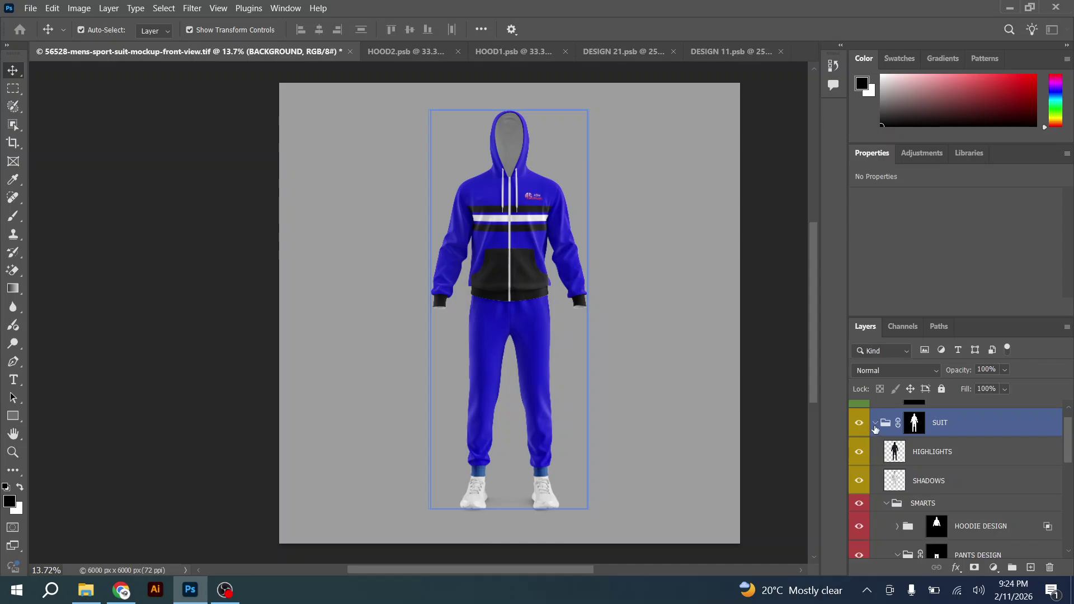
pyautogui.click(875, 424)
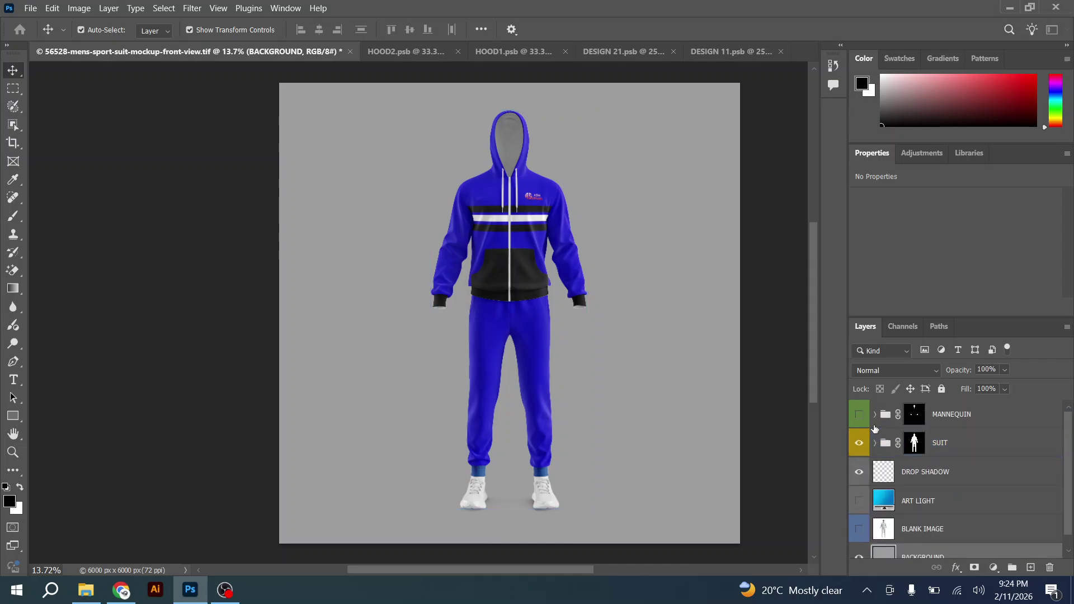
pyautogui.click(911, 416)
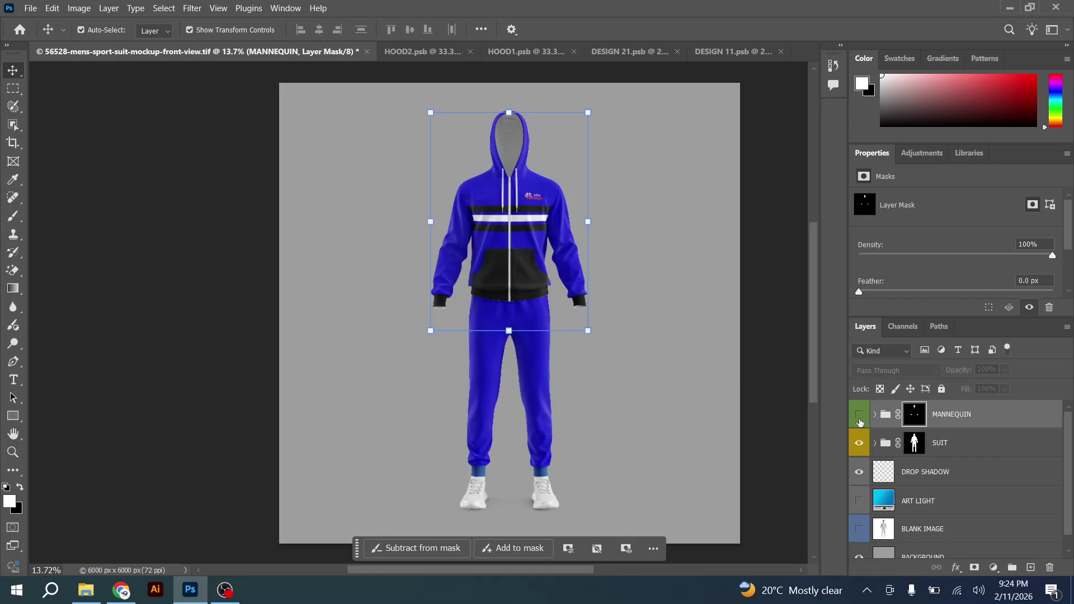
pyautogui.click(860, 415)
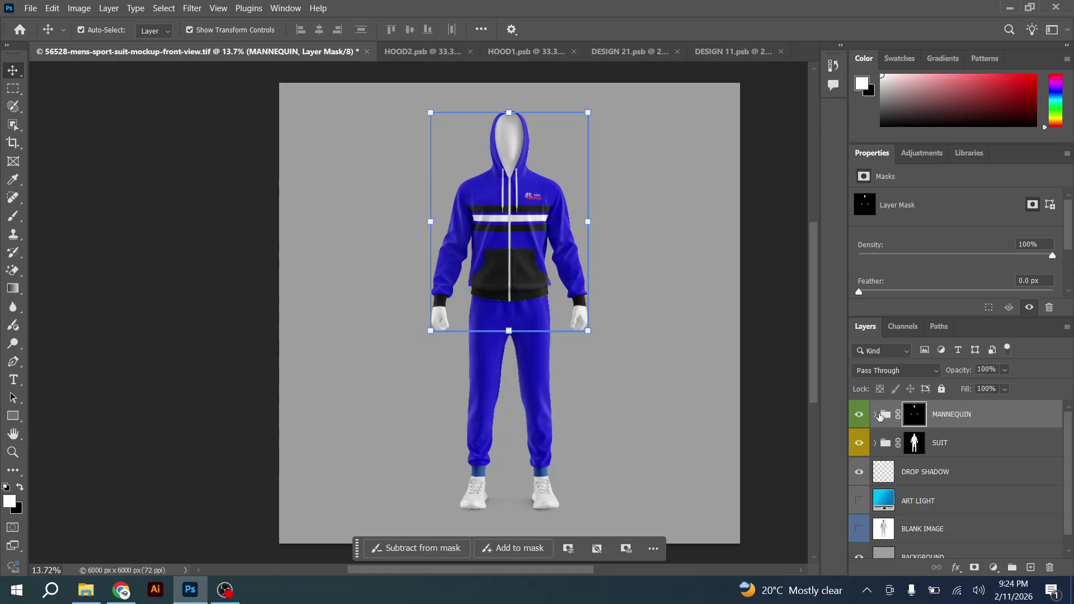
# Expand the MANNEQUIN group and set the MANNEQUIN COLOR solid color fill to white #ffffff.
pyautogui.click(876, 416)
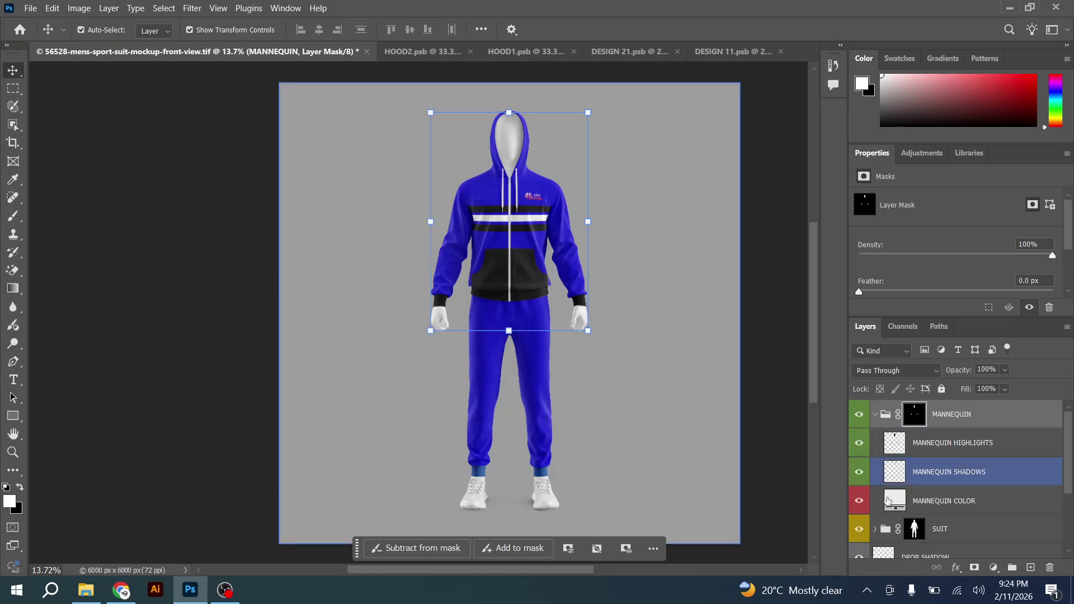
pyautogui.click(889, 501)
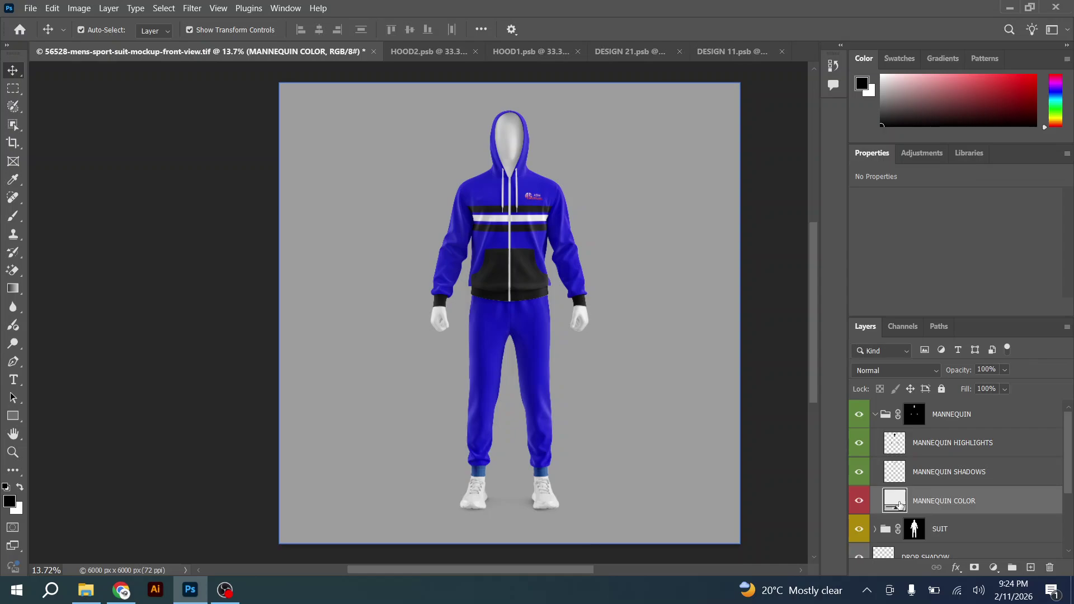
pyautogui.doubleClick(899, 505)
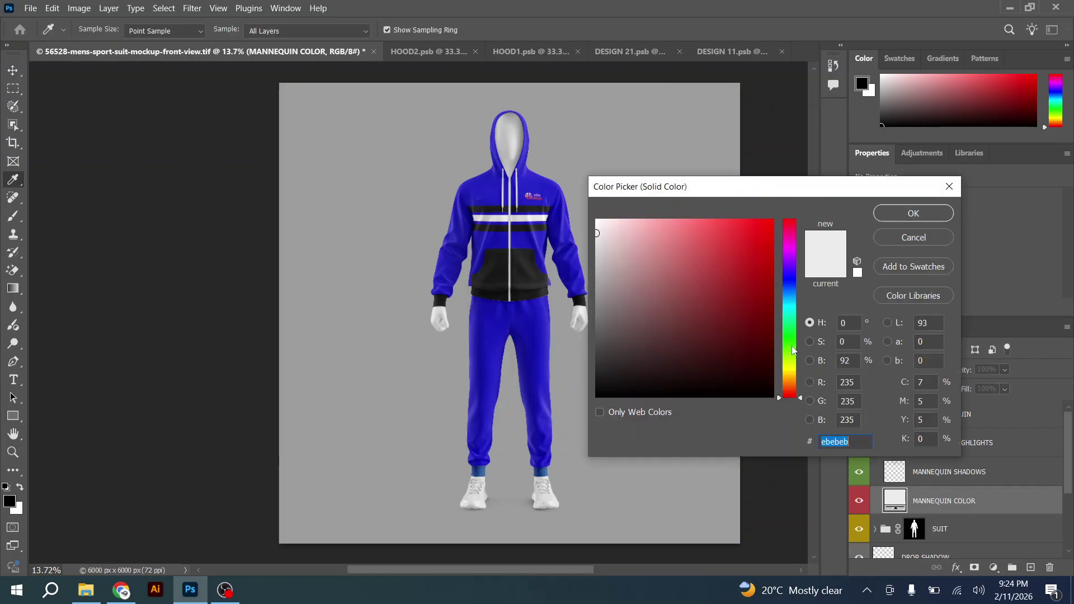
pyautogui.moveTo(762, 269); pyautogui.dragTo(694, 289)
pyautogui.moveTo(797, 296); pyautogui.dragTo(795, 393)
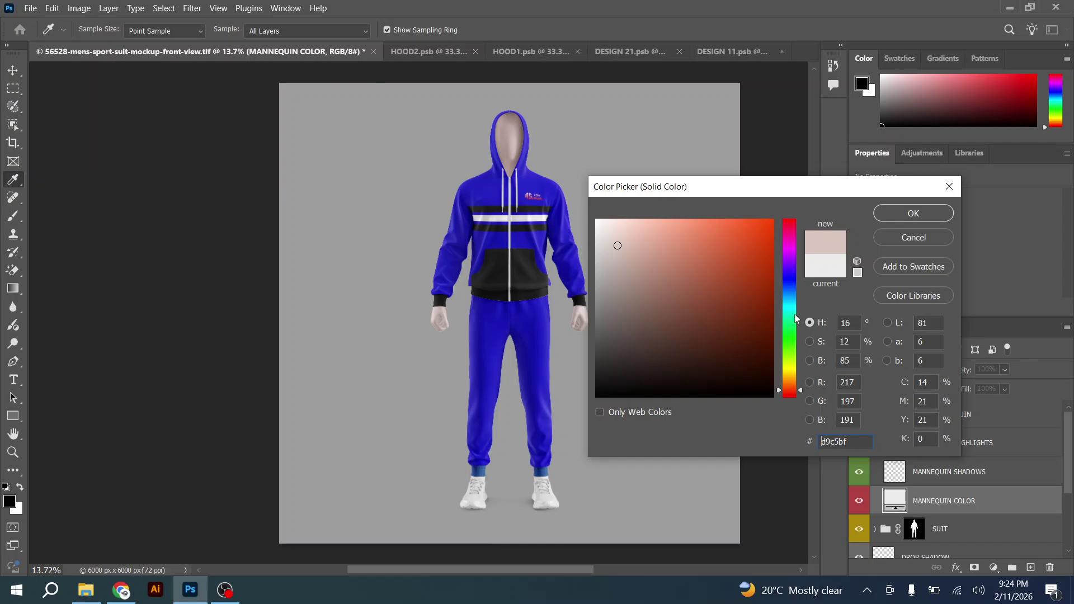
pyautogui.moveTo(795, 318)
pyautogui.mouseDown()
pyautogui.moveTo(792, 238)
pyautogui.moveTo(791, 390)
pyautogui.mouseUp()
pyautogui.click(729, 242)
pyautogui.moveTo(634, 311)
pyautogui.mouseDown()
pyautogui.moveTo(519, 291)
pyautogui.moveTo(526, 440)
pyautogui.moveTo(581, 185)
pyautogui.mouseUp()
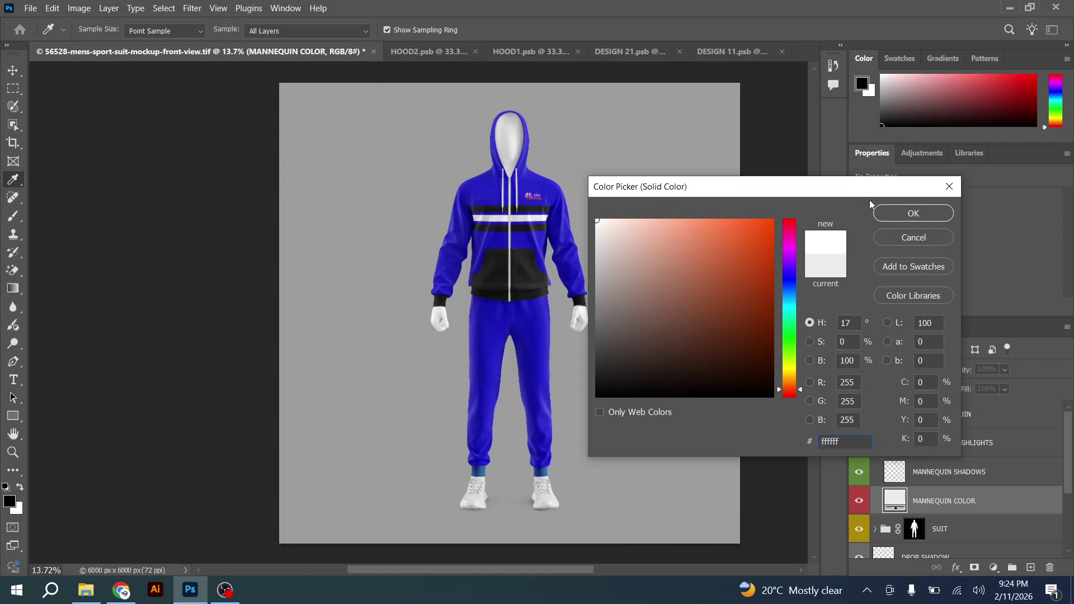
pyautogui.click(884, 216)
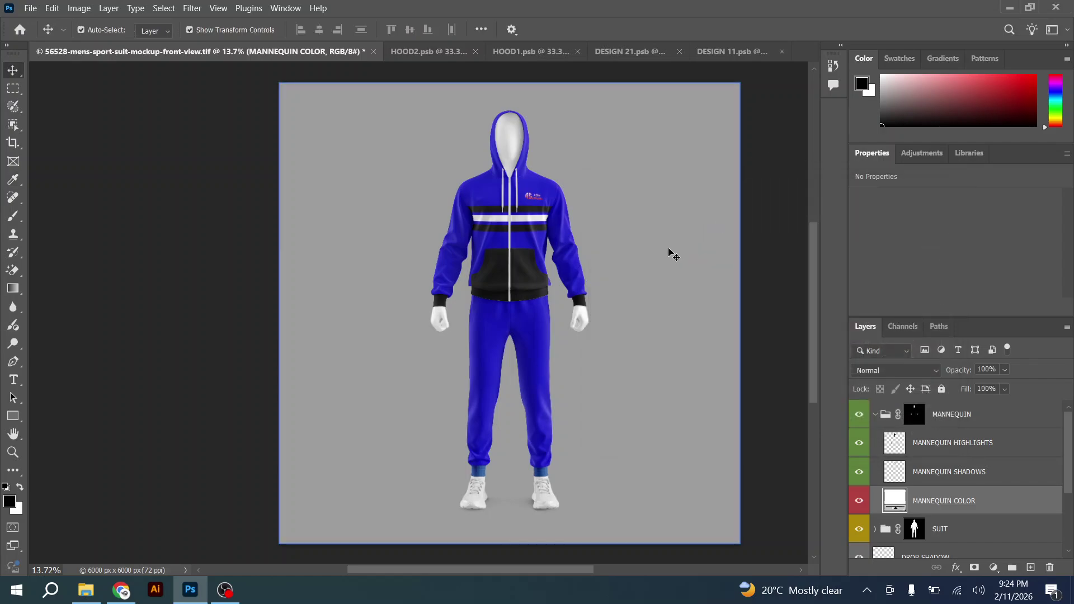
# Check the whole suit with its mannequin and save the mockup file.
pyautogui.scroll(2, 498, 223)
pyautogui.scroll(-1, 498, 223)
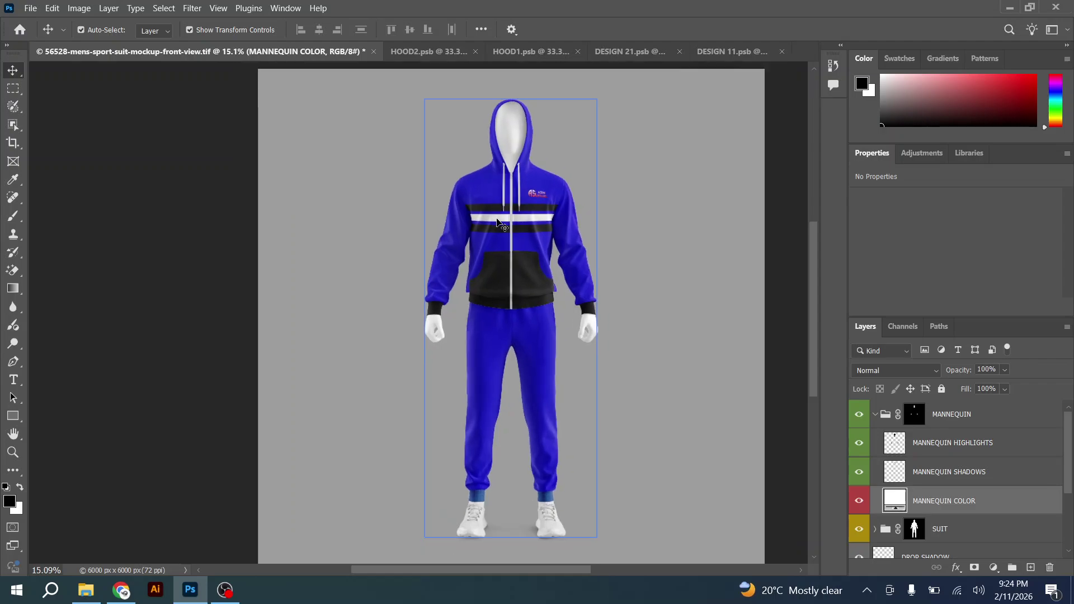
pyautogui.scroll(-1, 498, 223)
pyautogui.press('ctrl')
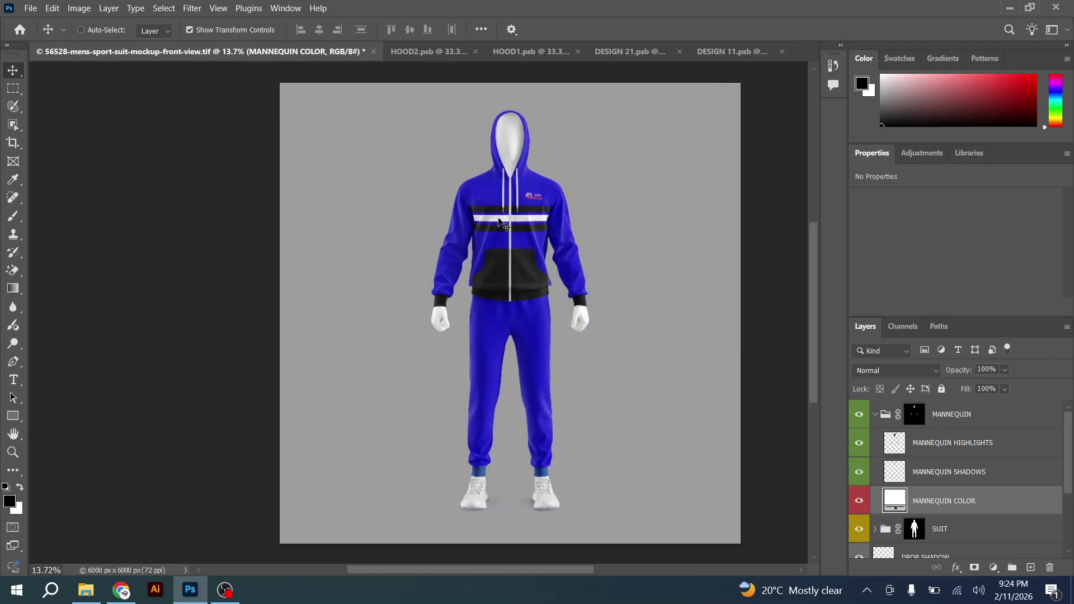
pyautogui.hotkey('ctrl', 's')
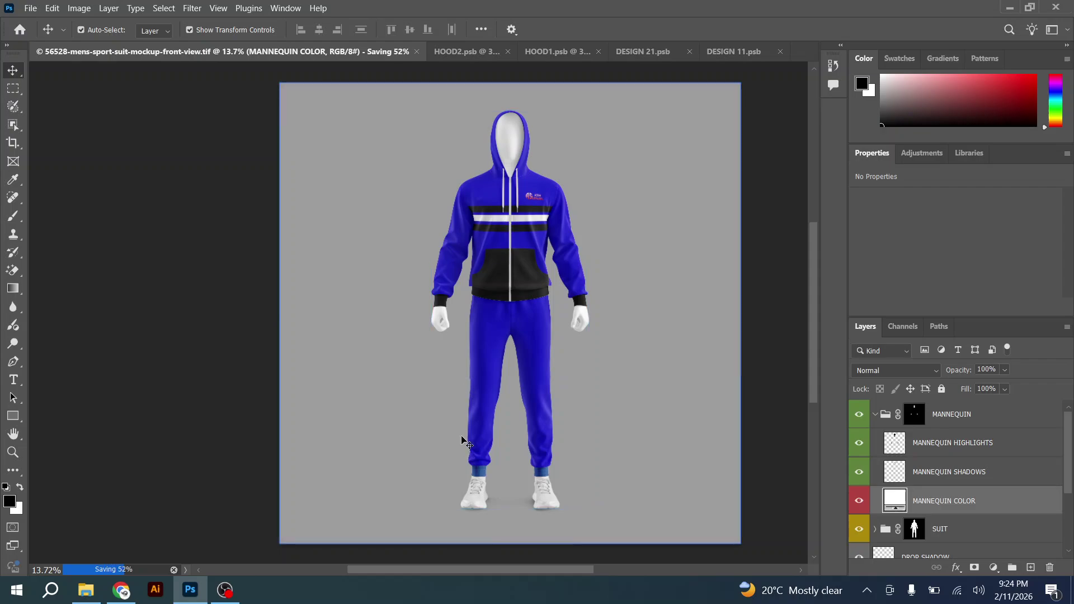